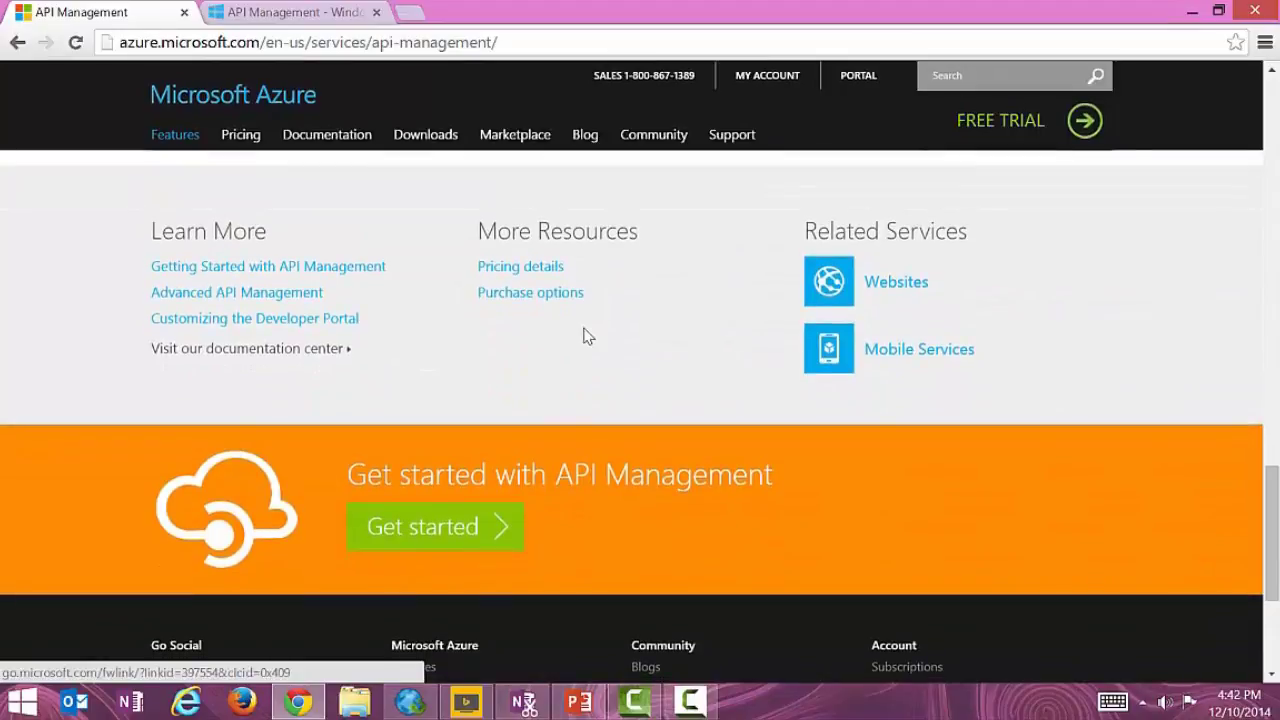
Skim the Getting Started with API Management guide, then go back to the api management list.
click(376, 279)
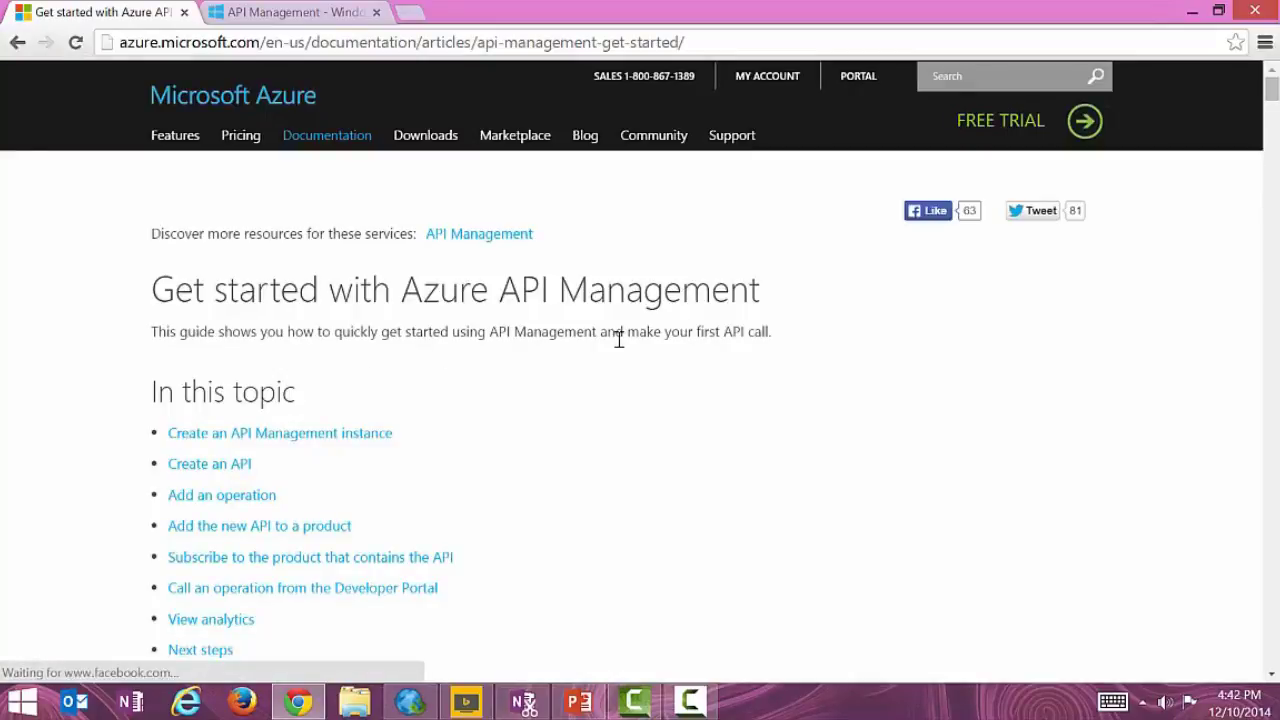
scroll(617, 345, down, 1)
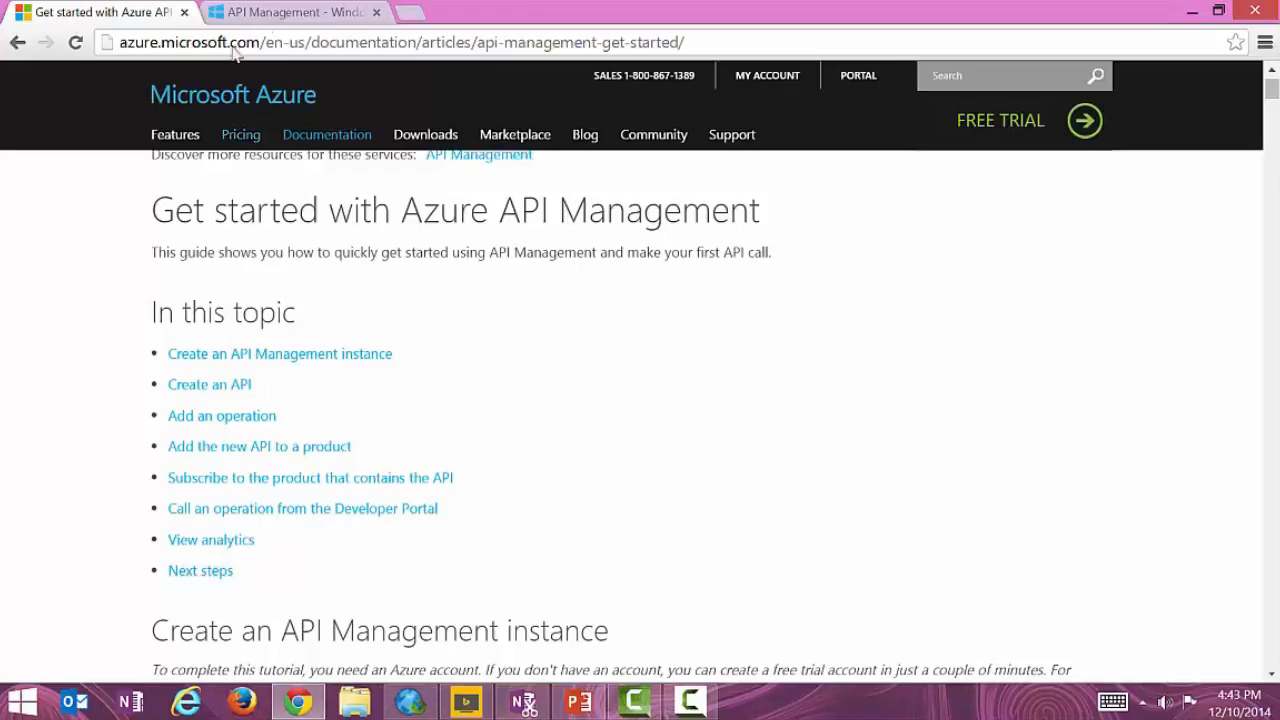
click(270, 14)
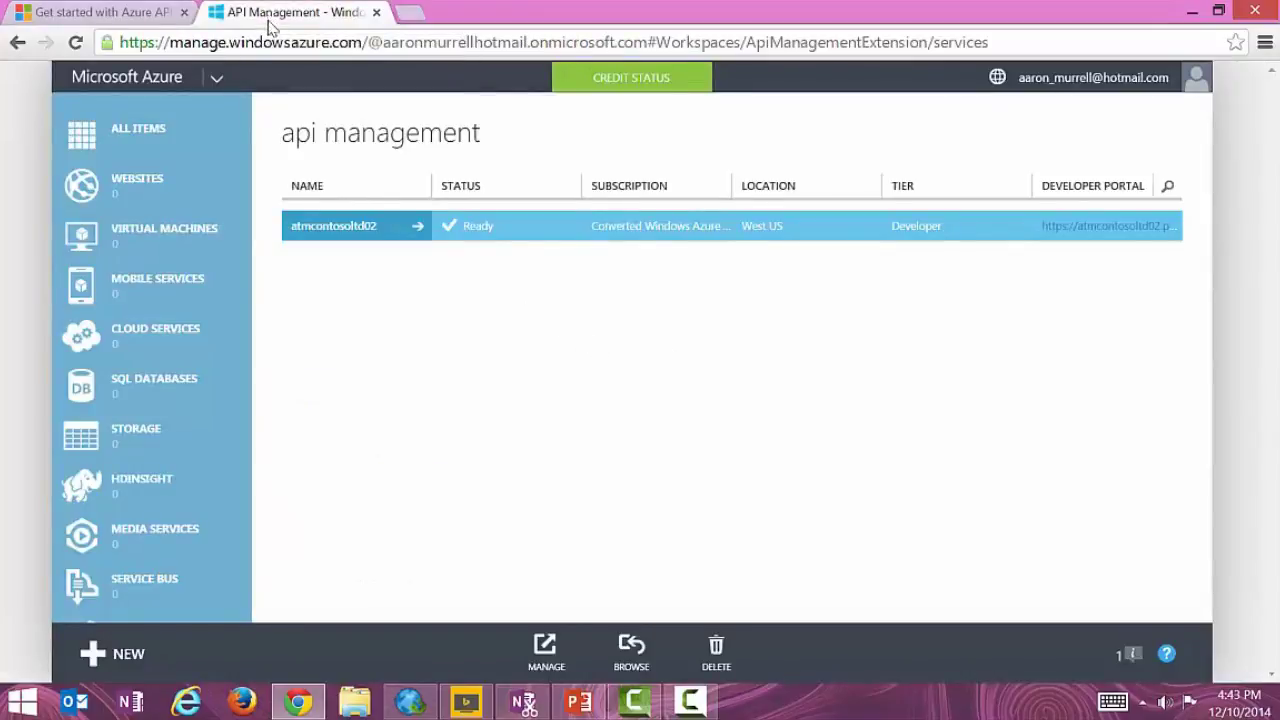
Start a new API Management service with the URL atmcontosoltd03.
click(96, 654)
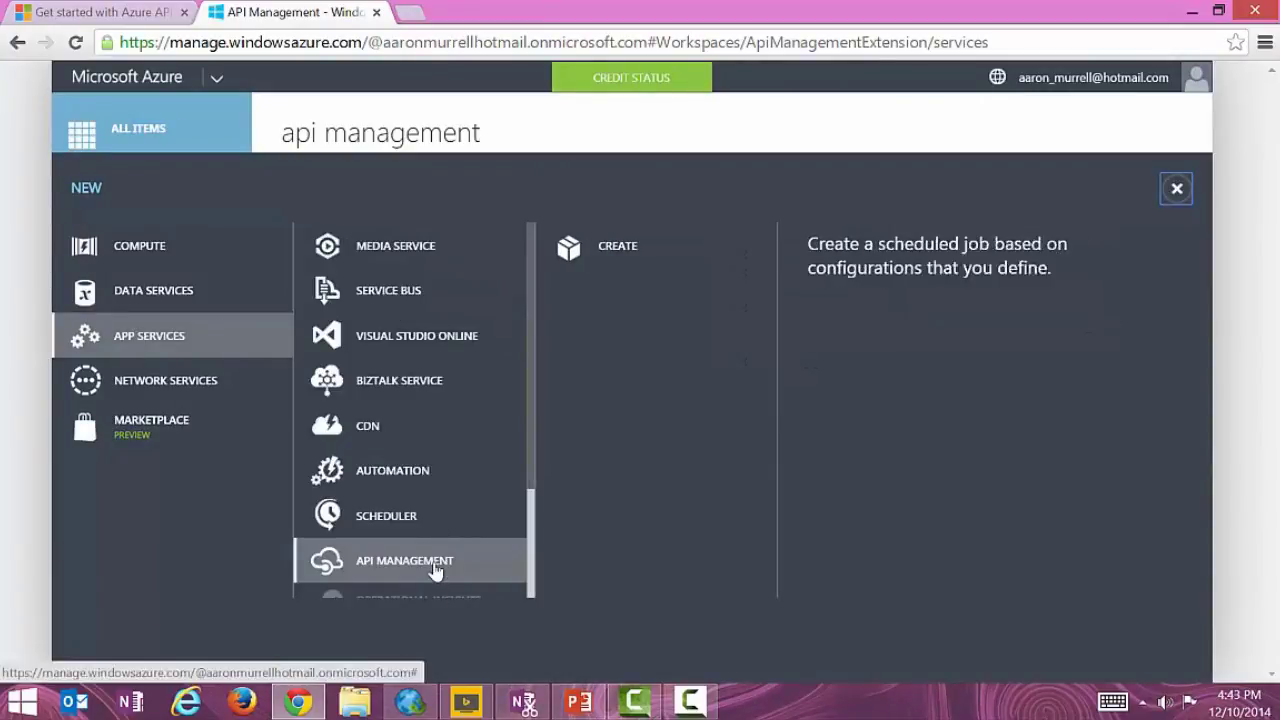
click(615, 248)
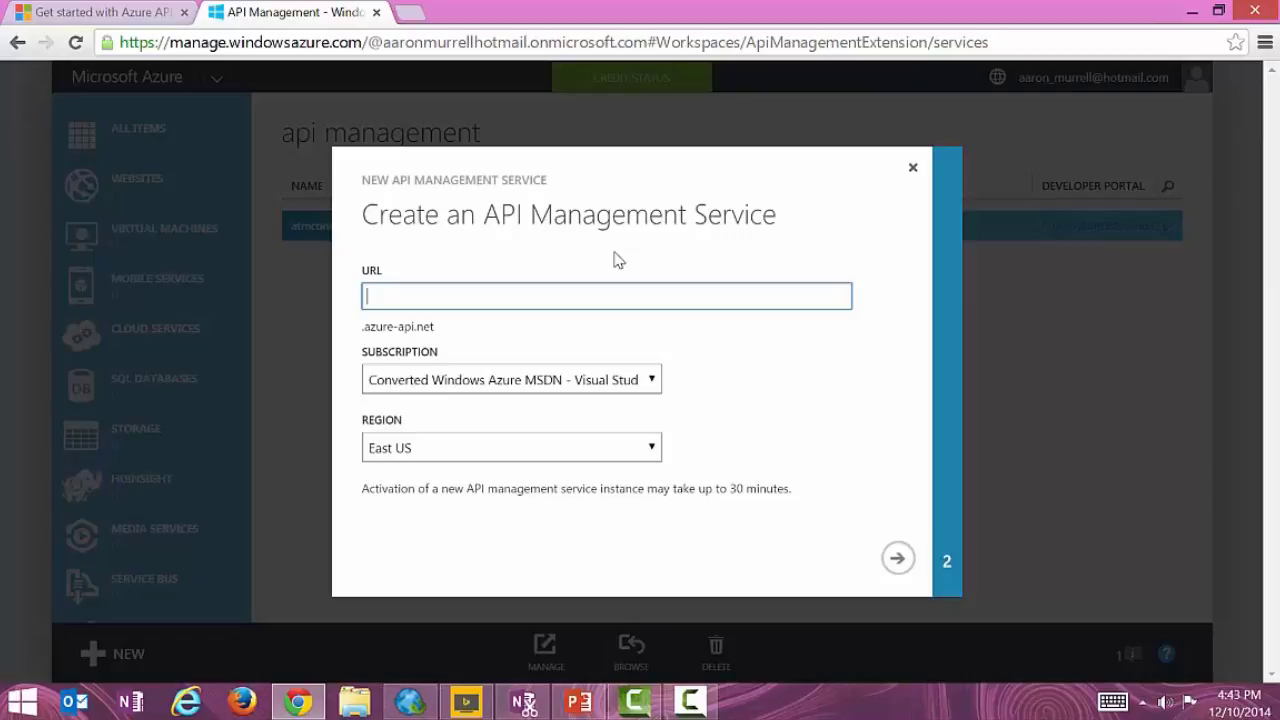
text(conto)
text(solt)
text(o)
key(BackSpace)
text(d)
key(Home)
text(atm)
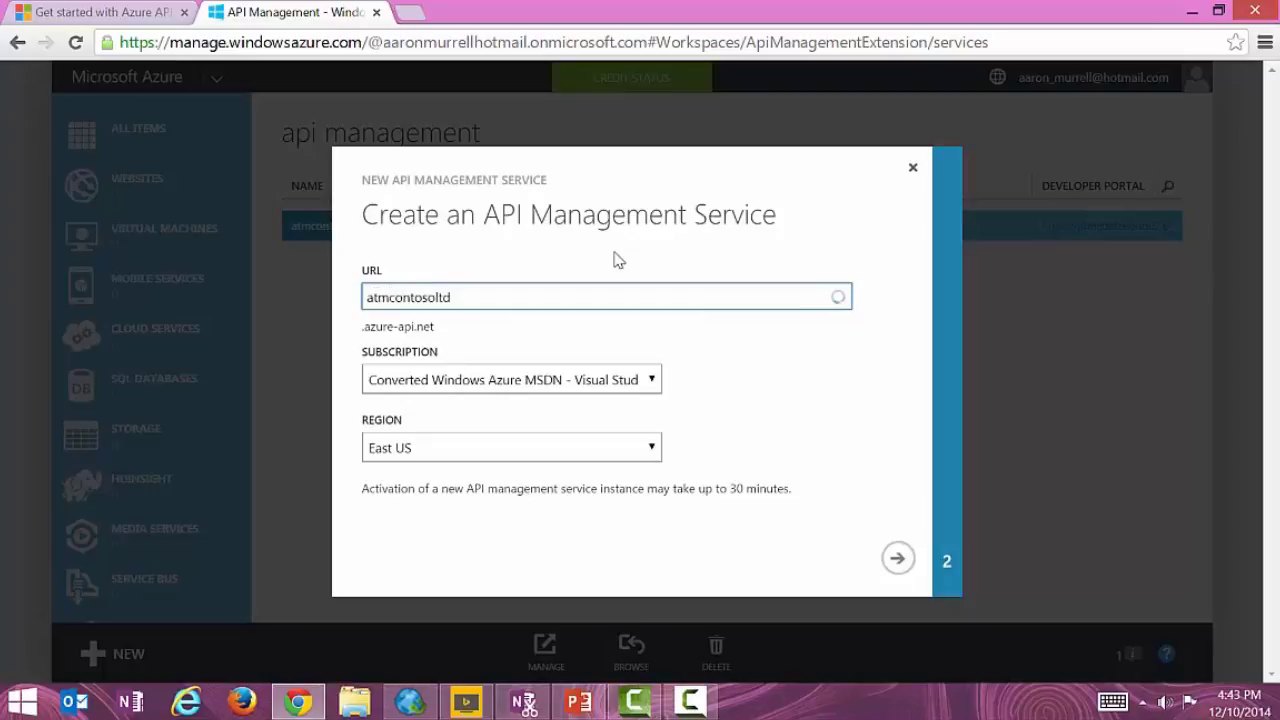
key(End)
text(03)
key(Tab)
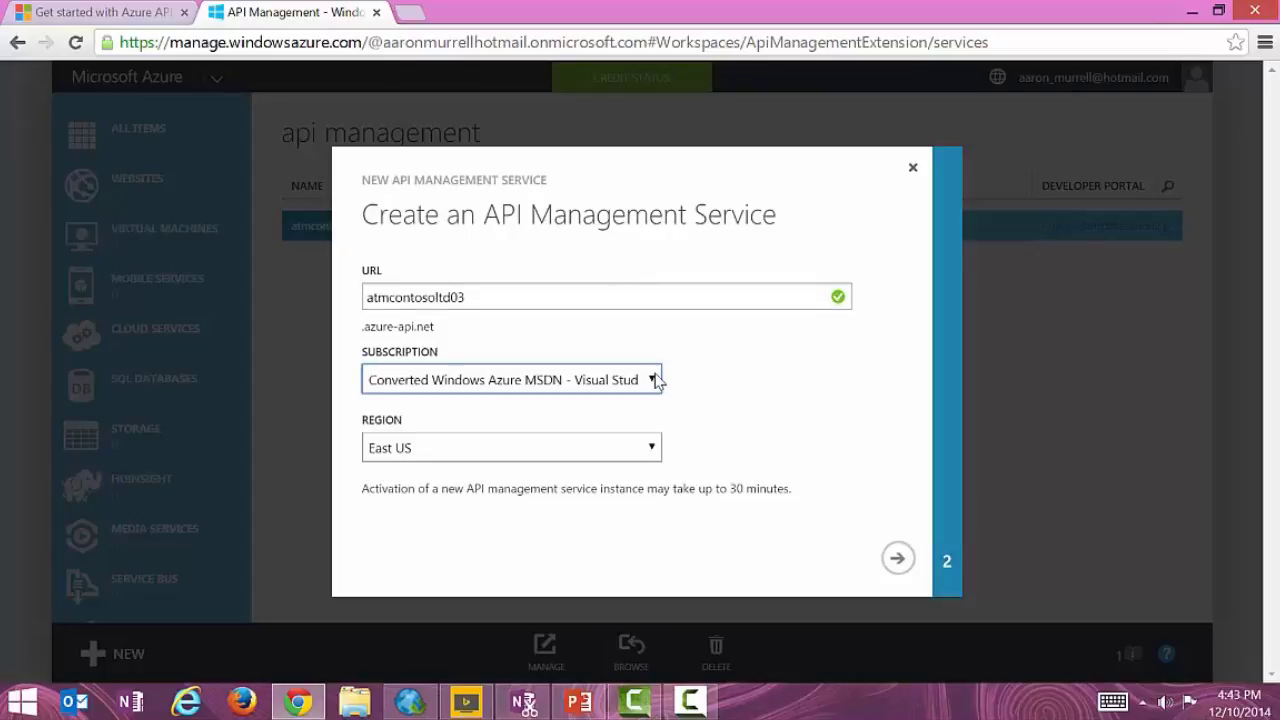
Set the region to South Central US and continue to organization details.
click(651, 449)
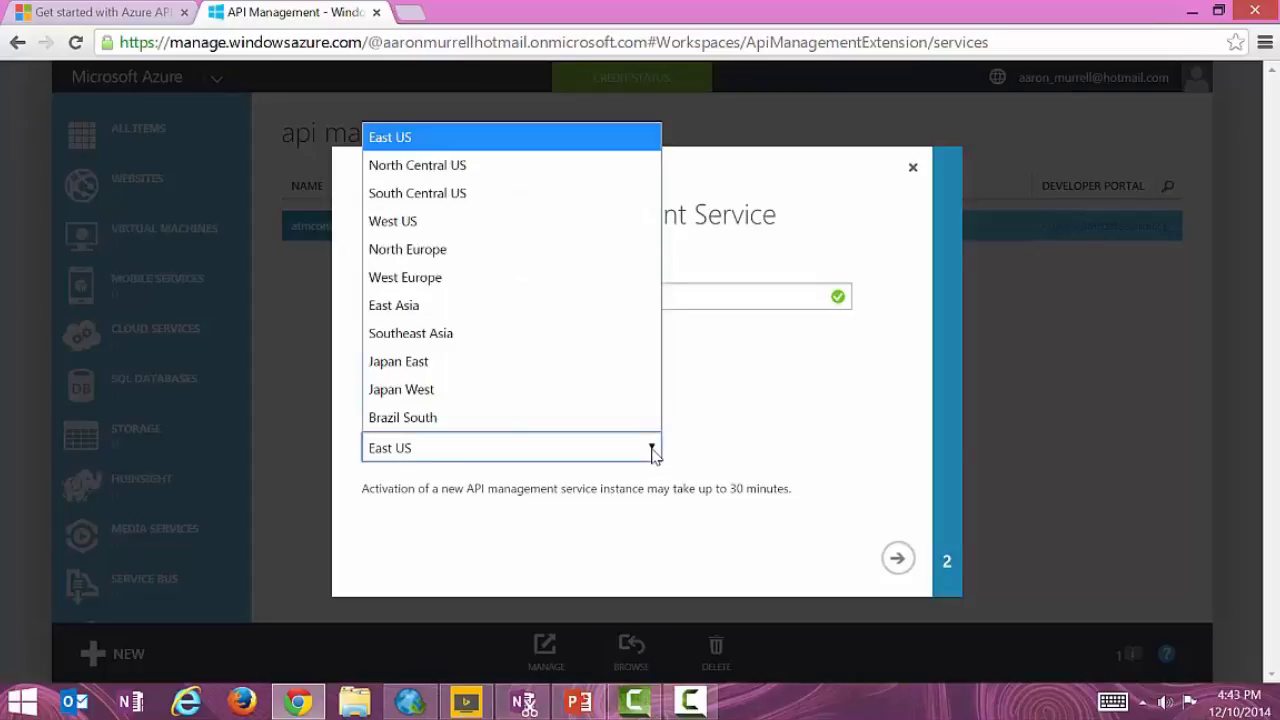
click(596, 192)
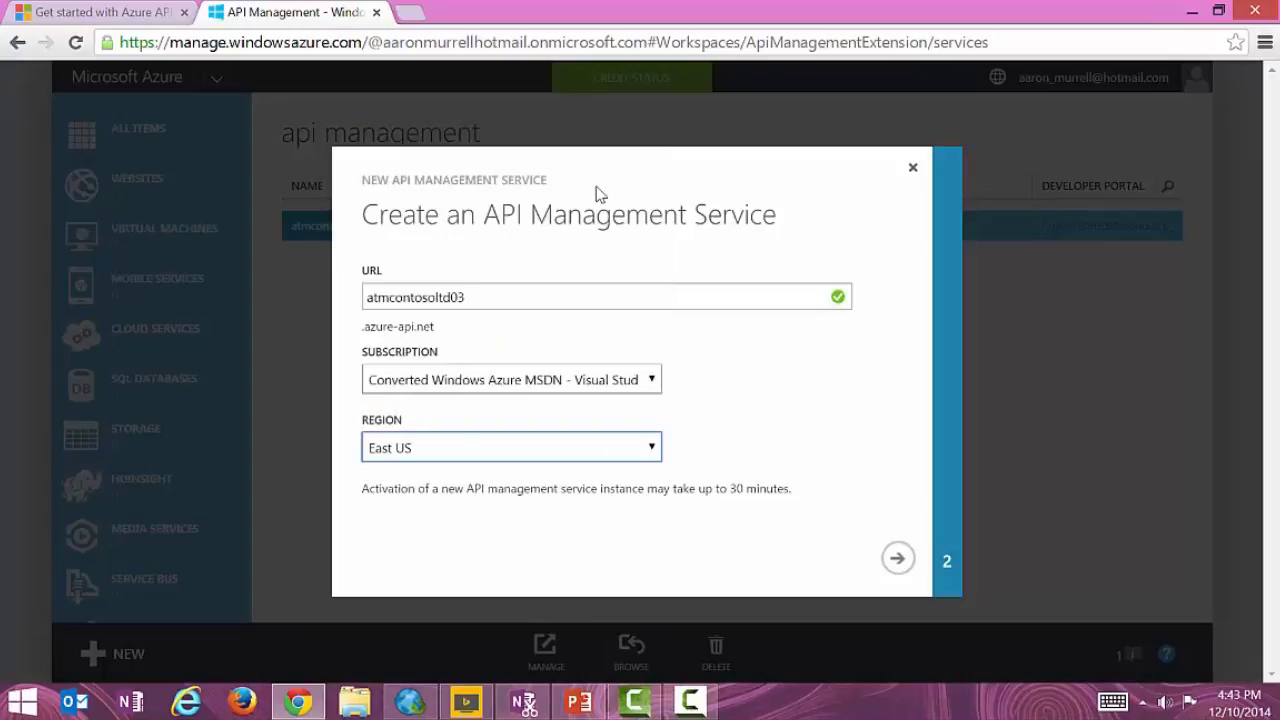
click(899, 561)
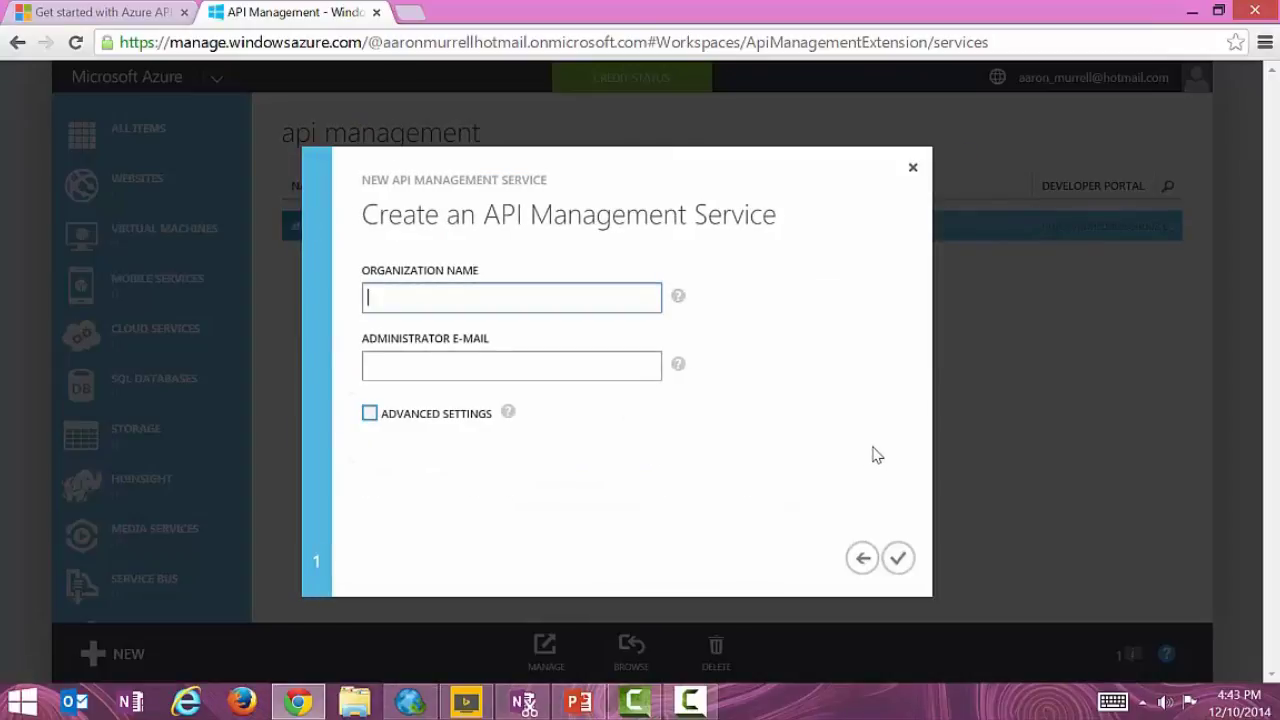
Enter organization name Contoso and the administrator e-mail, and enable Advanced Settings.
text(c)
text(ontoso)
key(Tab)
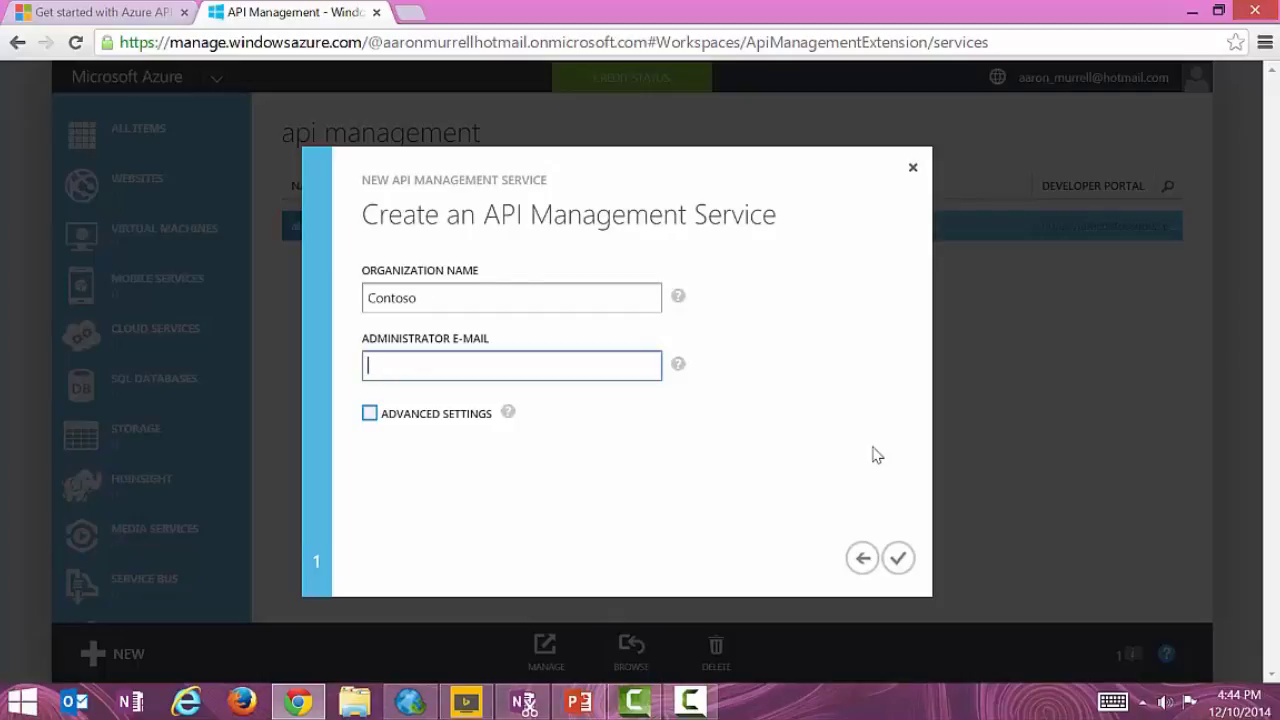
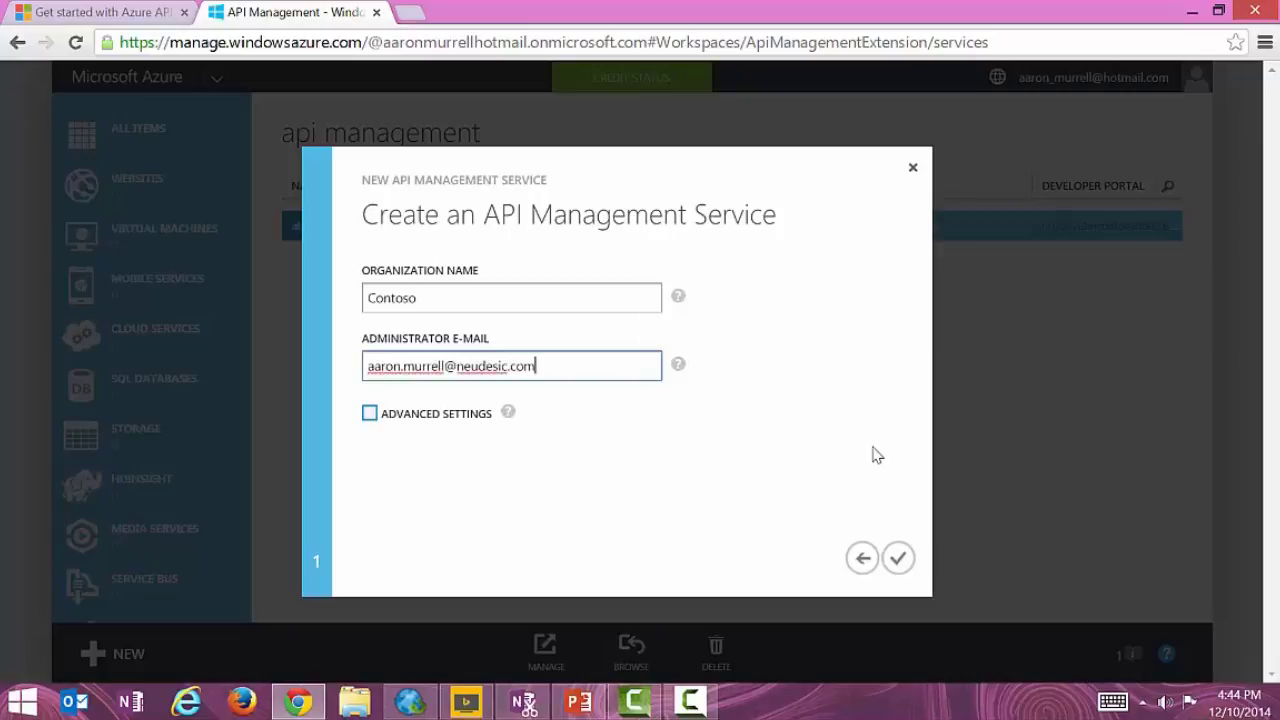
click(369, 413)
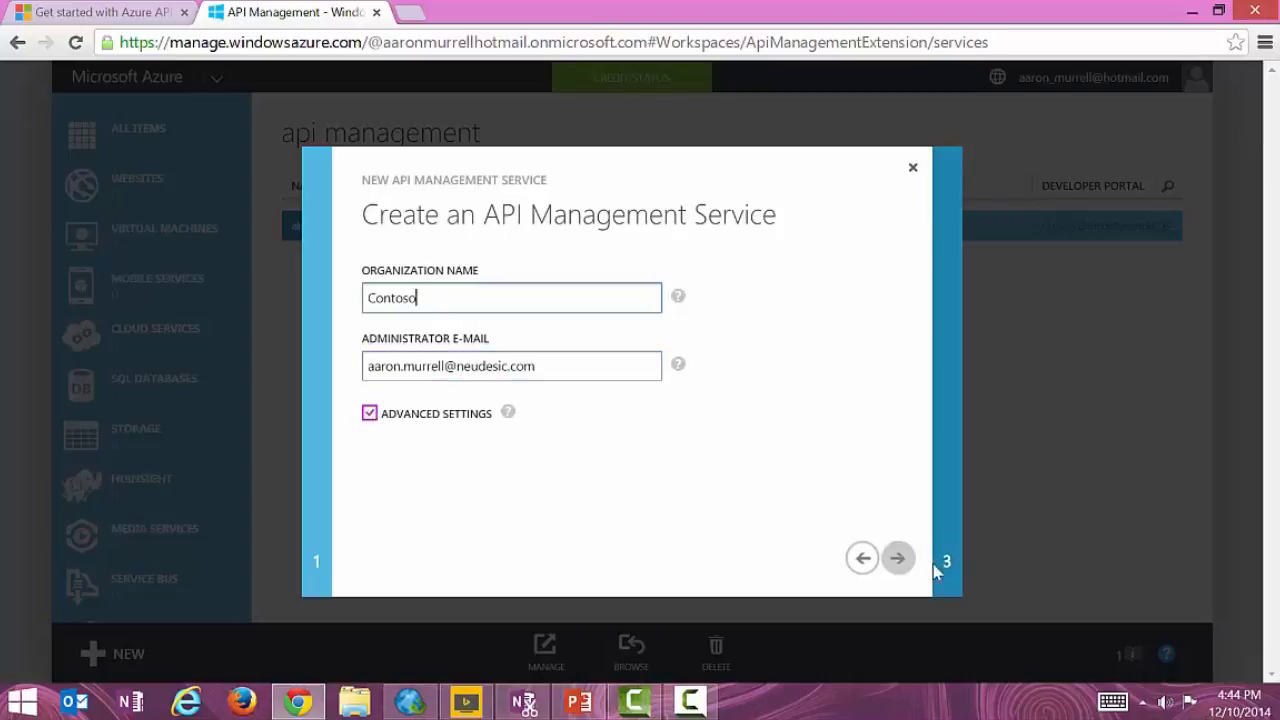
click(899, 559)
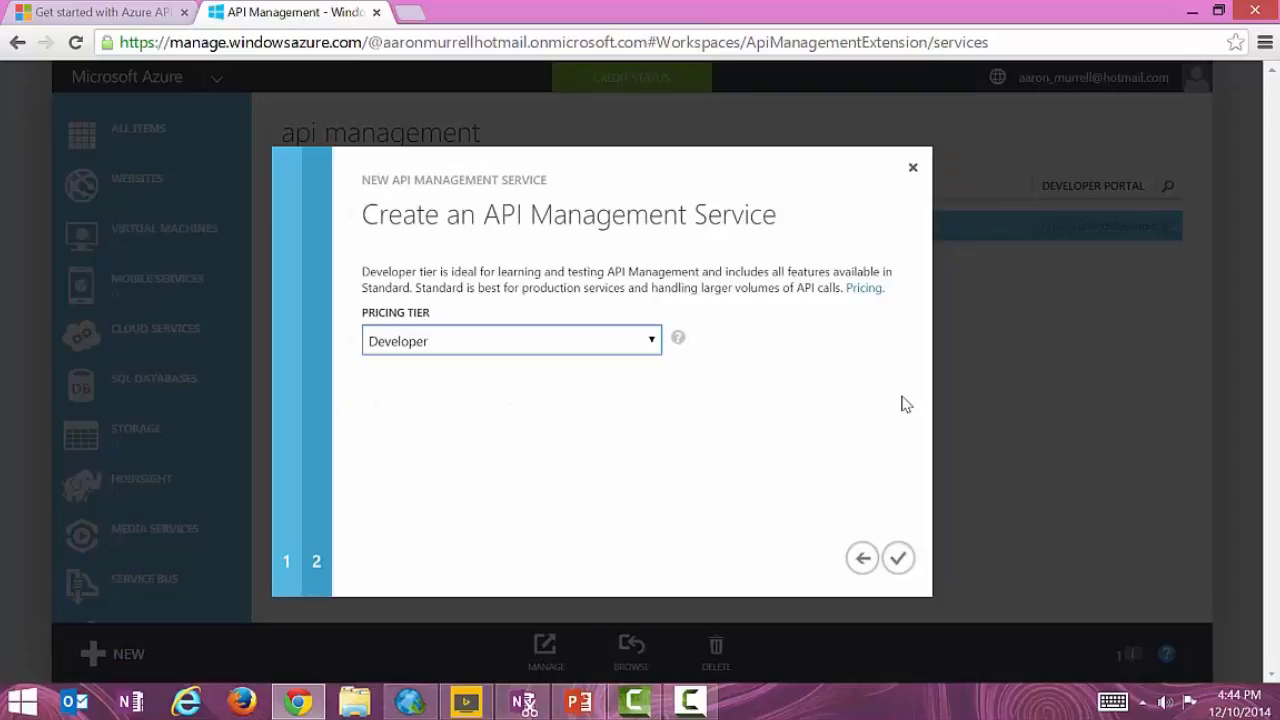
Keep the Developer pricing tier and create the service.
click(430, 344)
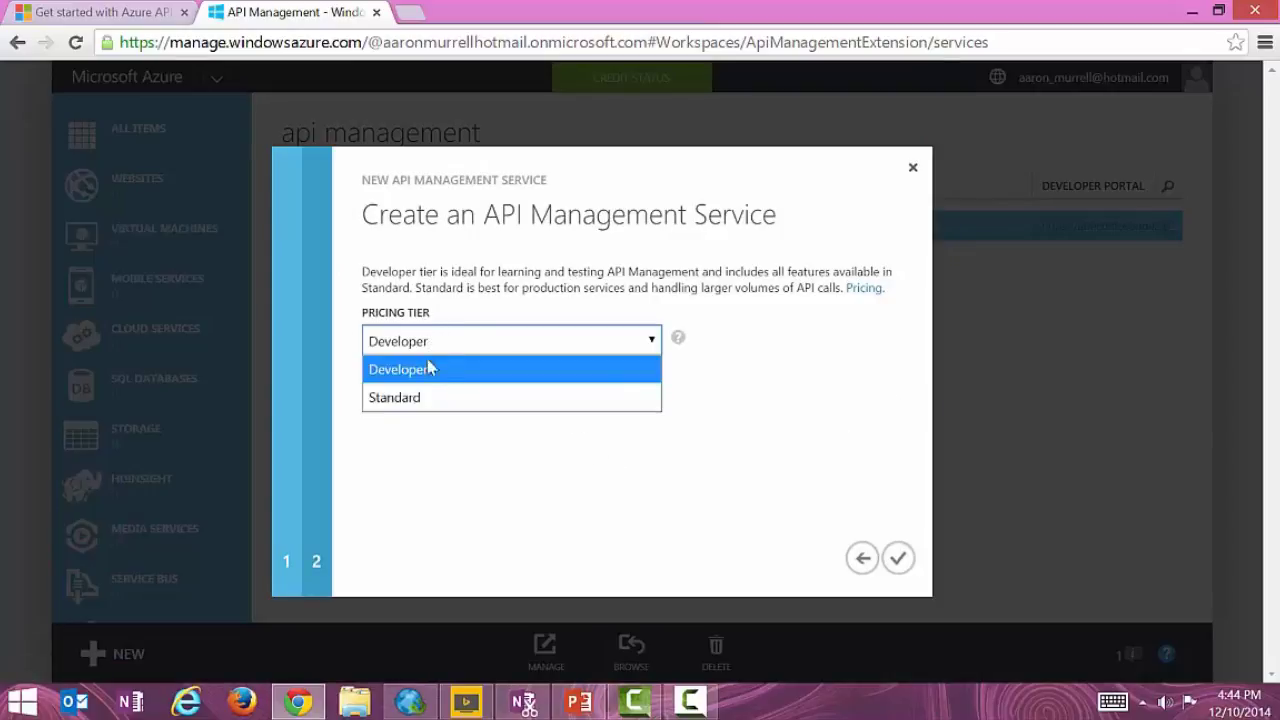
click(425, 398)
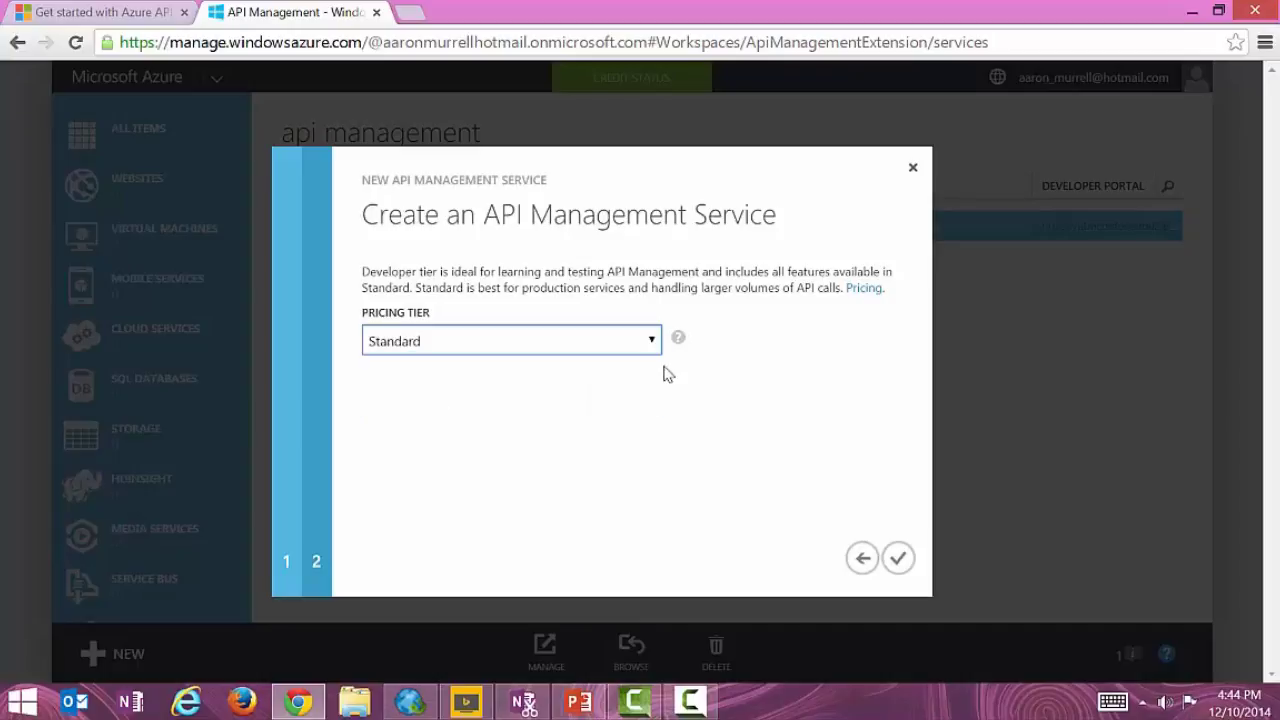
mouse_move(680, 342)
click(652, 342)
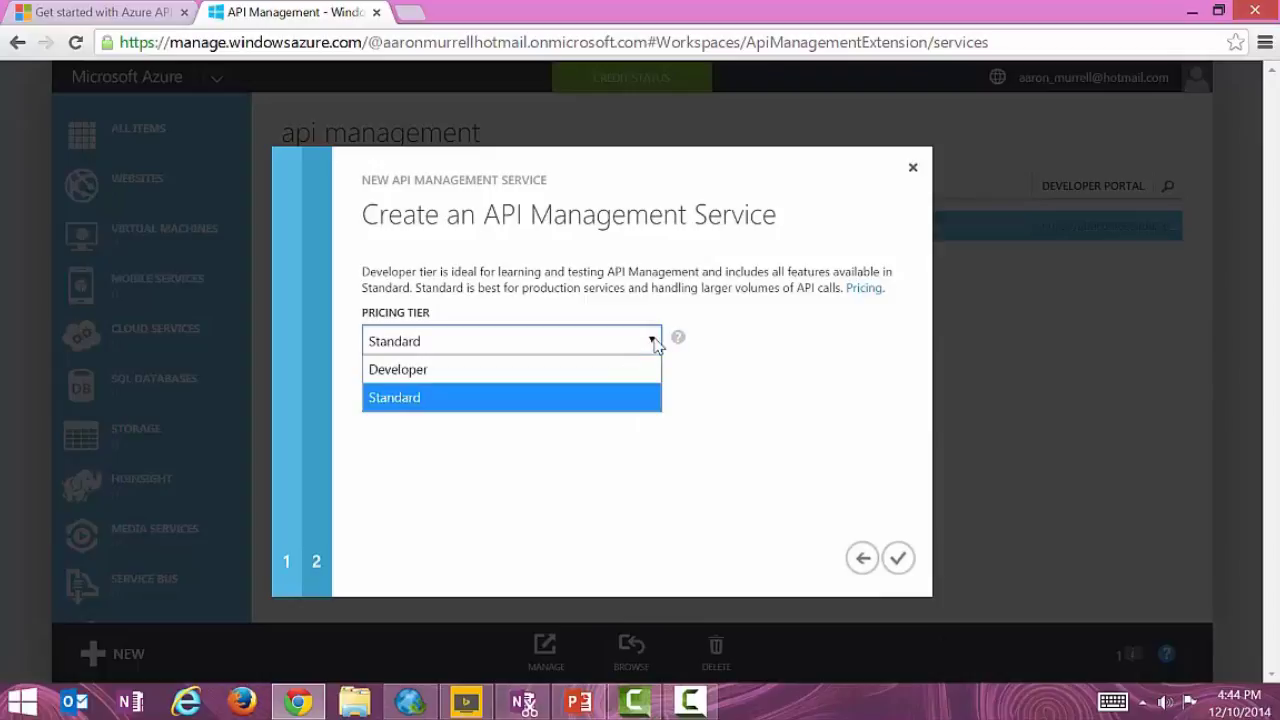
click(517, 378)
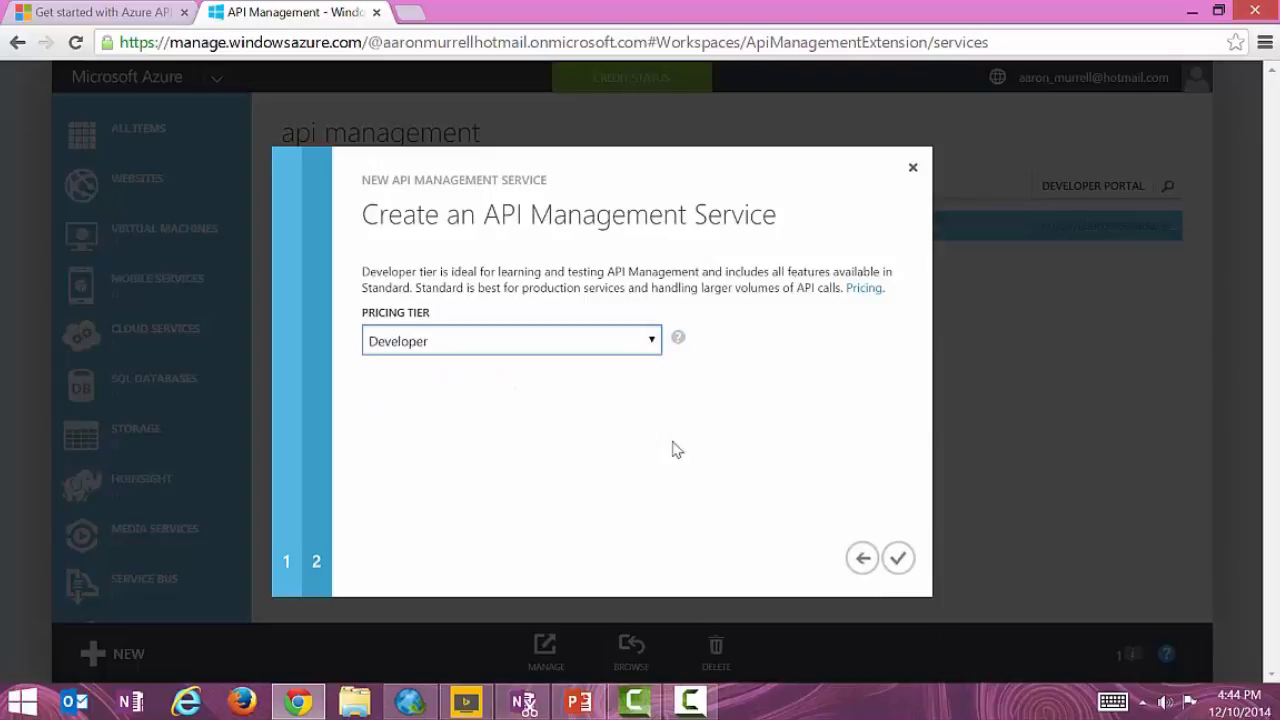
click(900, 560)
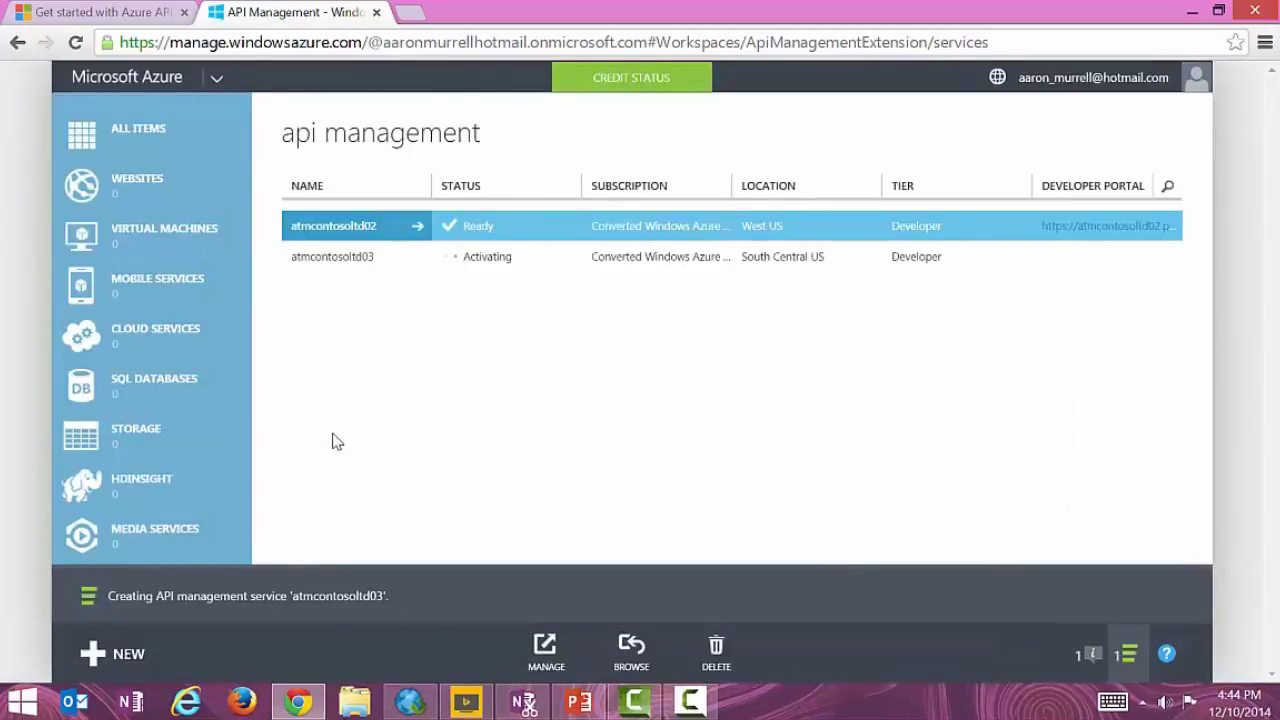
Open the atmcontosoltd02 quickstart page and launch its management console.
click(345, 229)
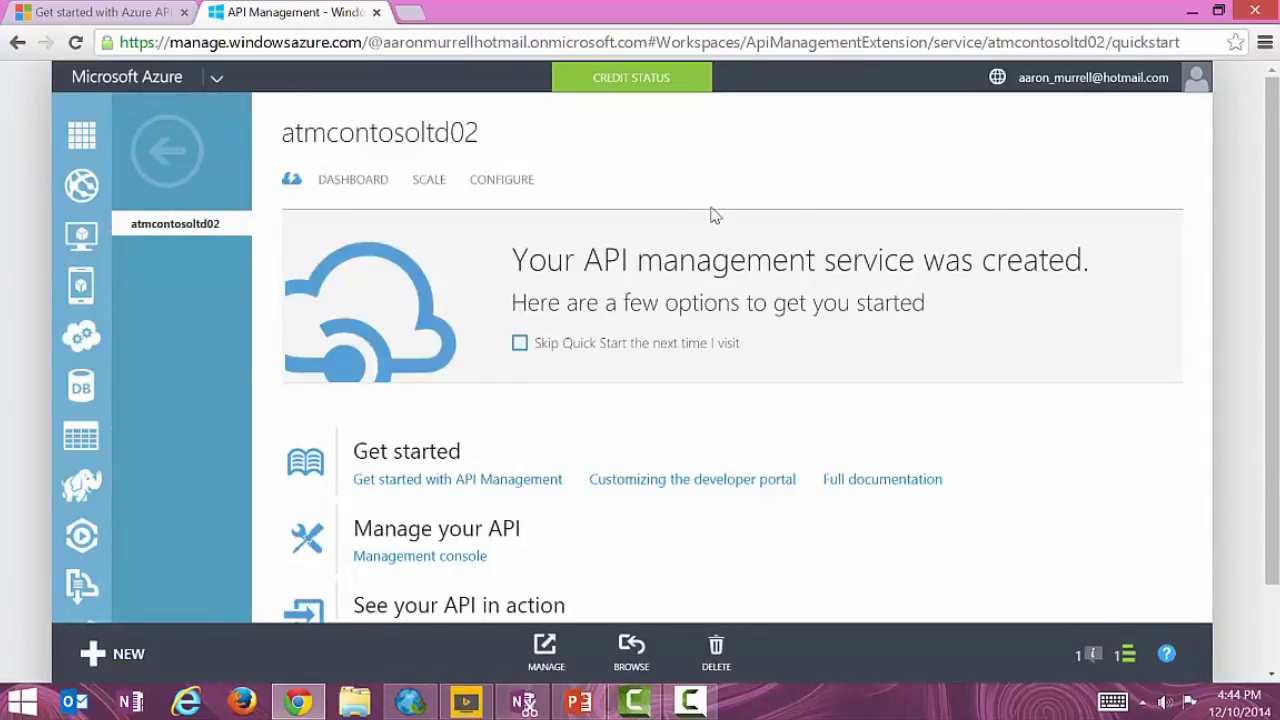
scroll(714, 214, down, 2)
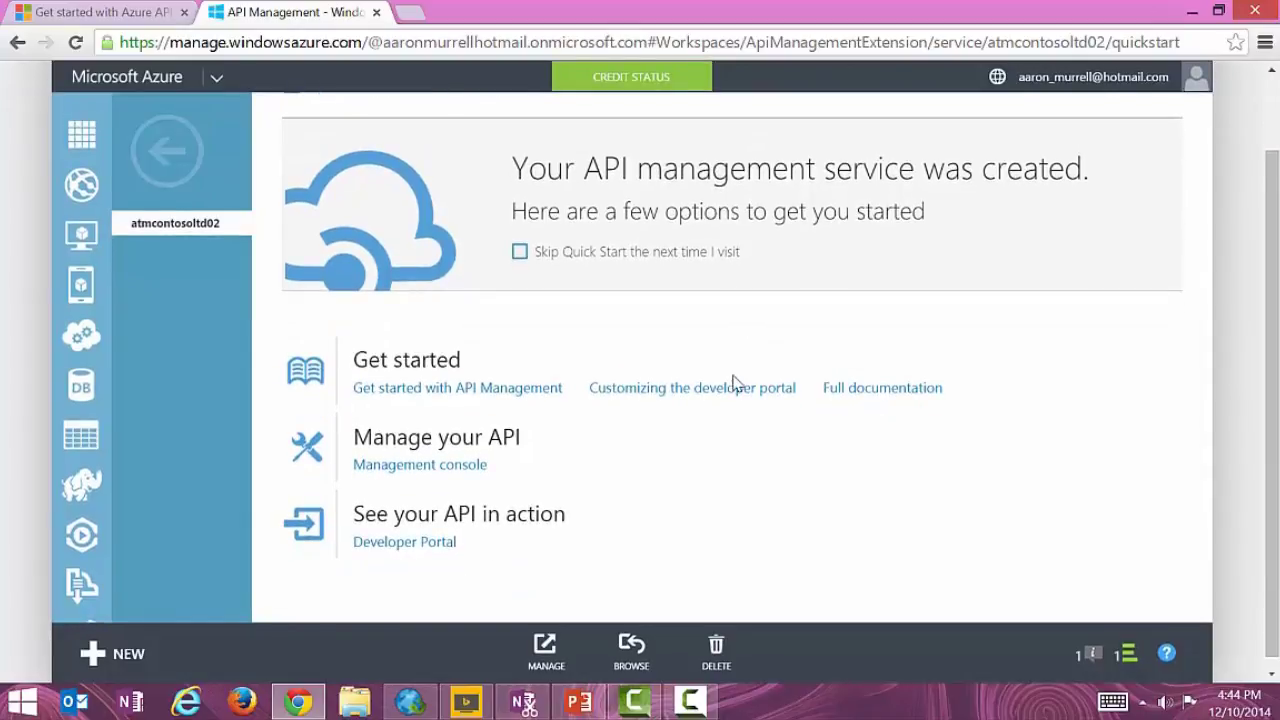
click(455, 466)
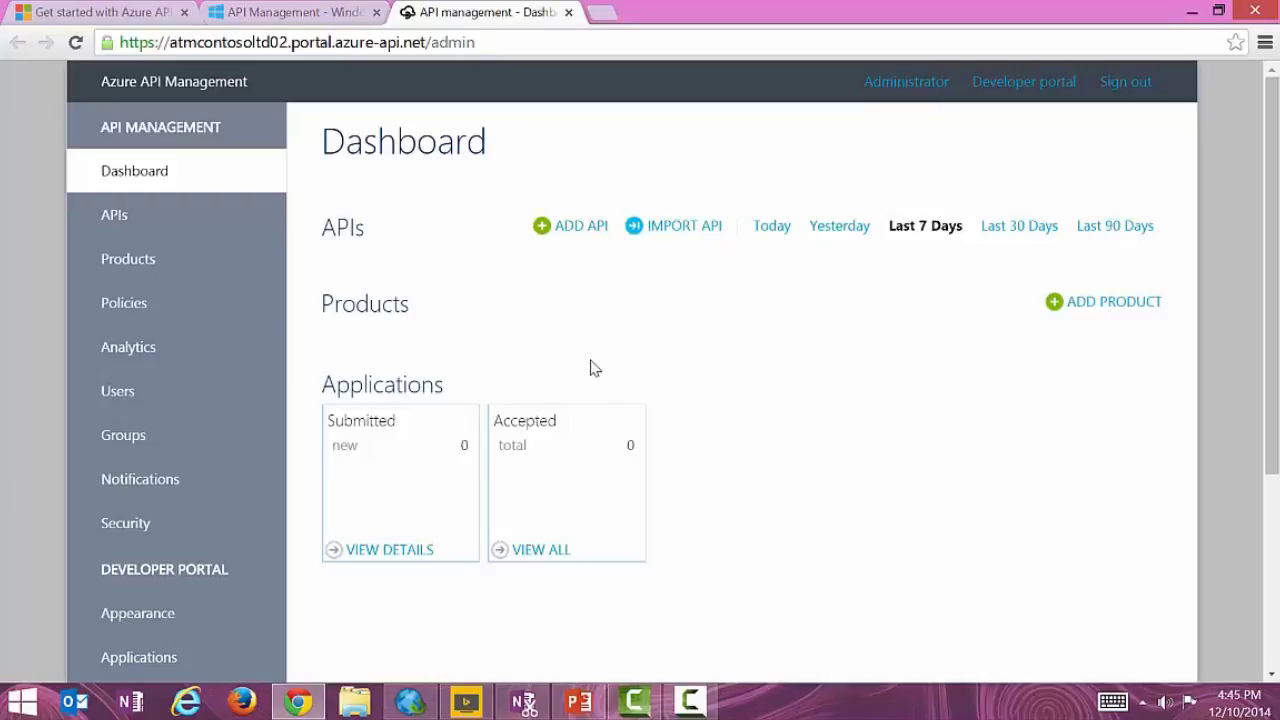
Look over the APIs and Products lists, ending back on APIs.
click(125, 219)
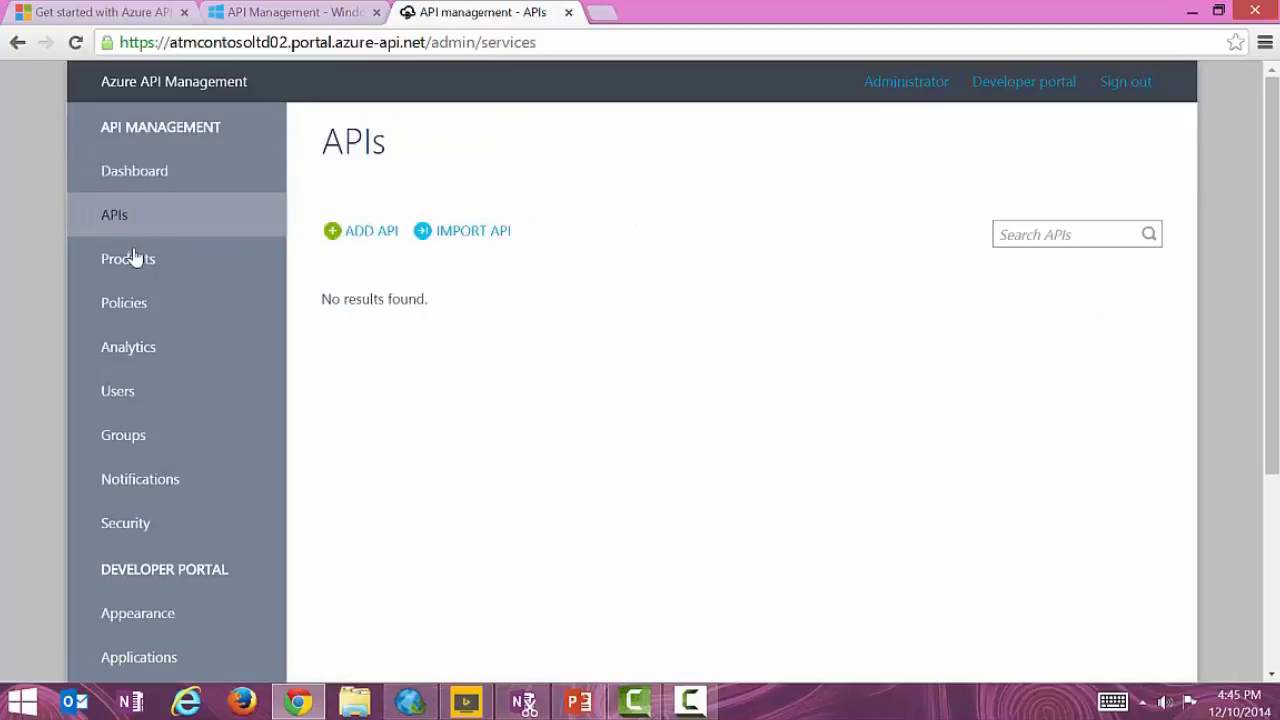
click(134, 266)
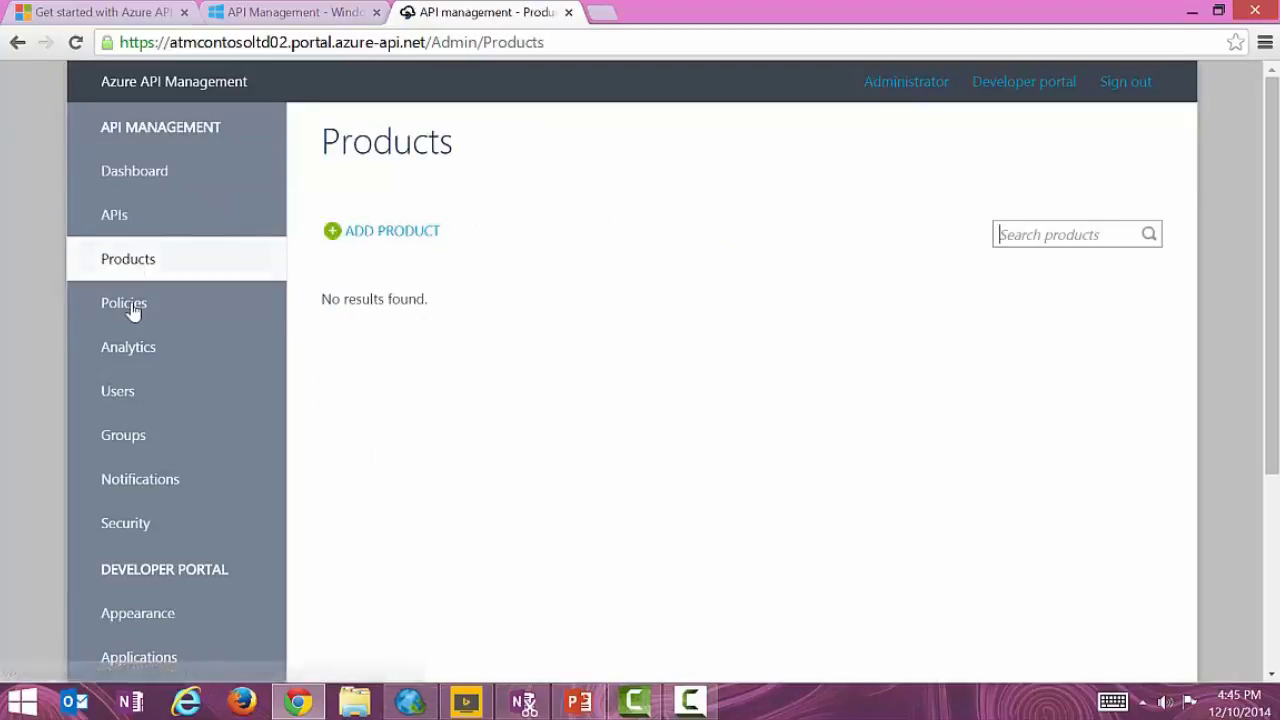
click(112, 216)
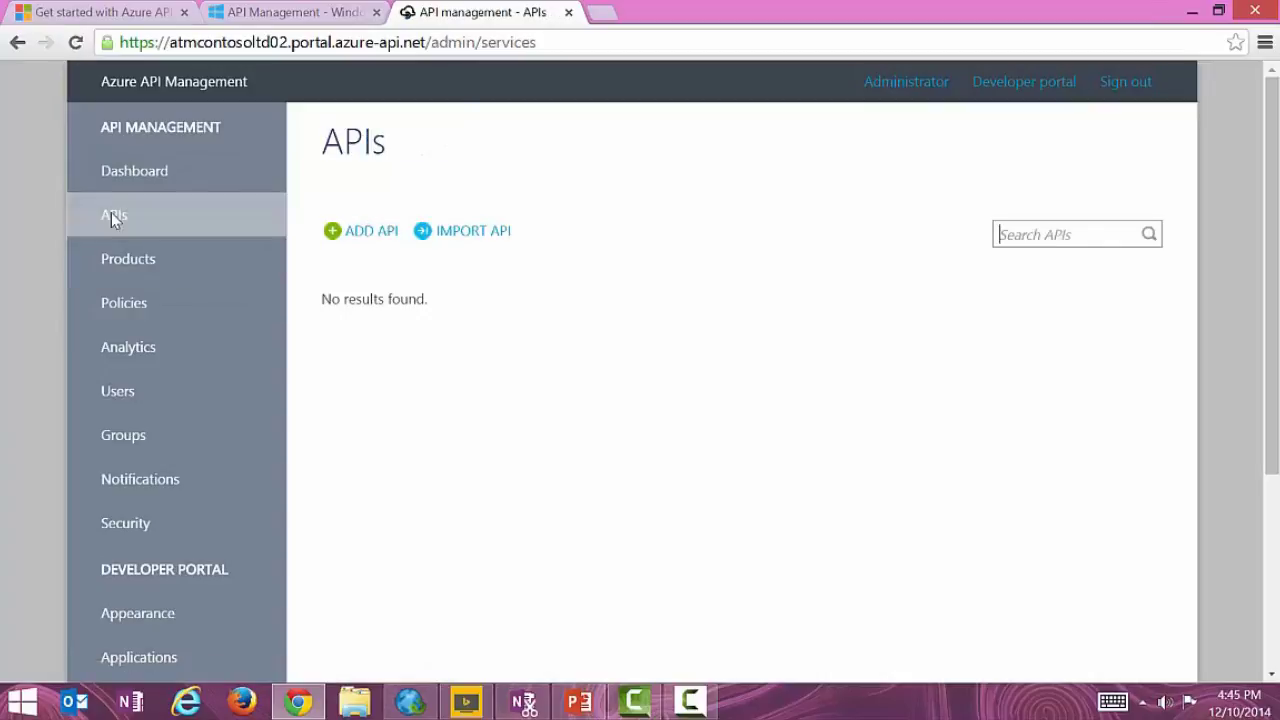
click(370, 231)
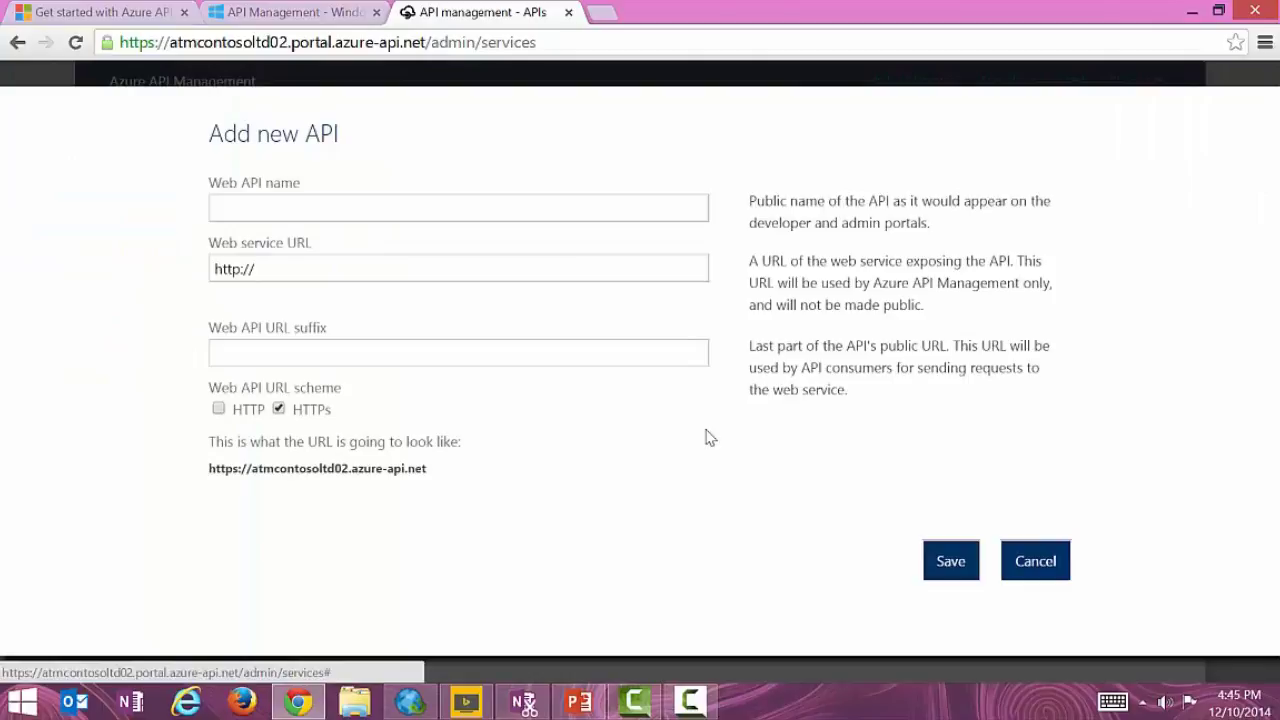
click(540, 212)
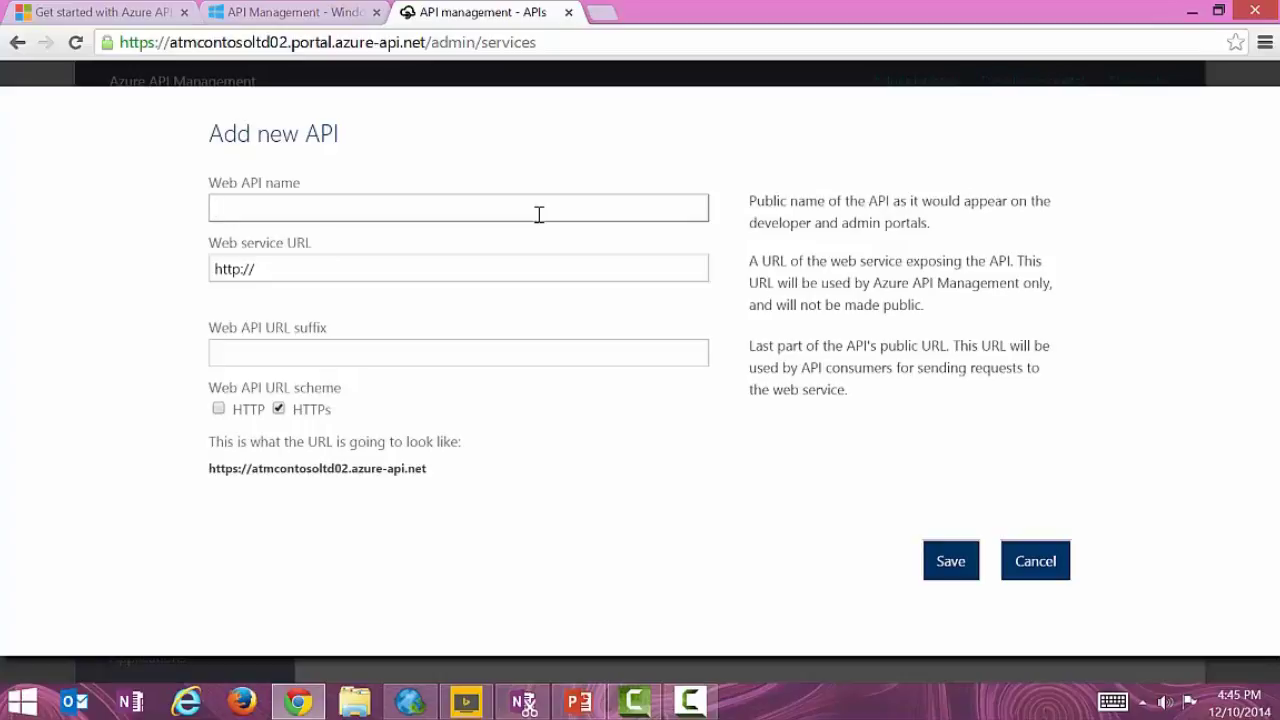
text(Echo)
key(Tab)
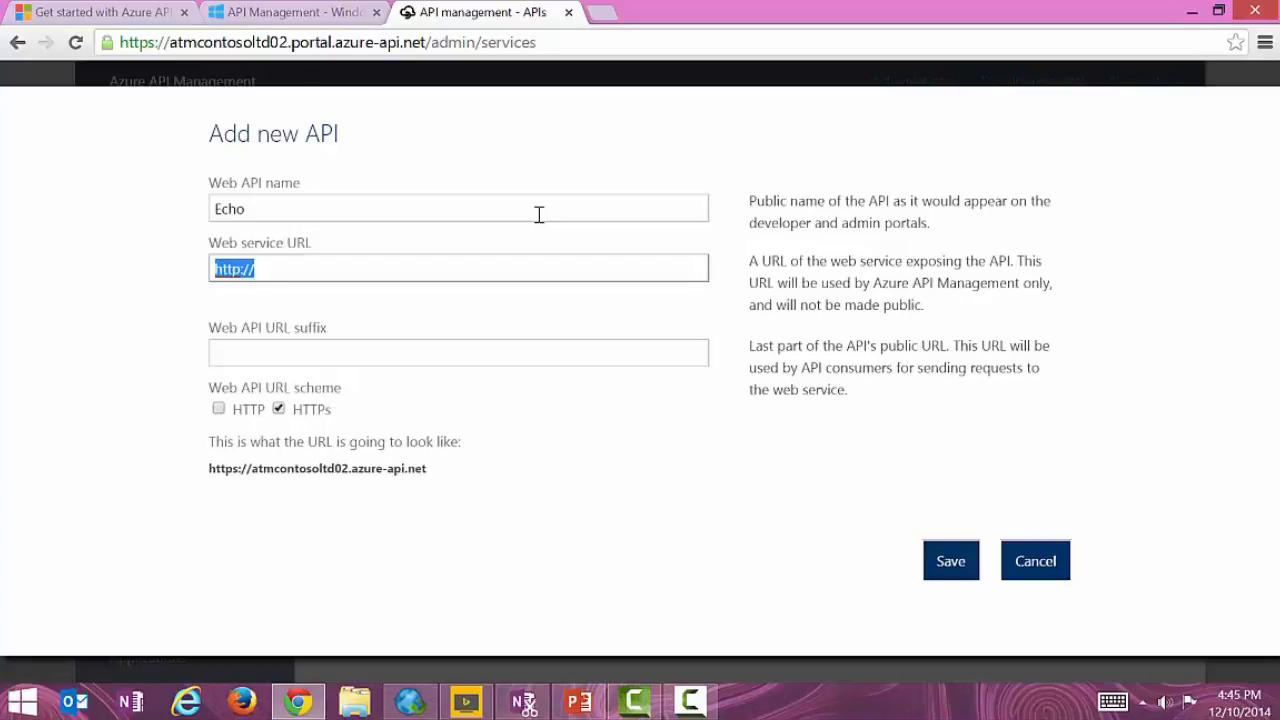
text(http://echoapi.cloudapp.net/api)
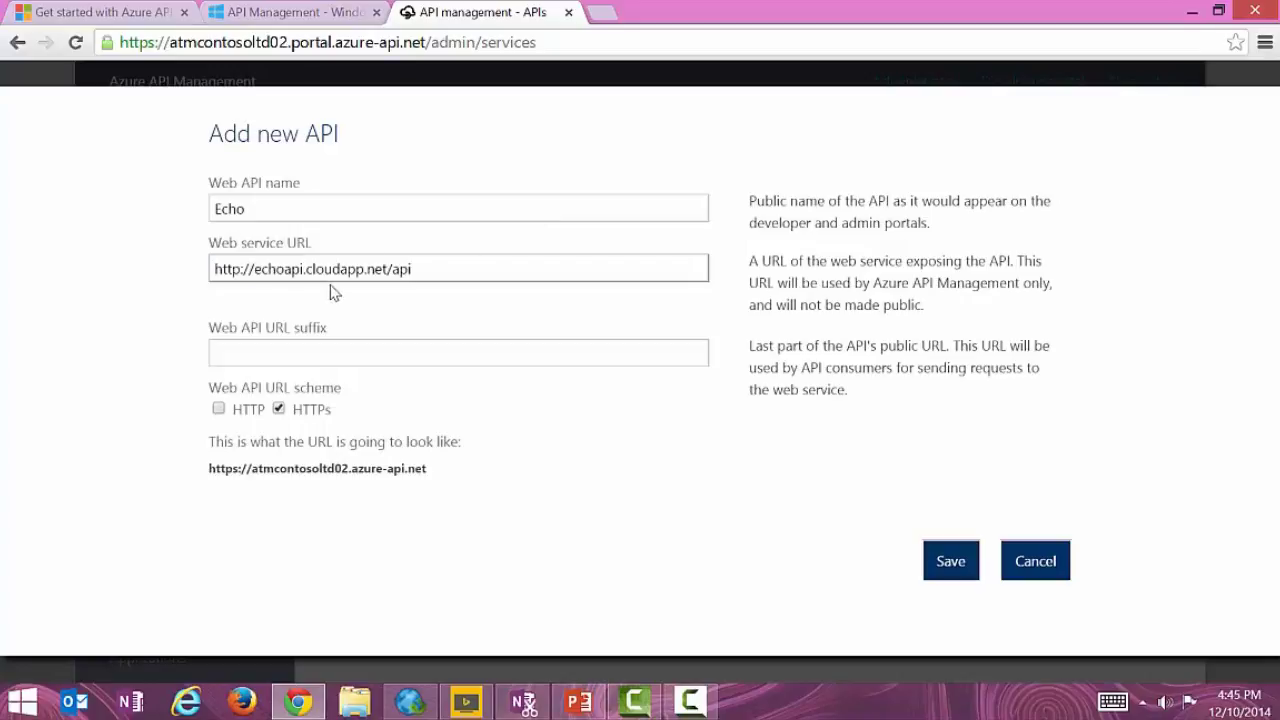
drag(429, 269, 186, 258)
key(ctrl+c)
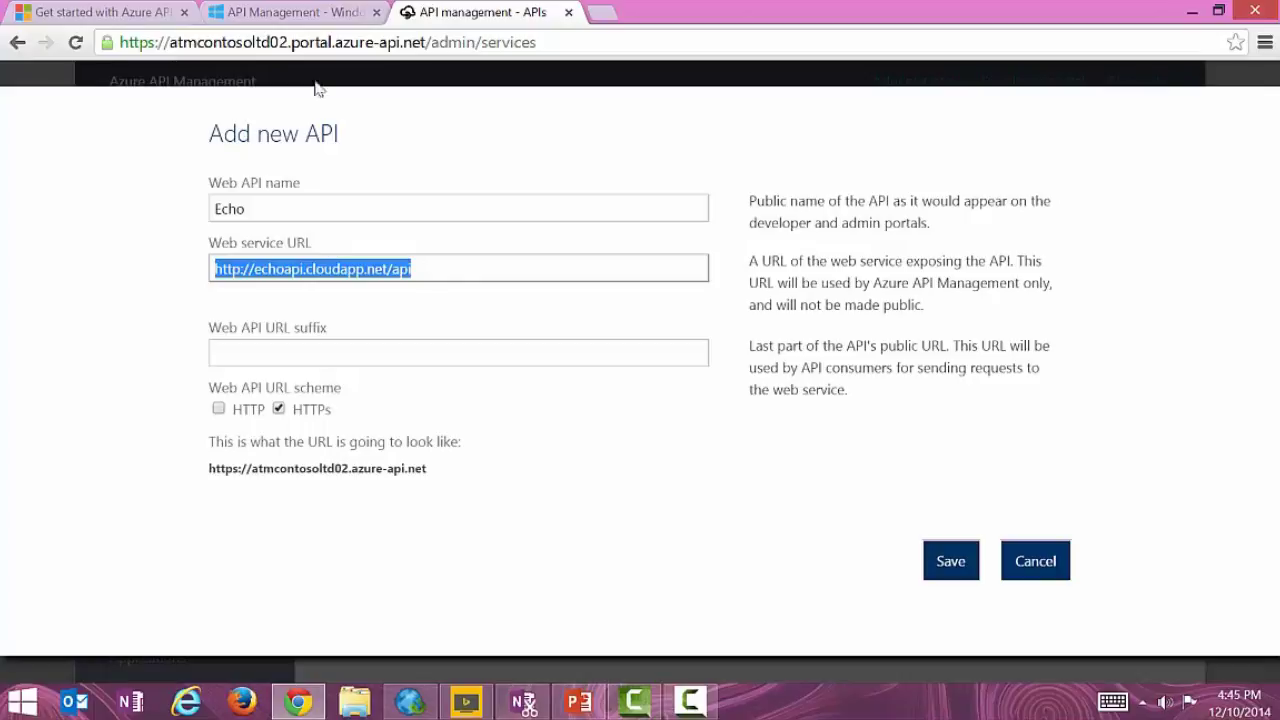
key(alt+Tab)
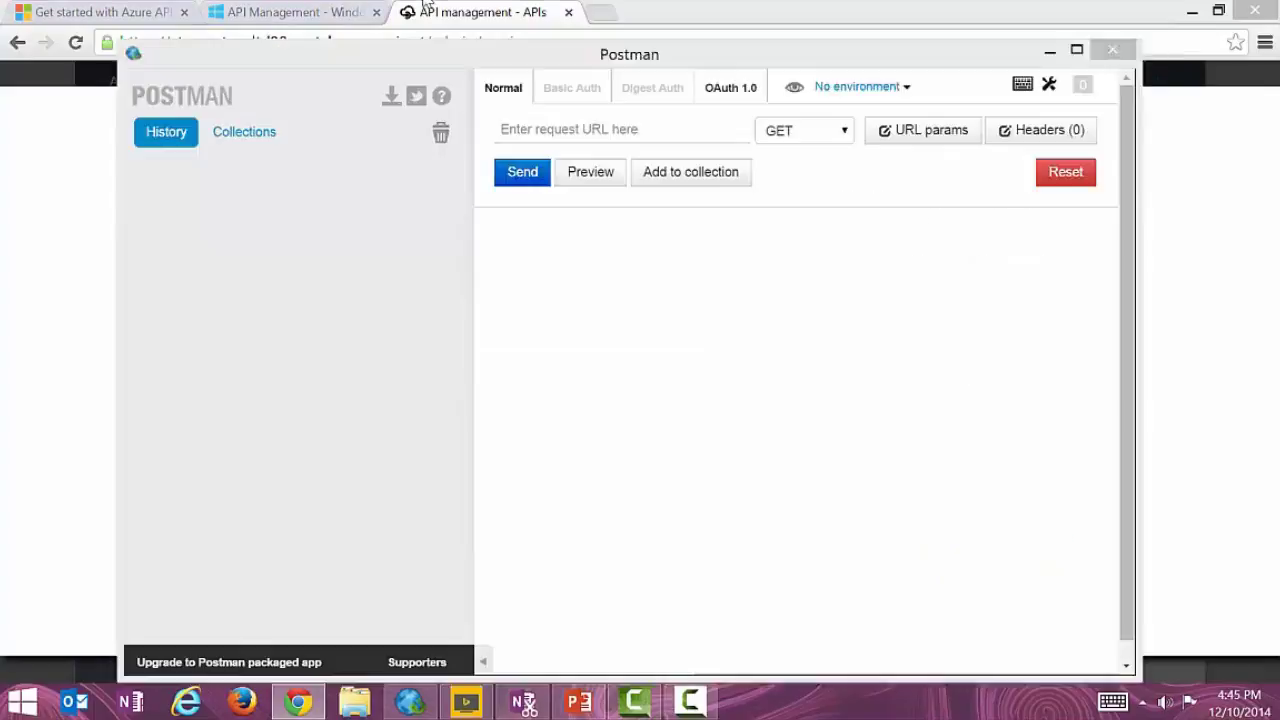
click(641, 133)
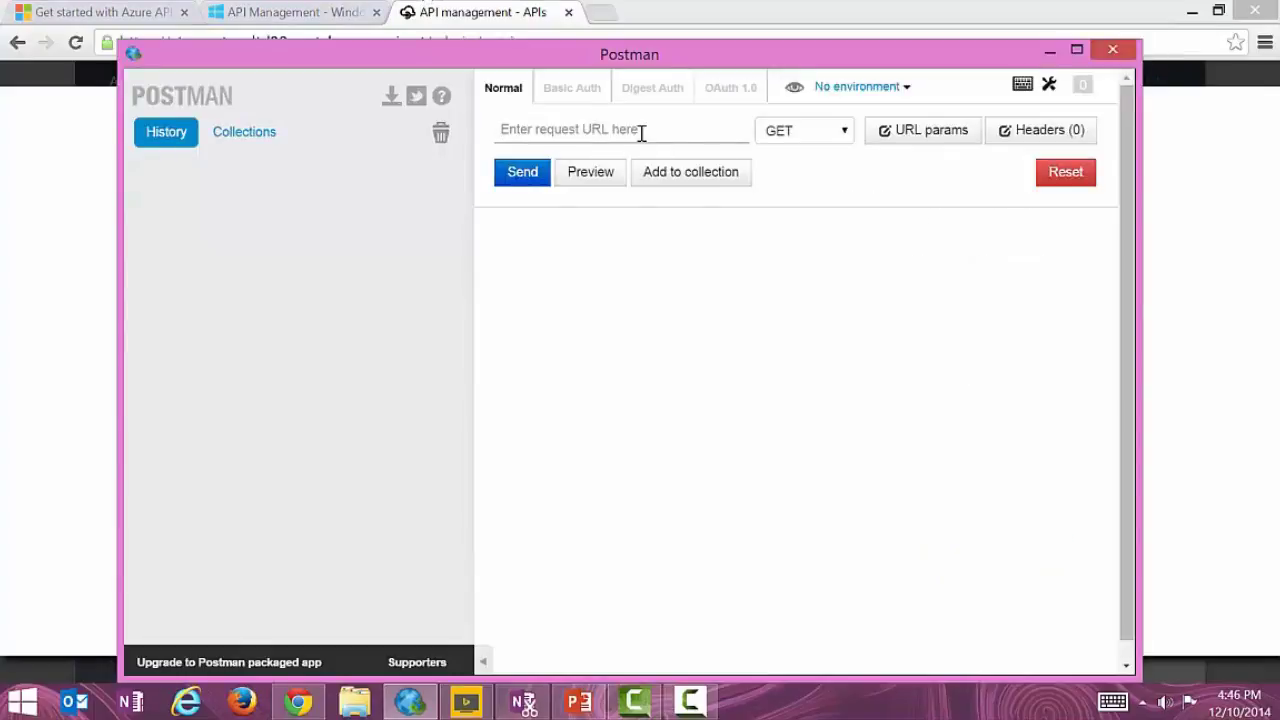
key(ctrl+v)
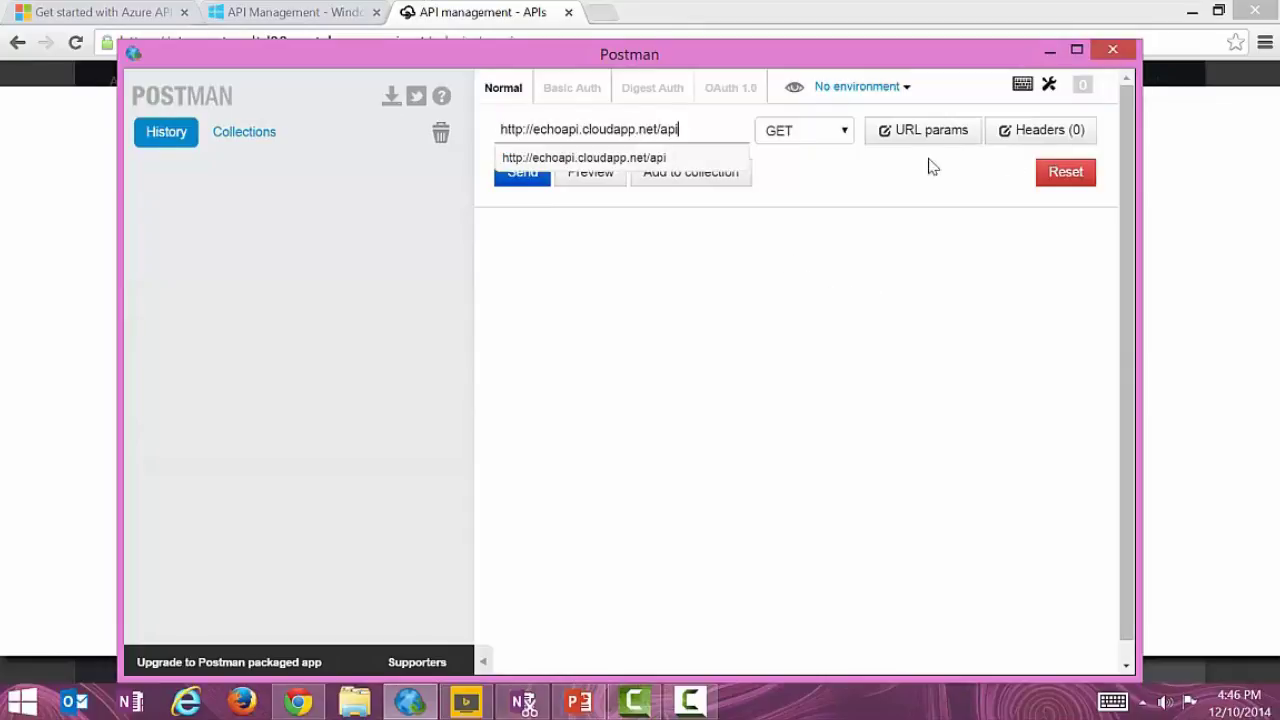
click(834, 178)
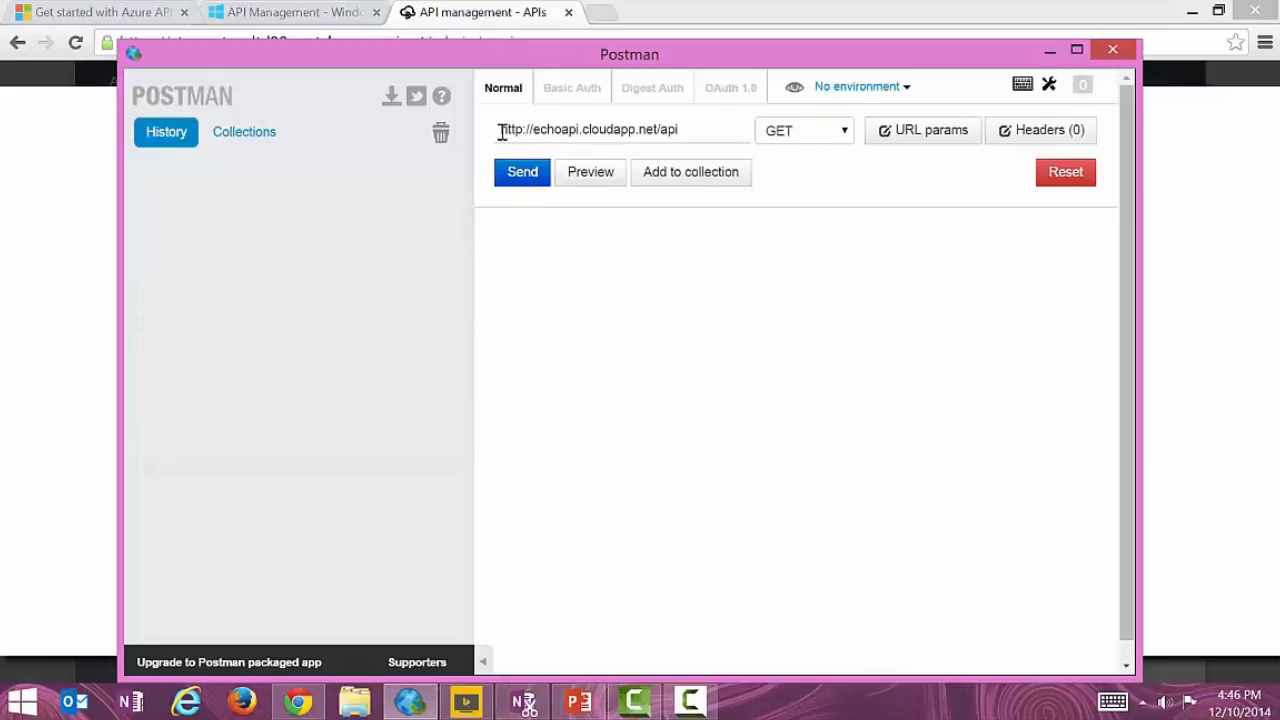
drag(680, 130, 514, 130)
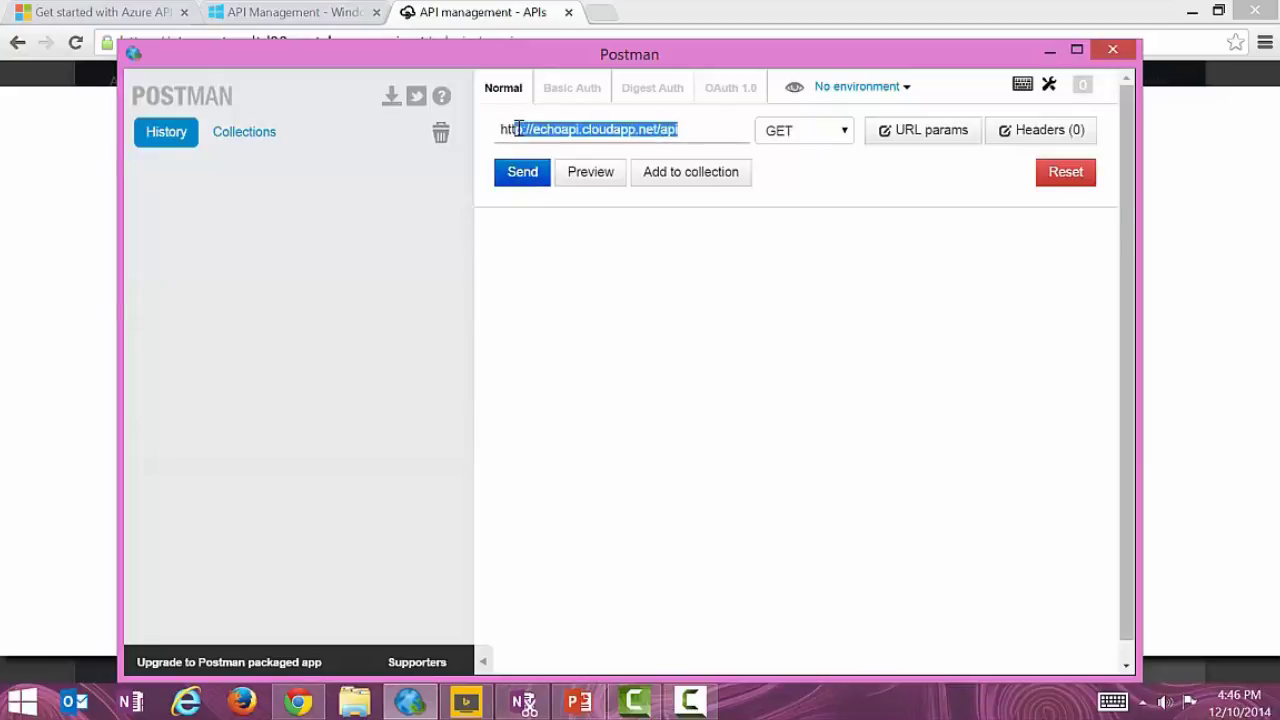
Send the GET request, check the 200 OK response headers, and return to the API form.
click(520, 177)
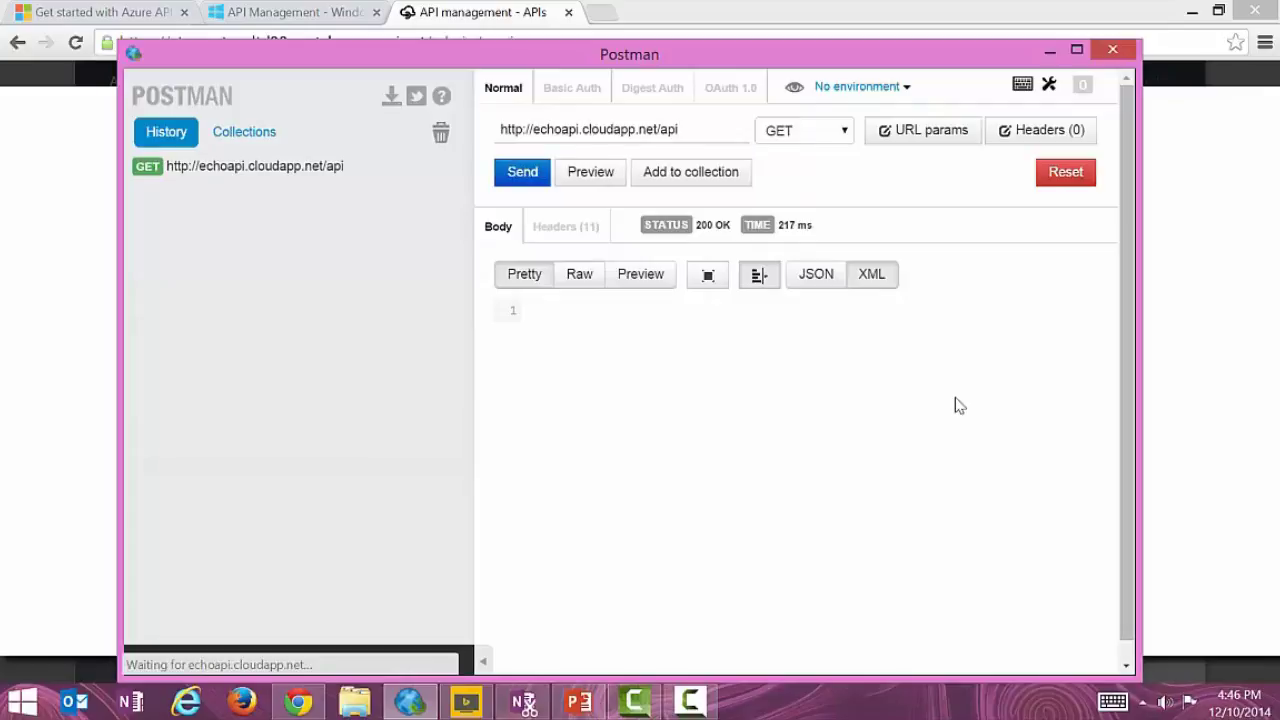
click(584, 229)
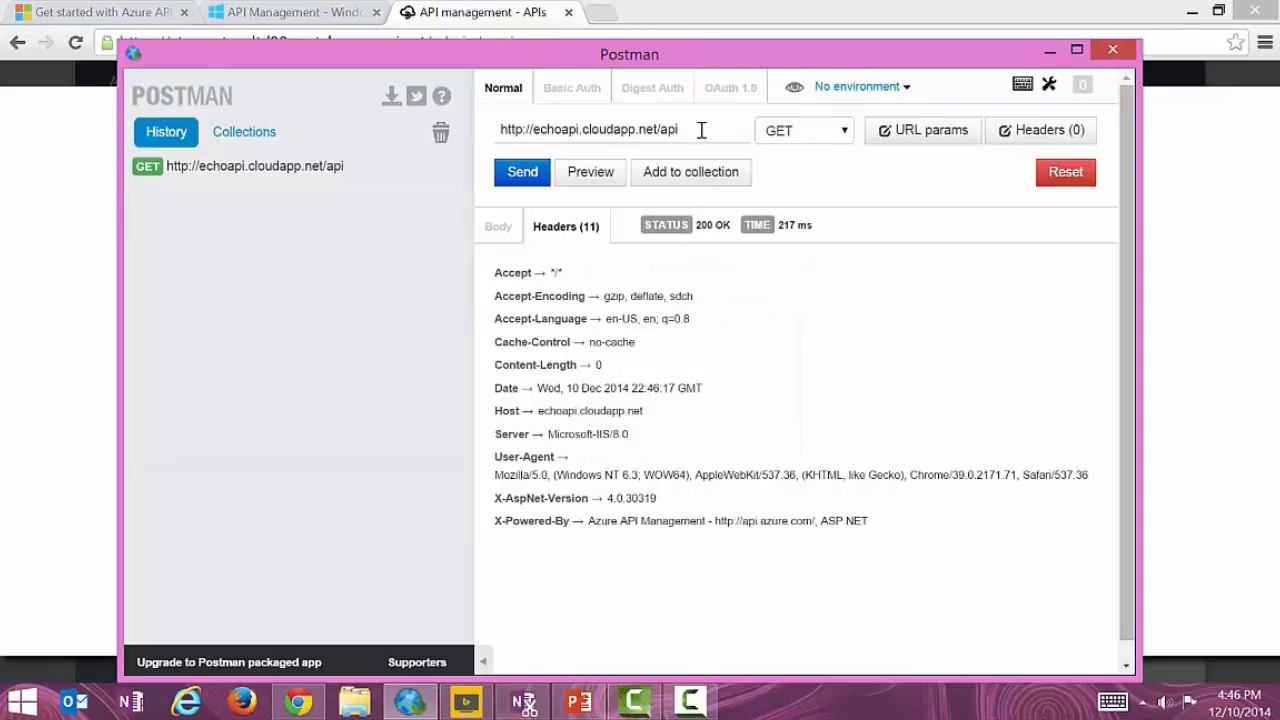
click(675, 22)
key(ctrl+a)
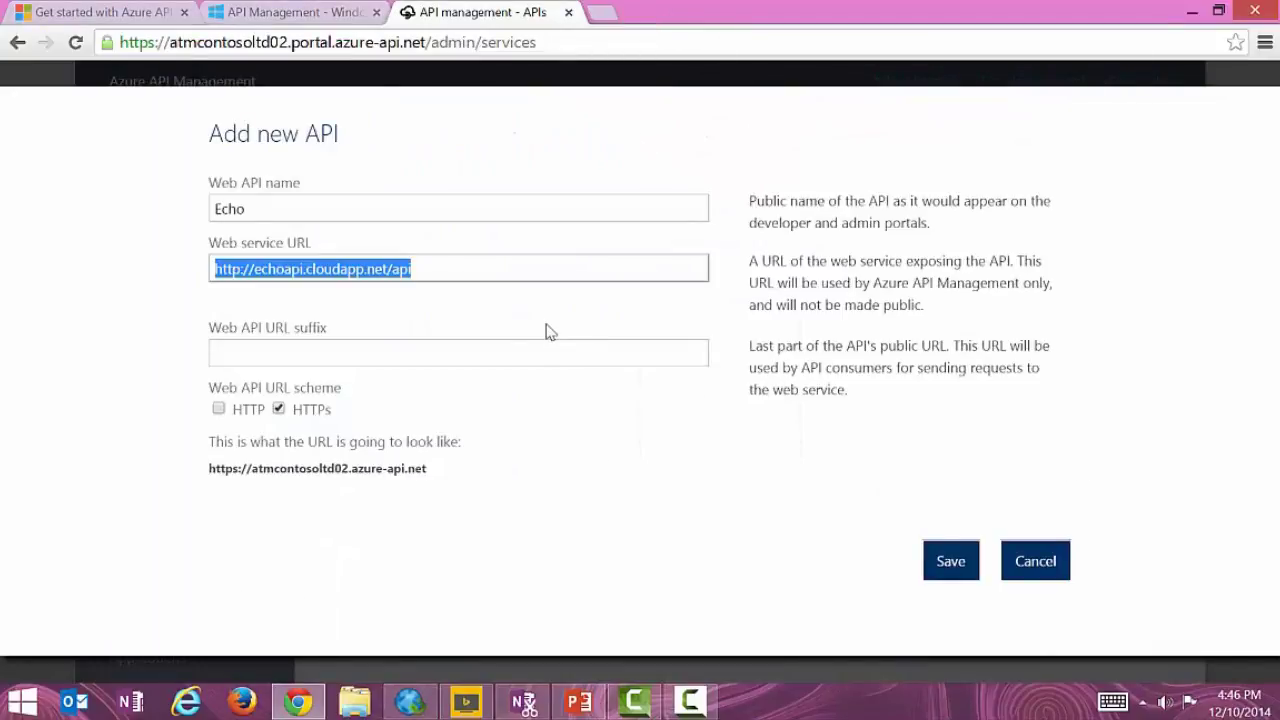
Enter echo as the Web API URL suffix and save the Echo API.
click(506, 348)
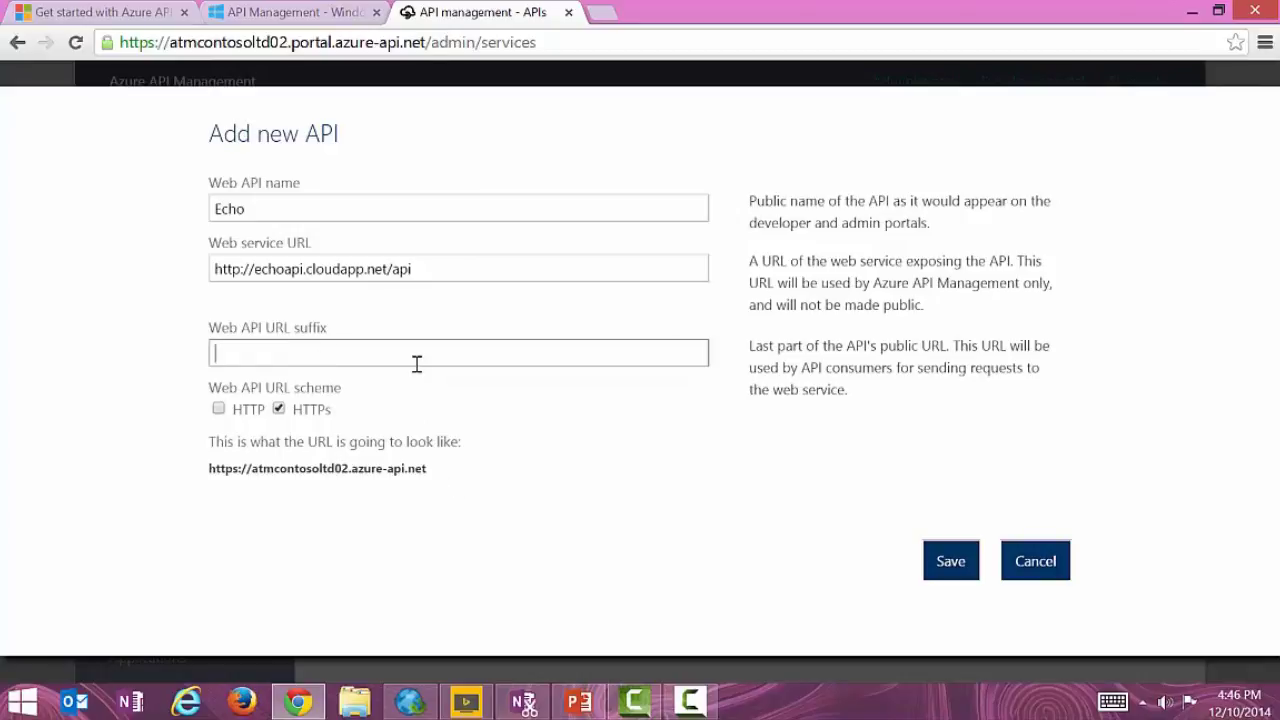
text(echo)
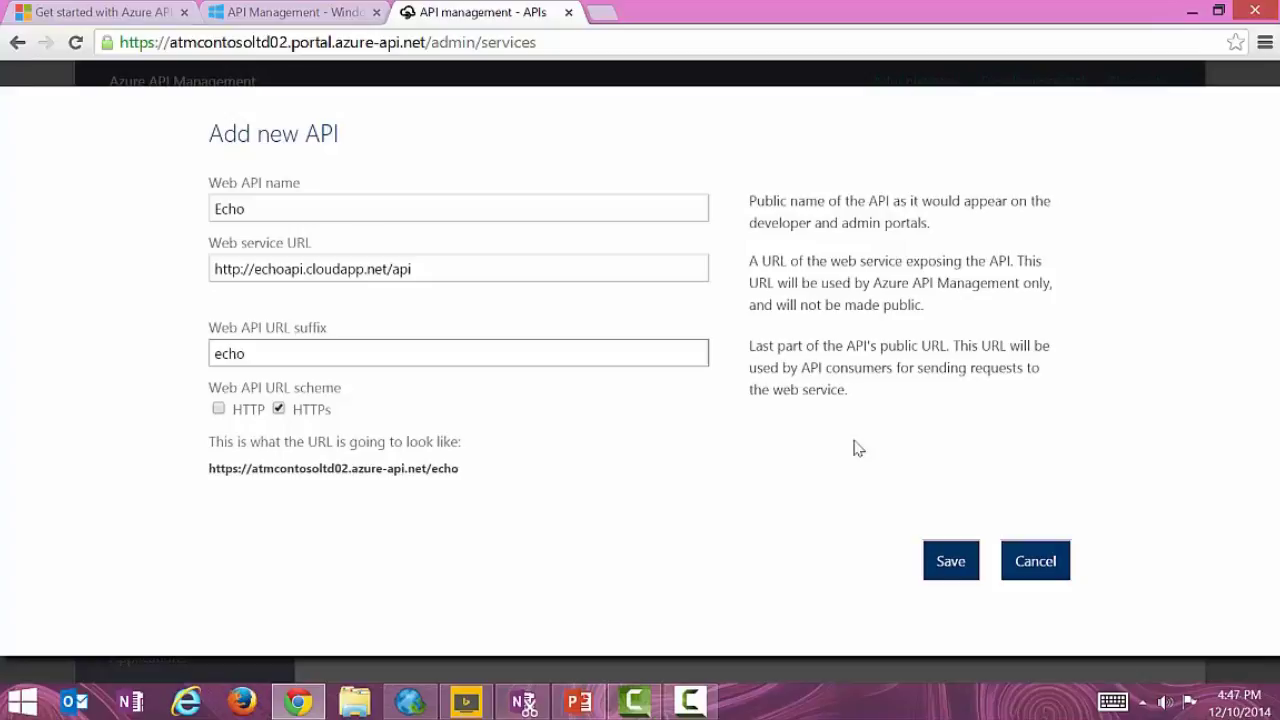
click(957, 566)
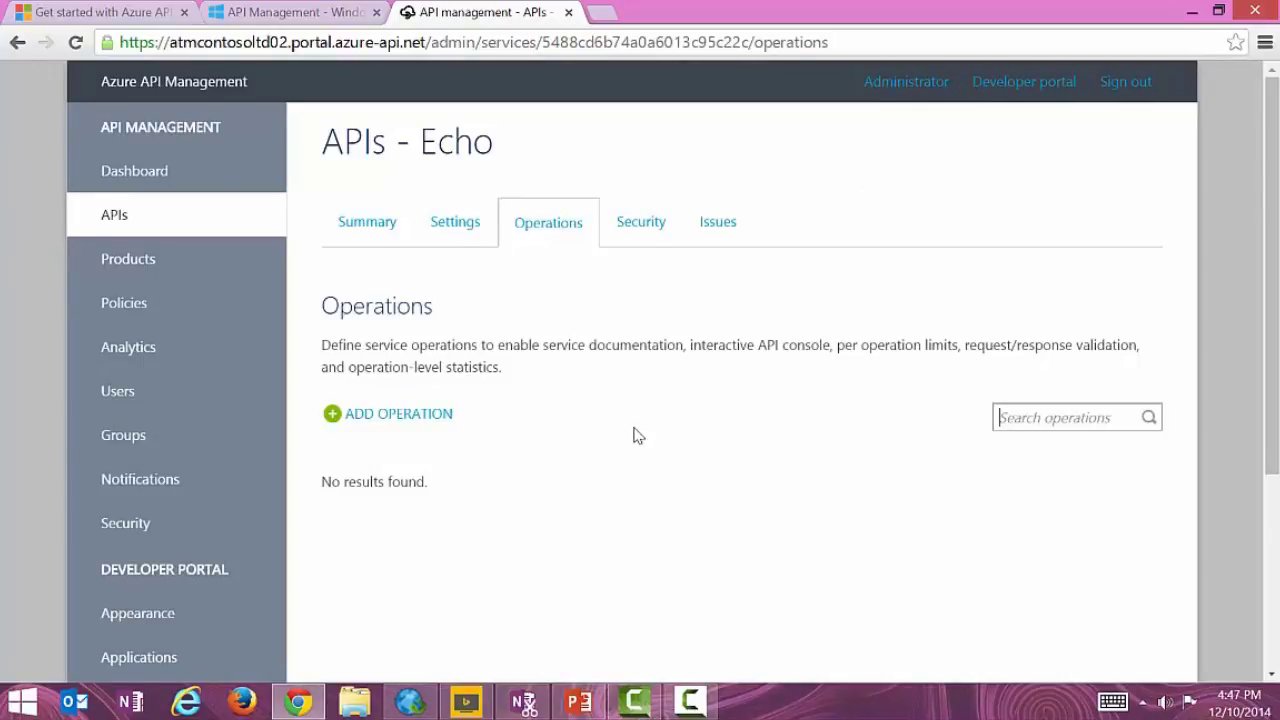
Add an operation with HTTP verb GET and URL template /resource.
scroll(634, 434, down, 1)
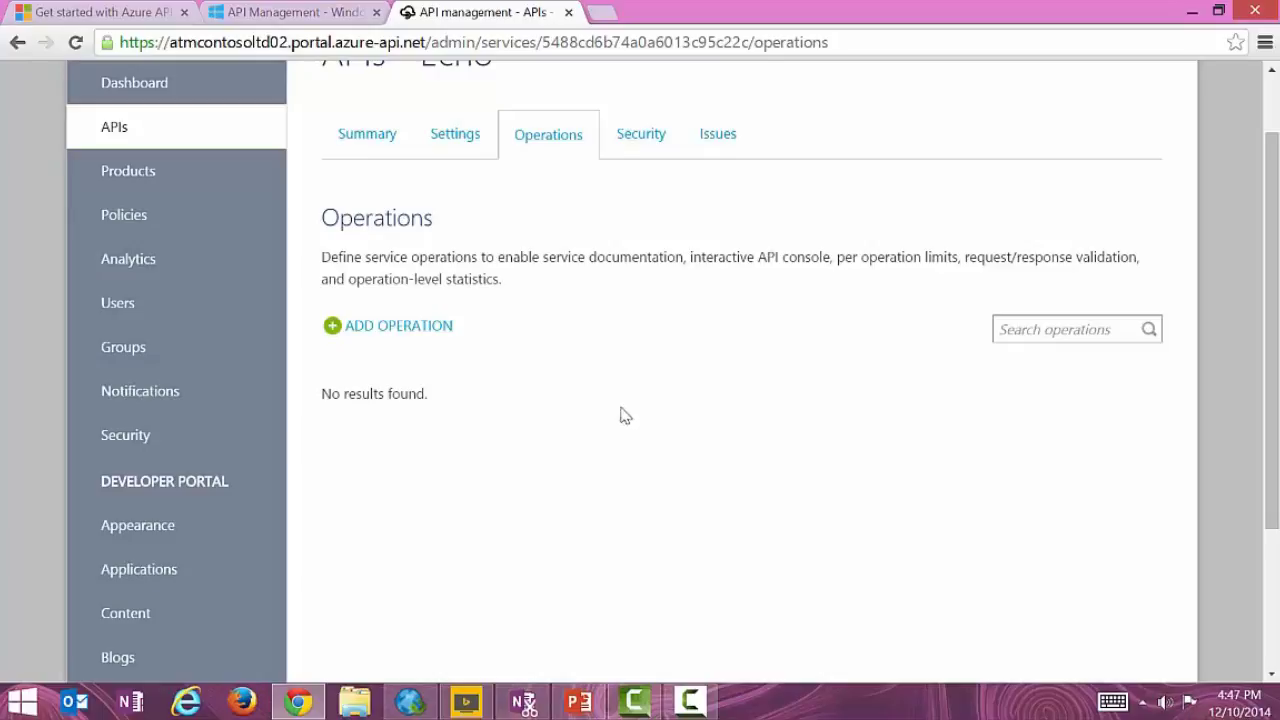
click(404, 334)
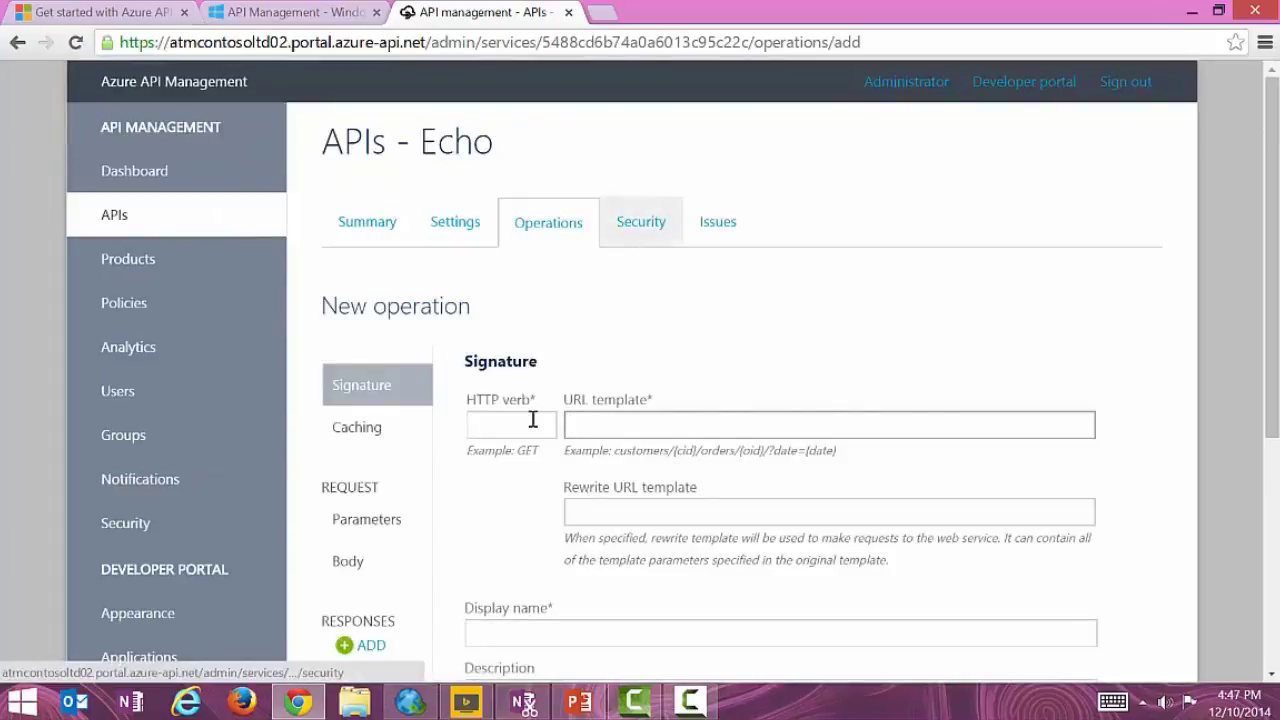
click(531, 421)
text(G)
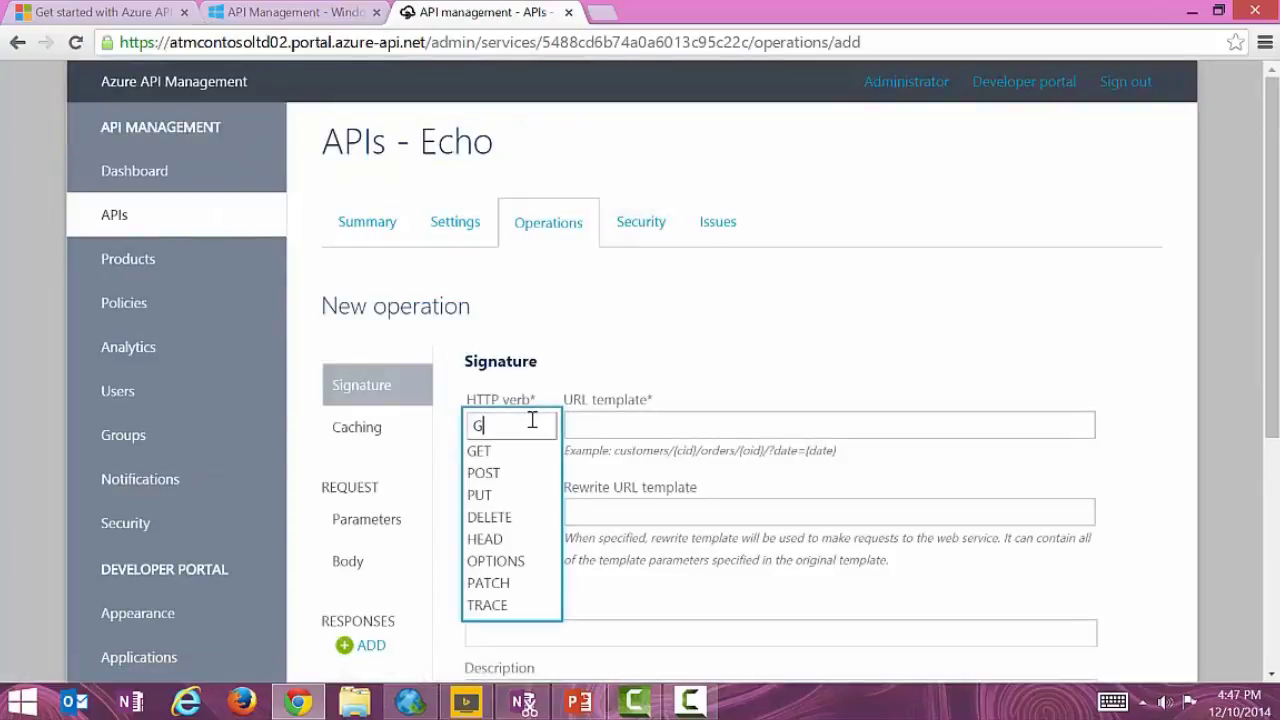
click(517, 451)
click(616, 426)
text(/resource)
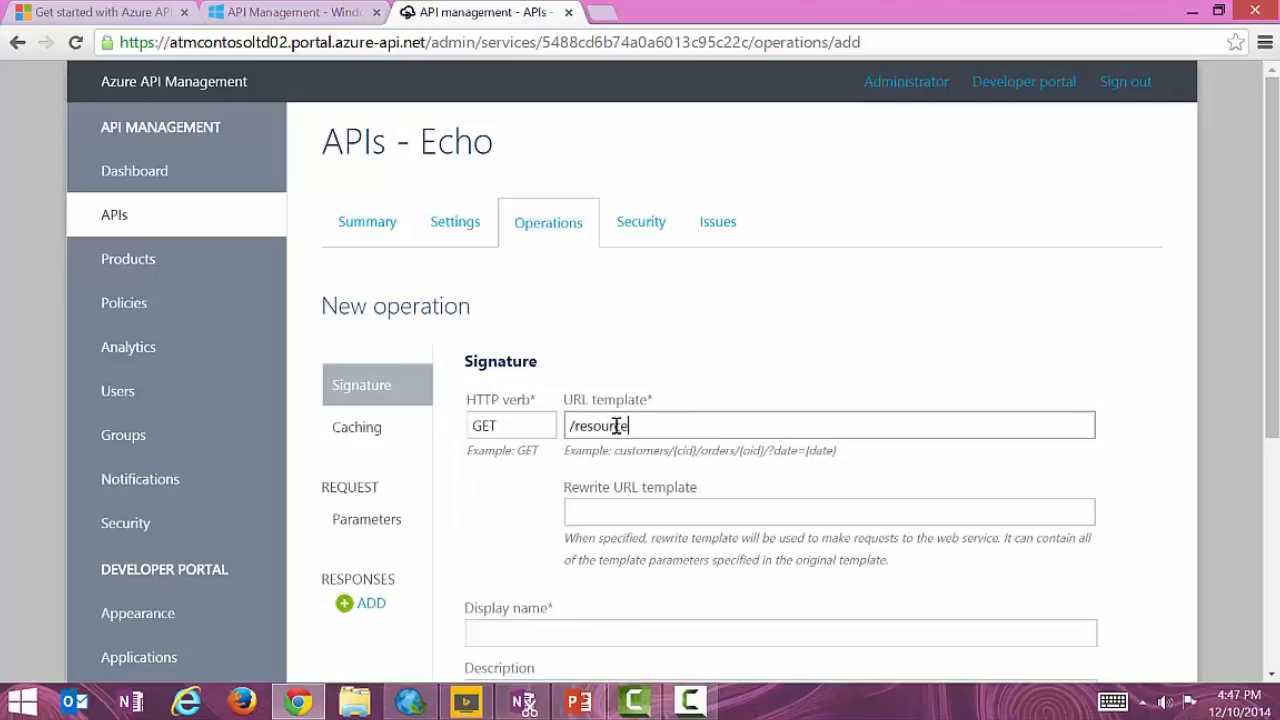
Set the display name to 'GET resource' and description to 'Gets a resource'.
scroll(650, 337, down, 3)
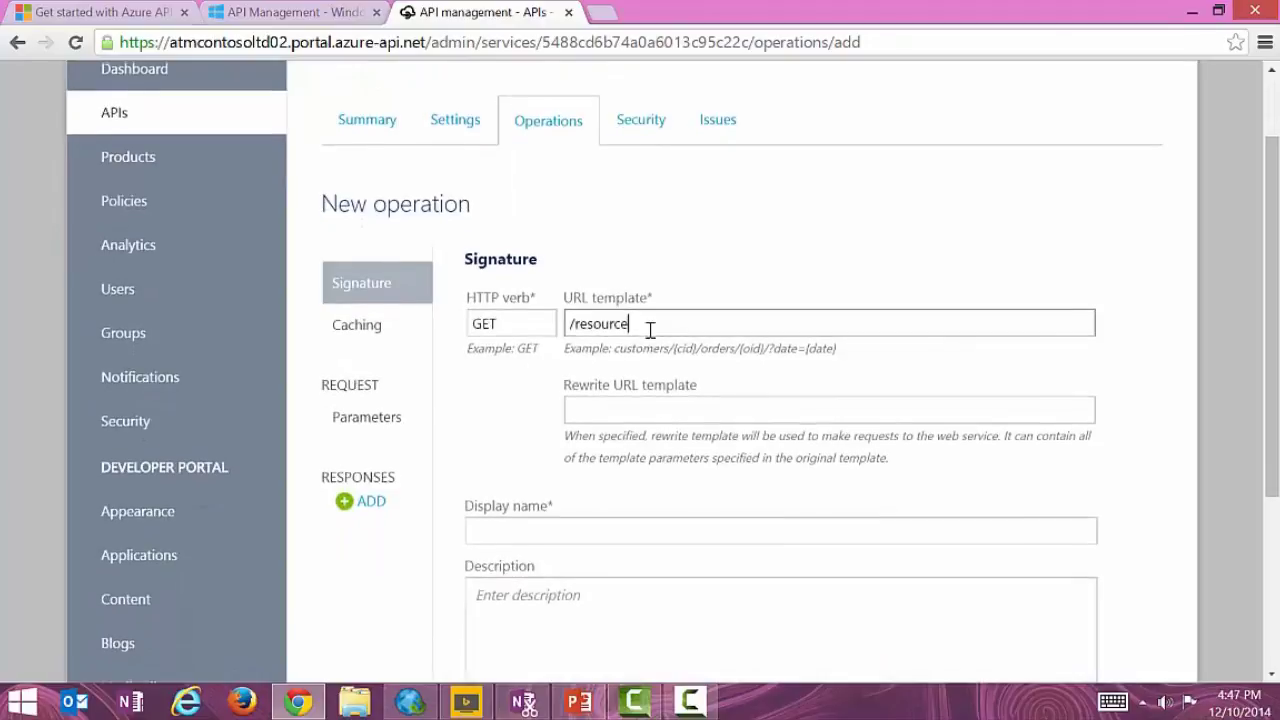
scroll(650, 337, down, 2)
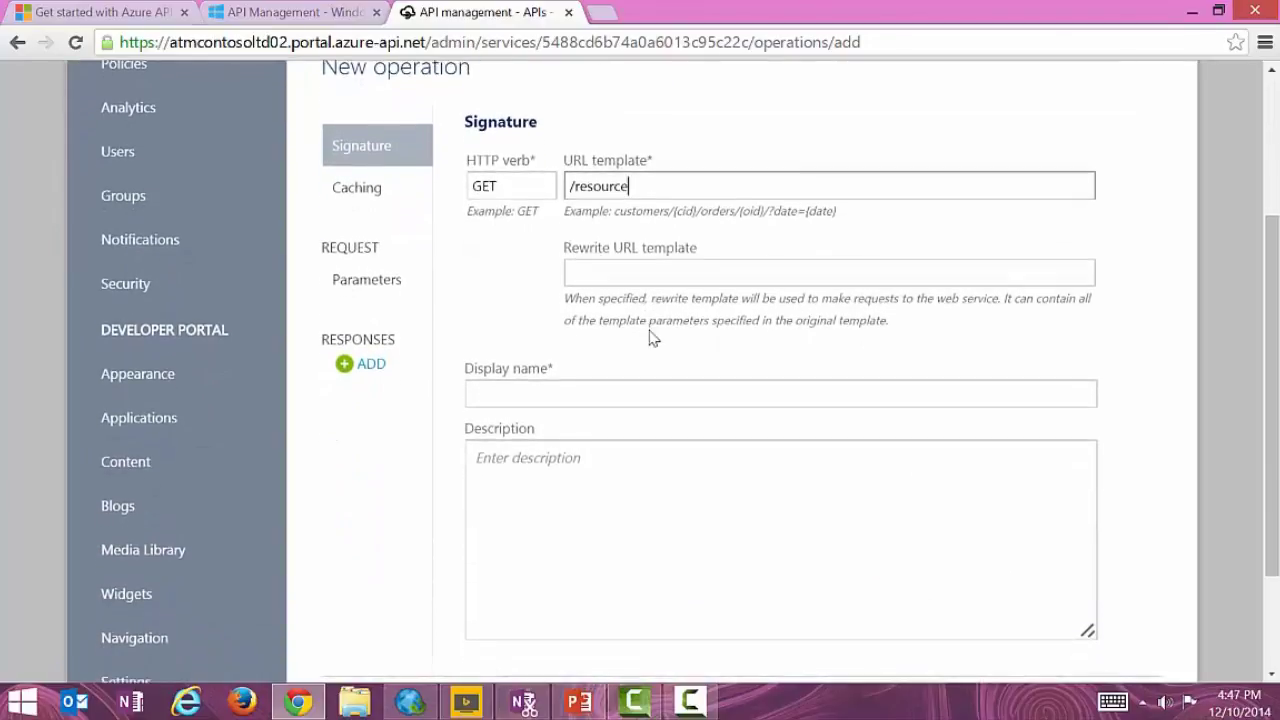
click(573, 379)
key(ctrl+a)
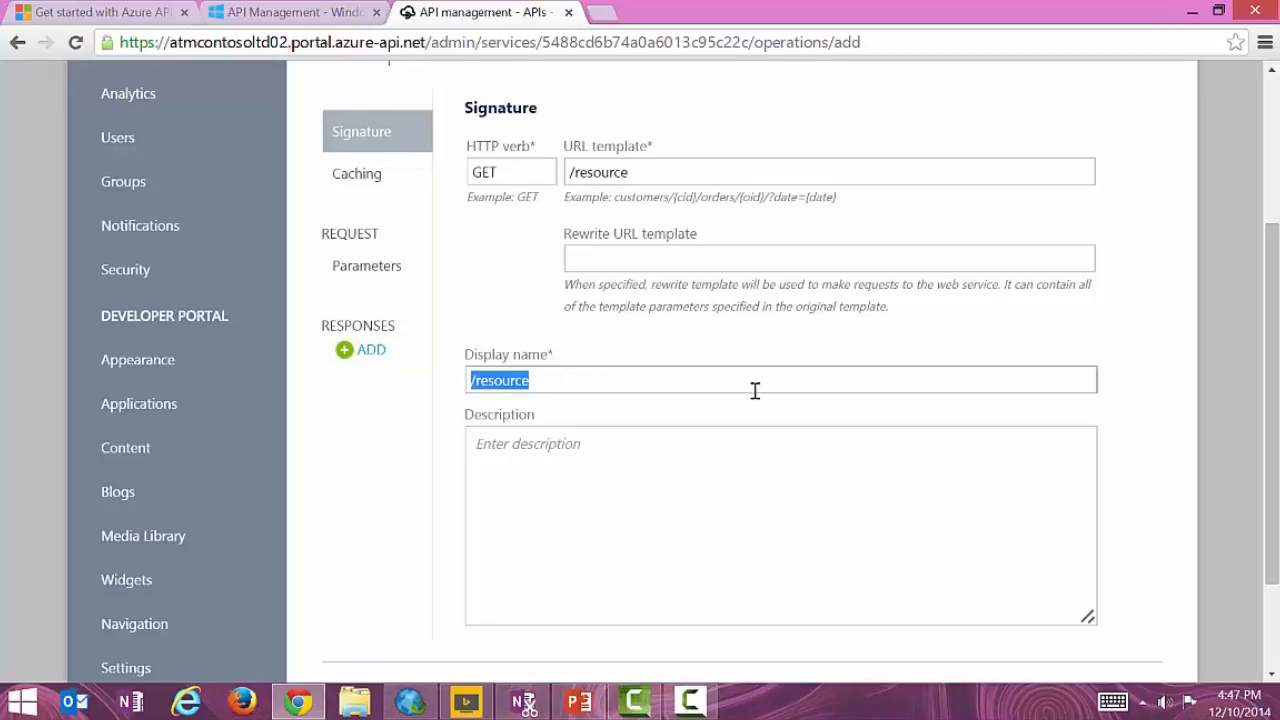
text(GET )
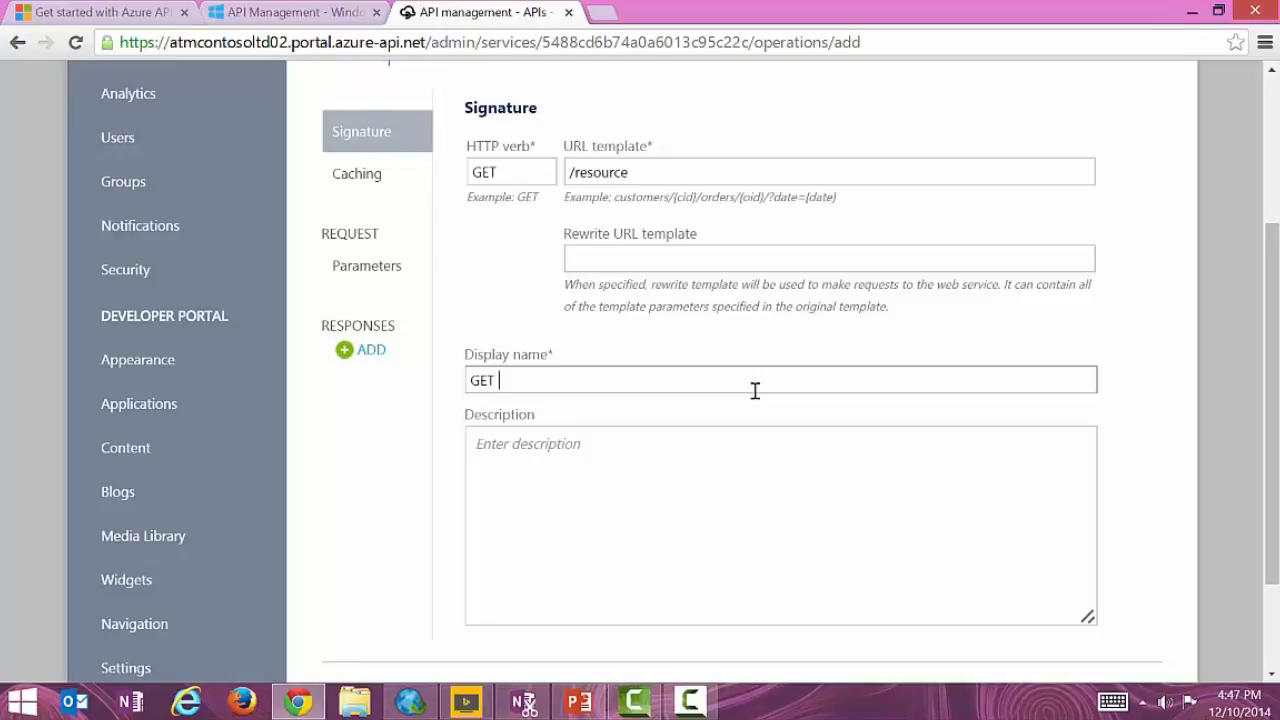
text(resource)
click(752, 446)
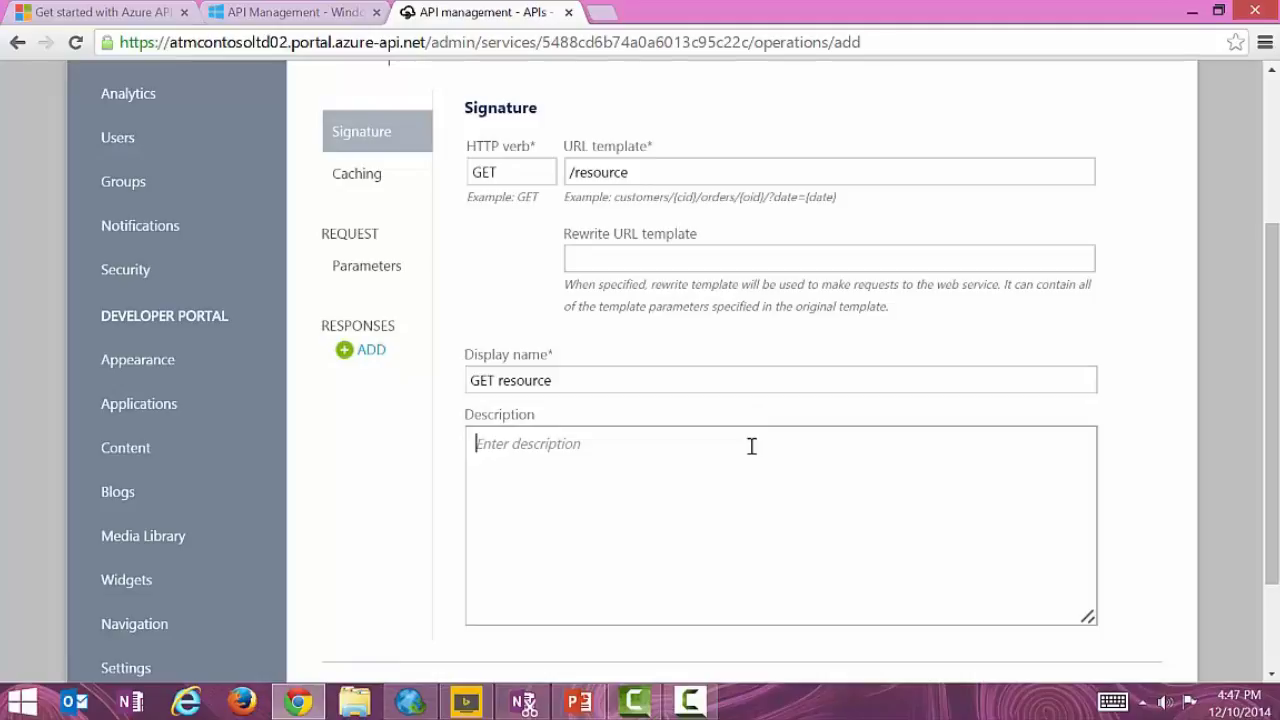
text(Gets)
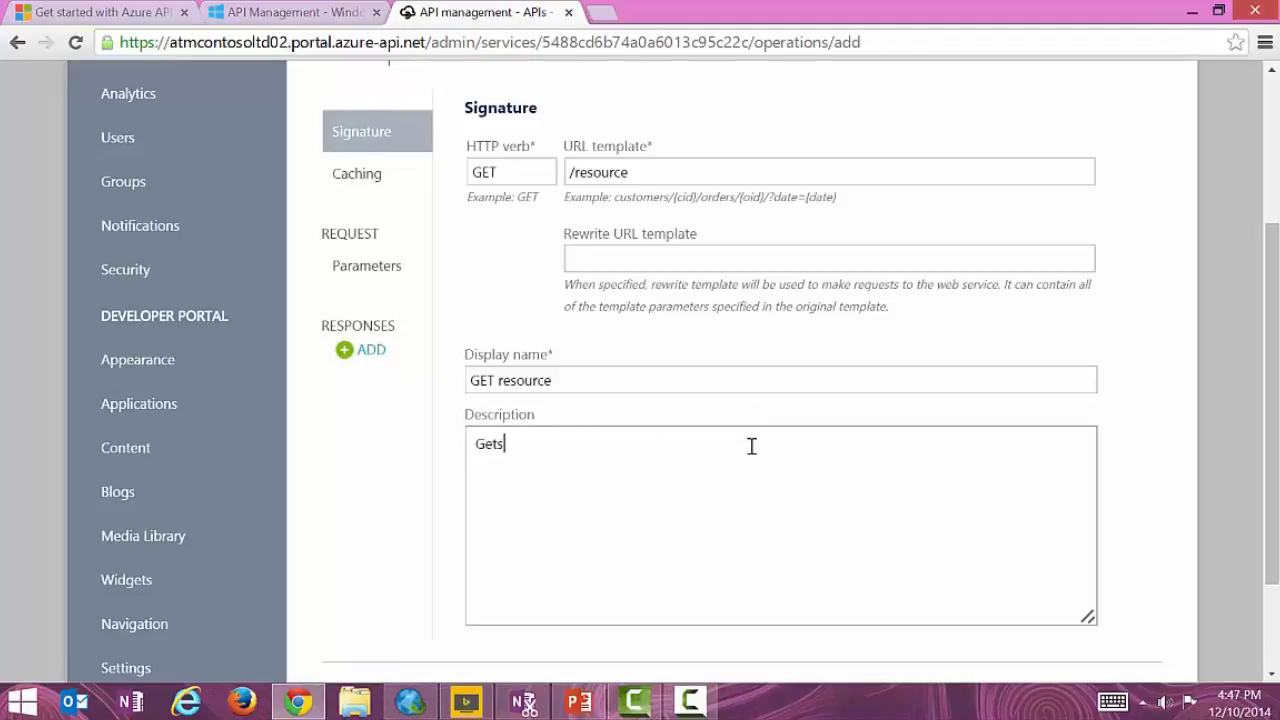
text( a resource)
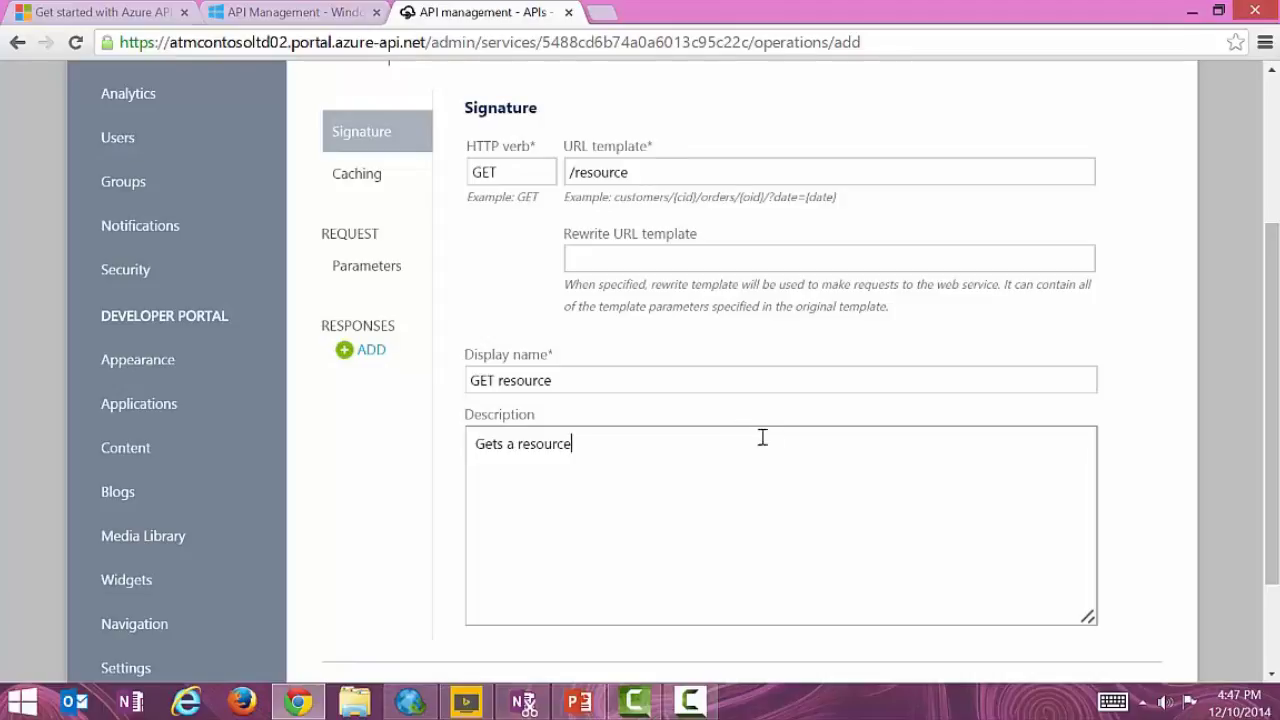
scroll(790, 425, down, 2)
scroll(787, 423, up, 3)
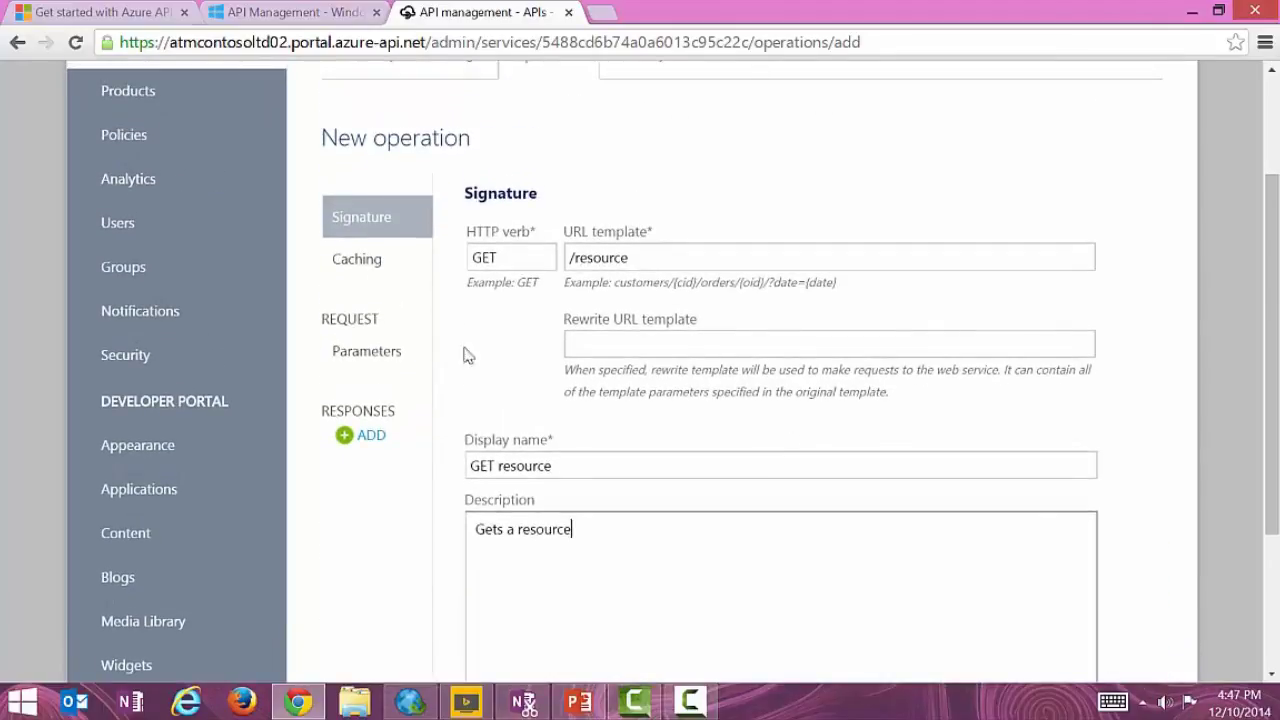
Add required string query parameter param1, 'a simple required parameter', with default value sample.
click(367, 355)
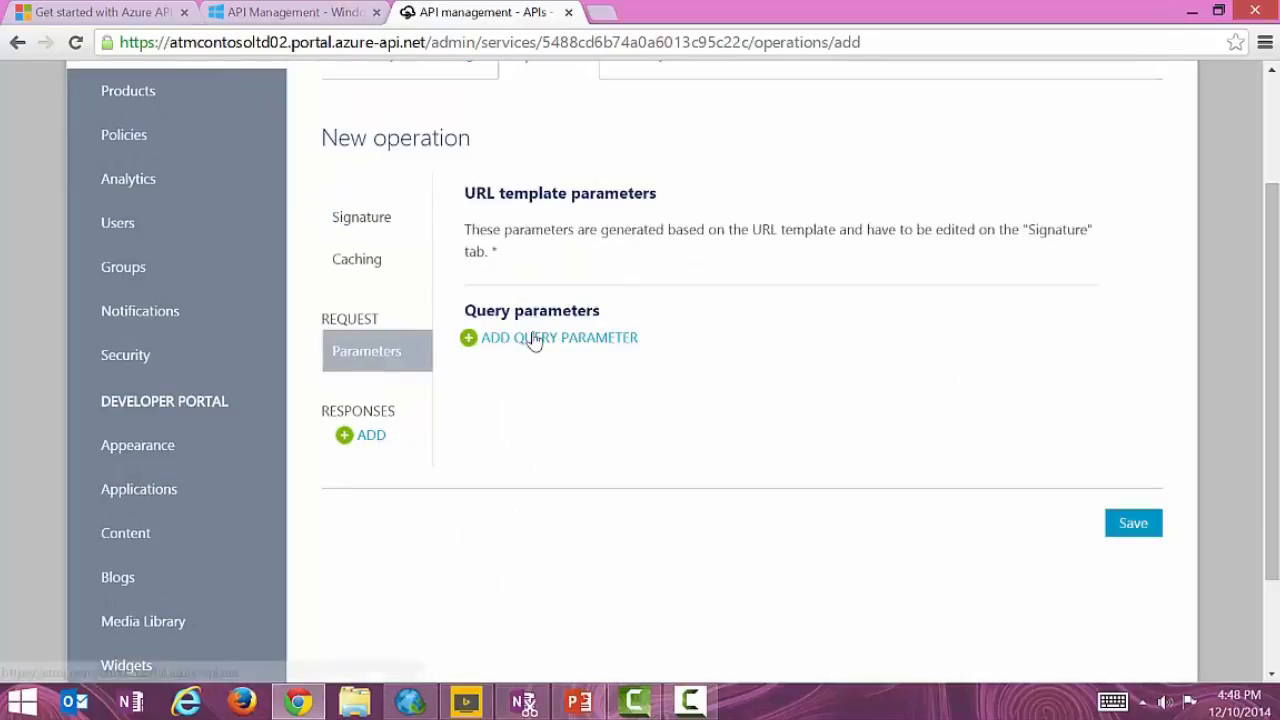
click(474, 340)
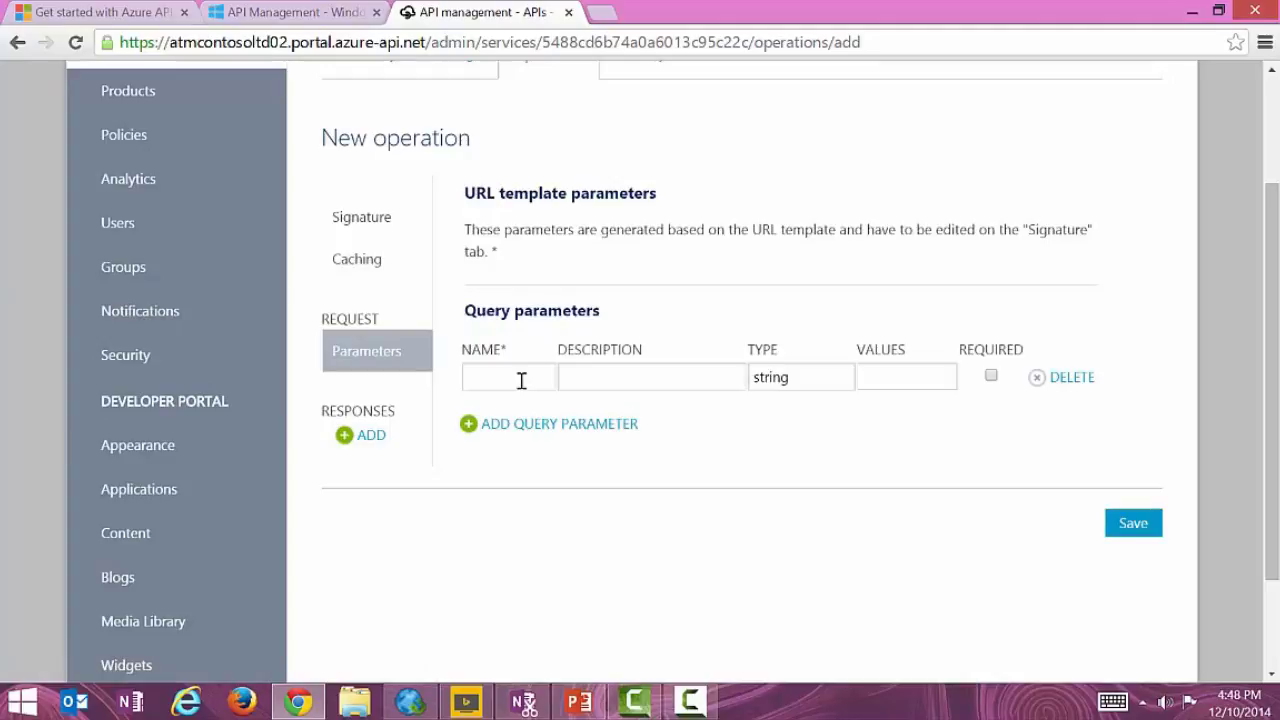
text(param1a s)
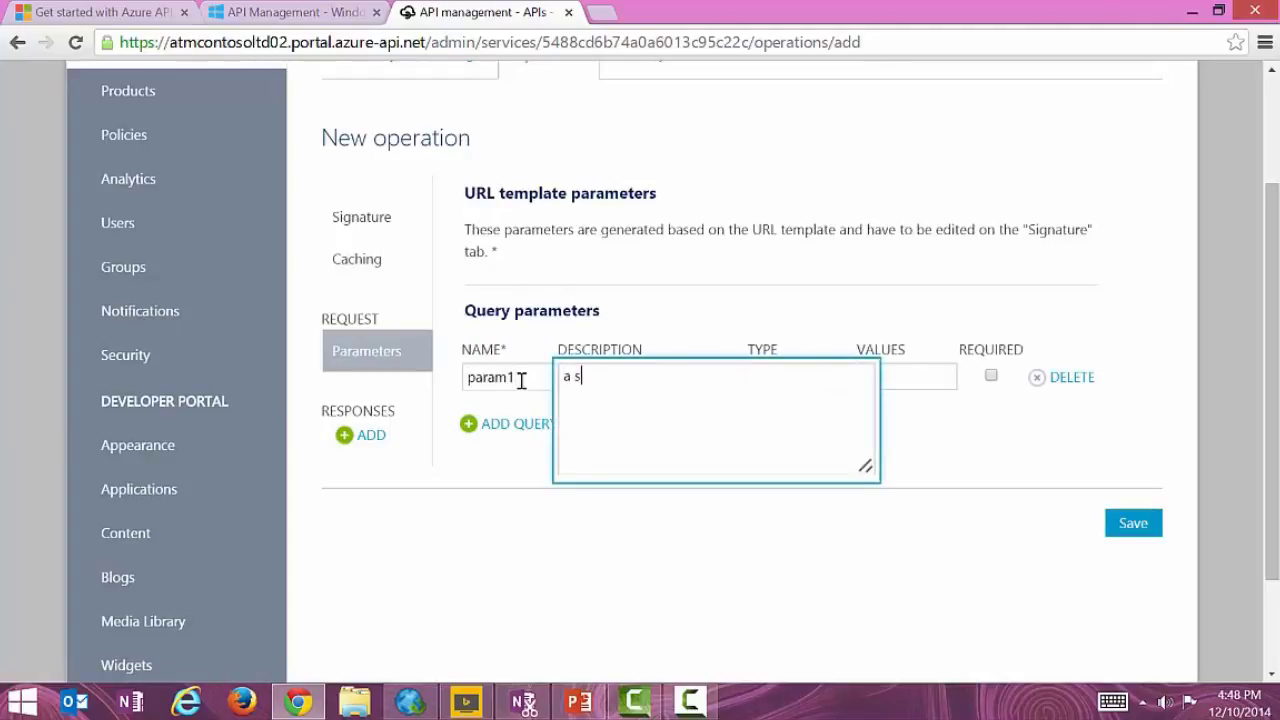
text(imple required )
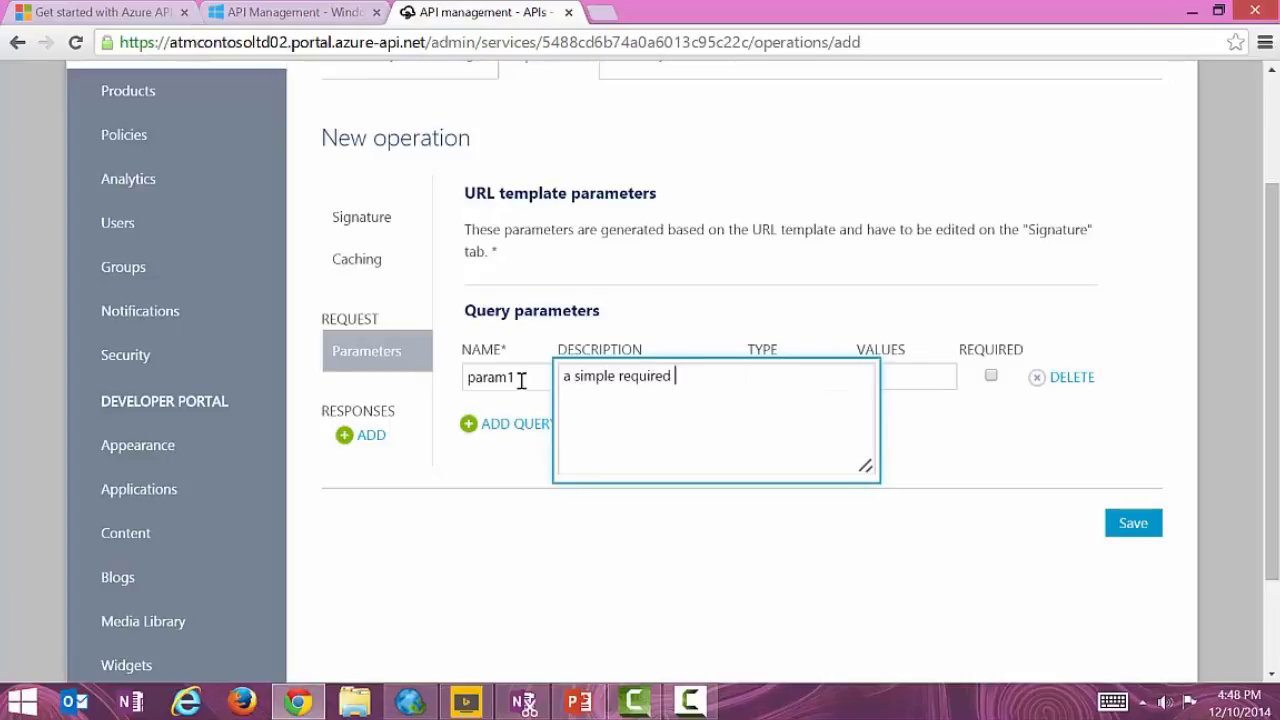
text(parameter)
key(Tab)
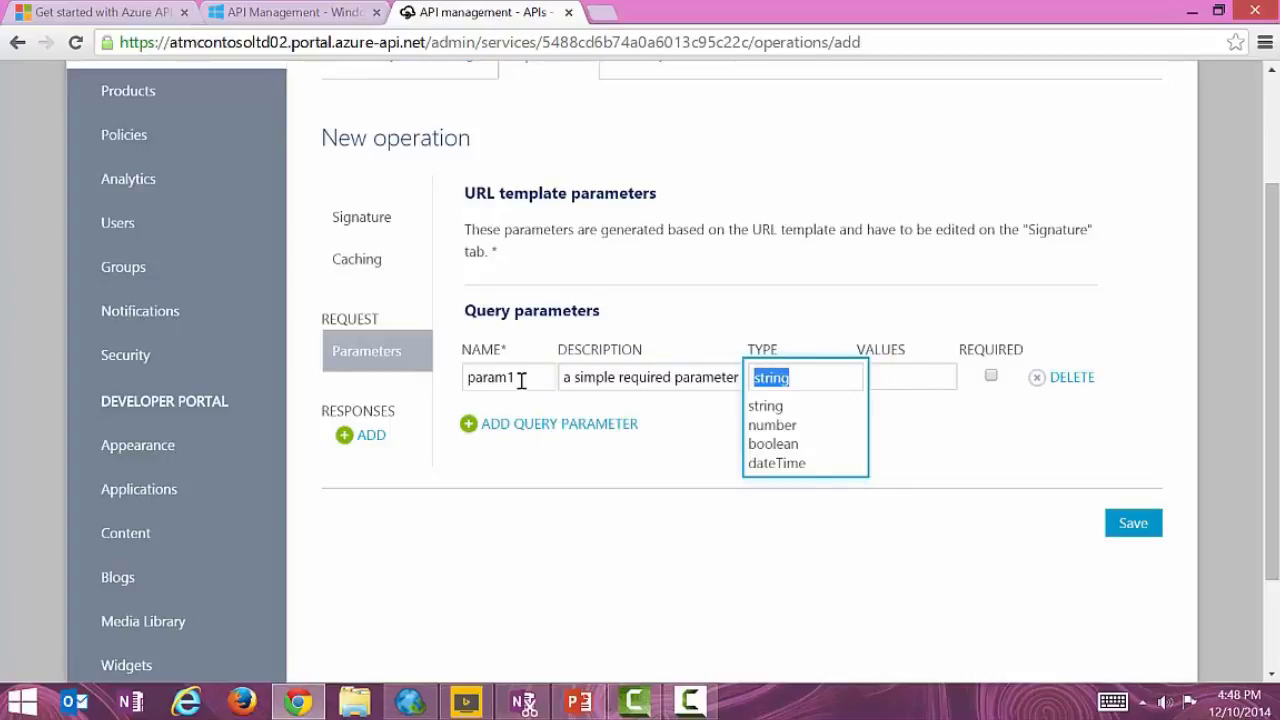
key(Tab)
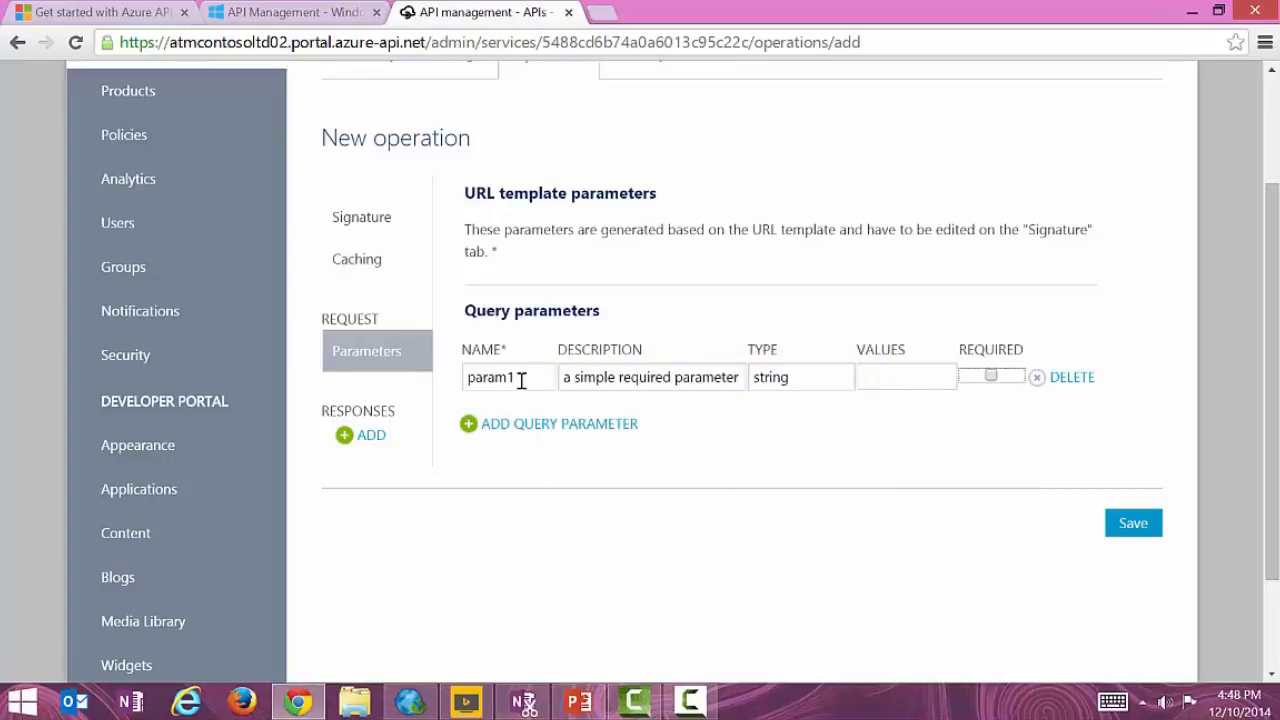
click(990, 376)
click(932, 388)
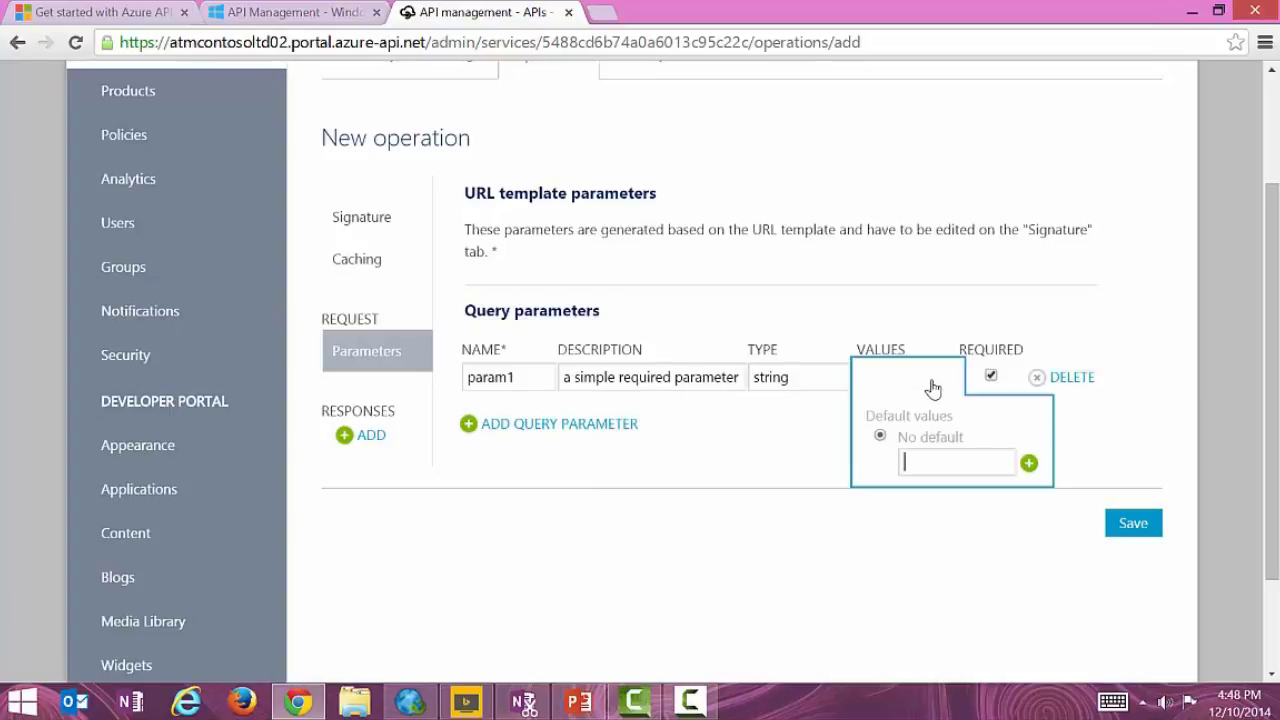
text(sample)
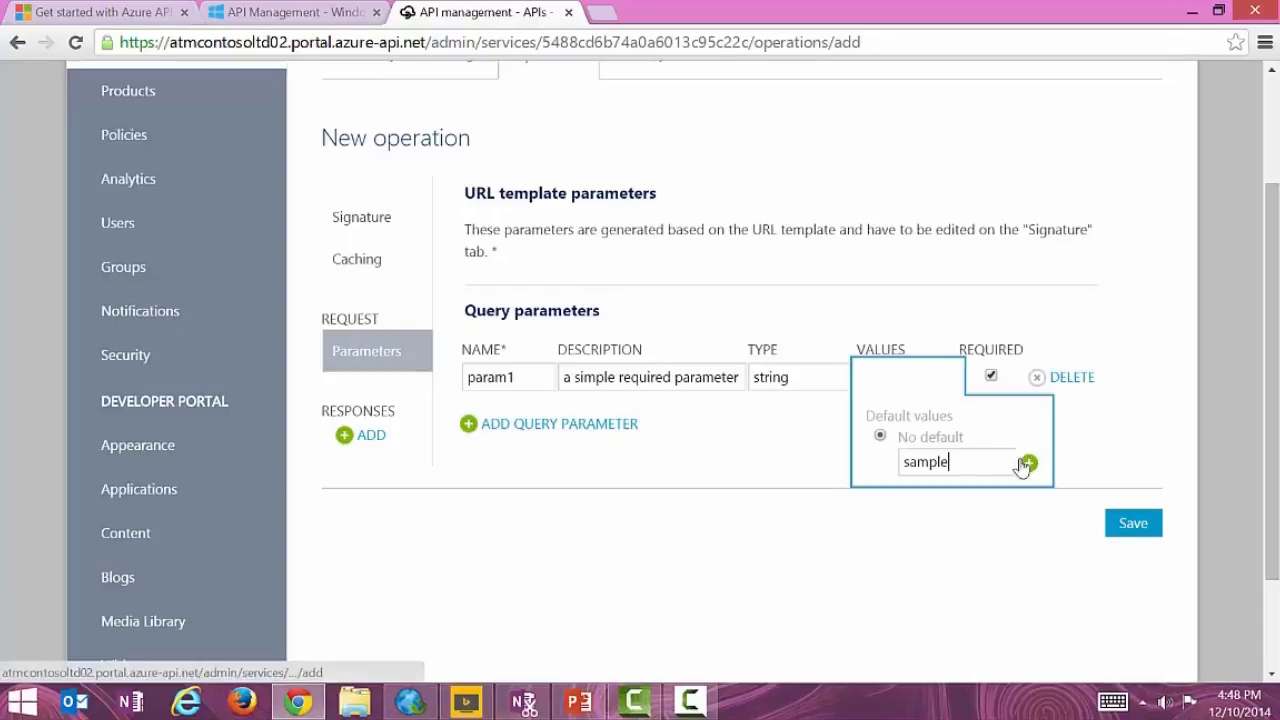
click(1029, 462)
click(880, 460)
click(1088, 440)
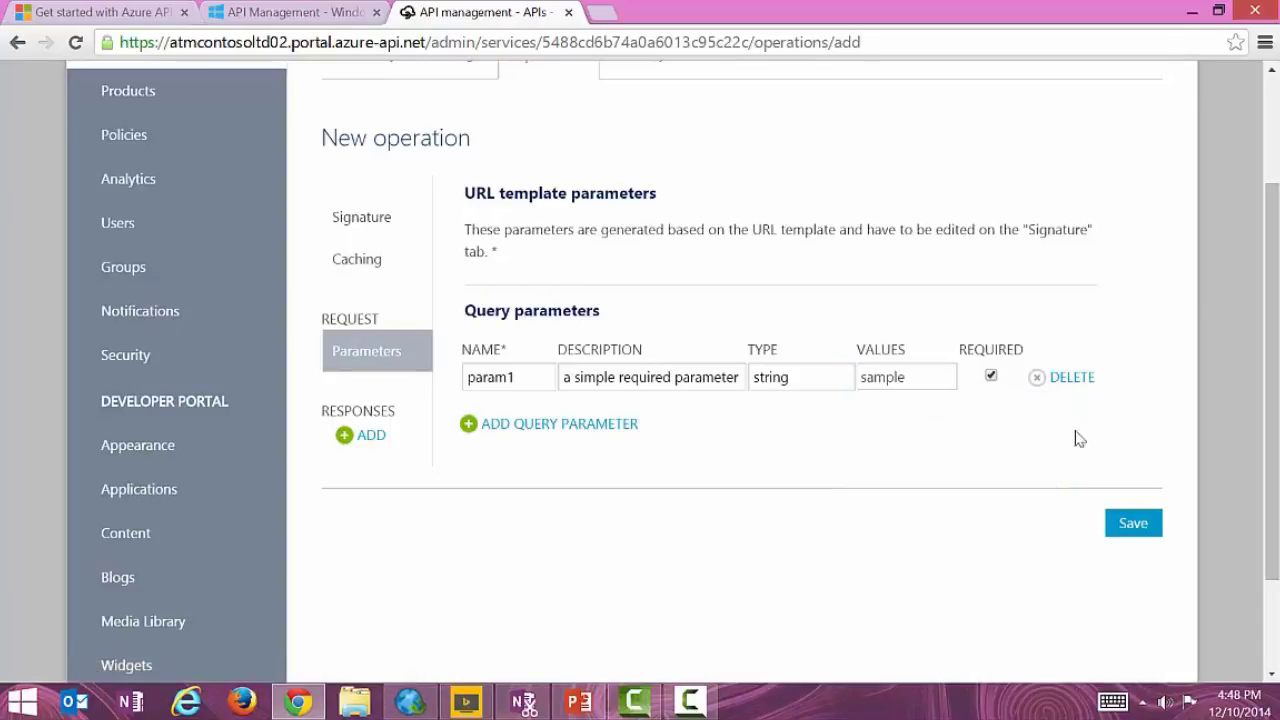
Add optional string query parameter param2 described as another non-required parameter.
click(594, 426)
text(param2)
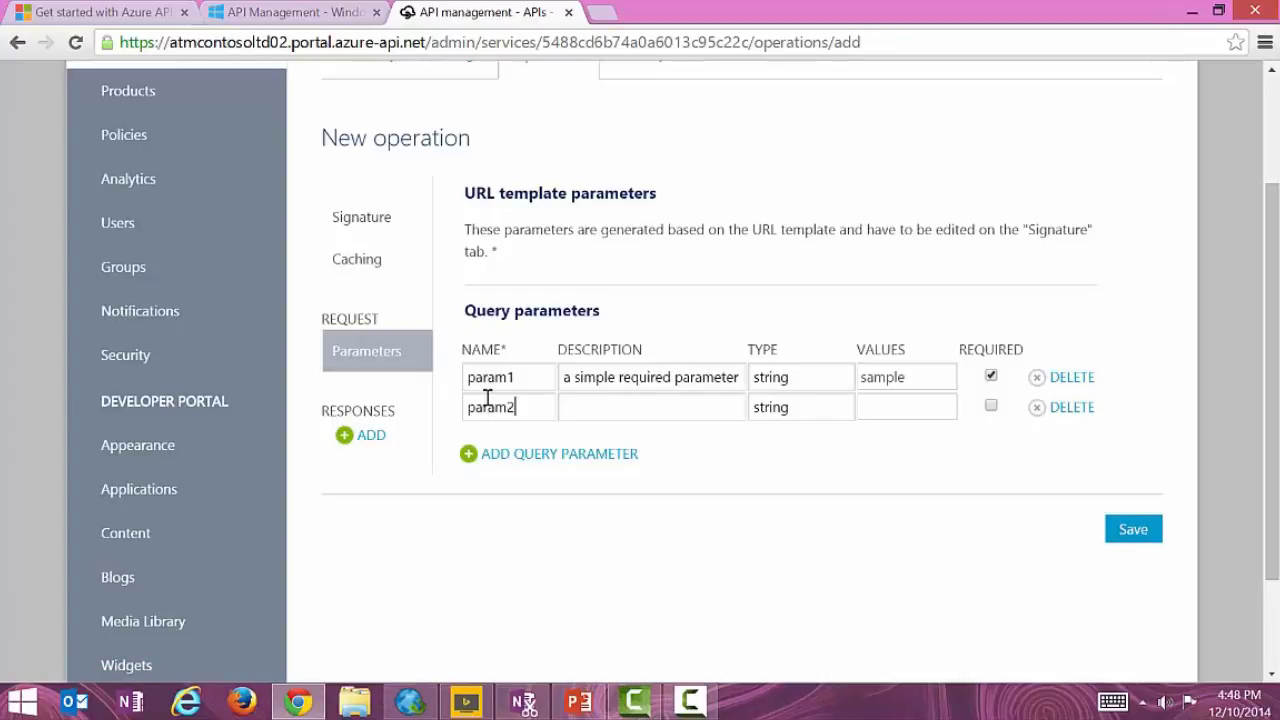
key(Tab)
text(another n)
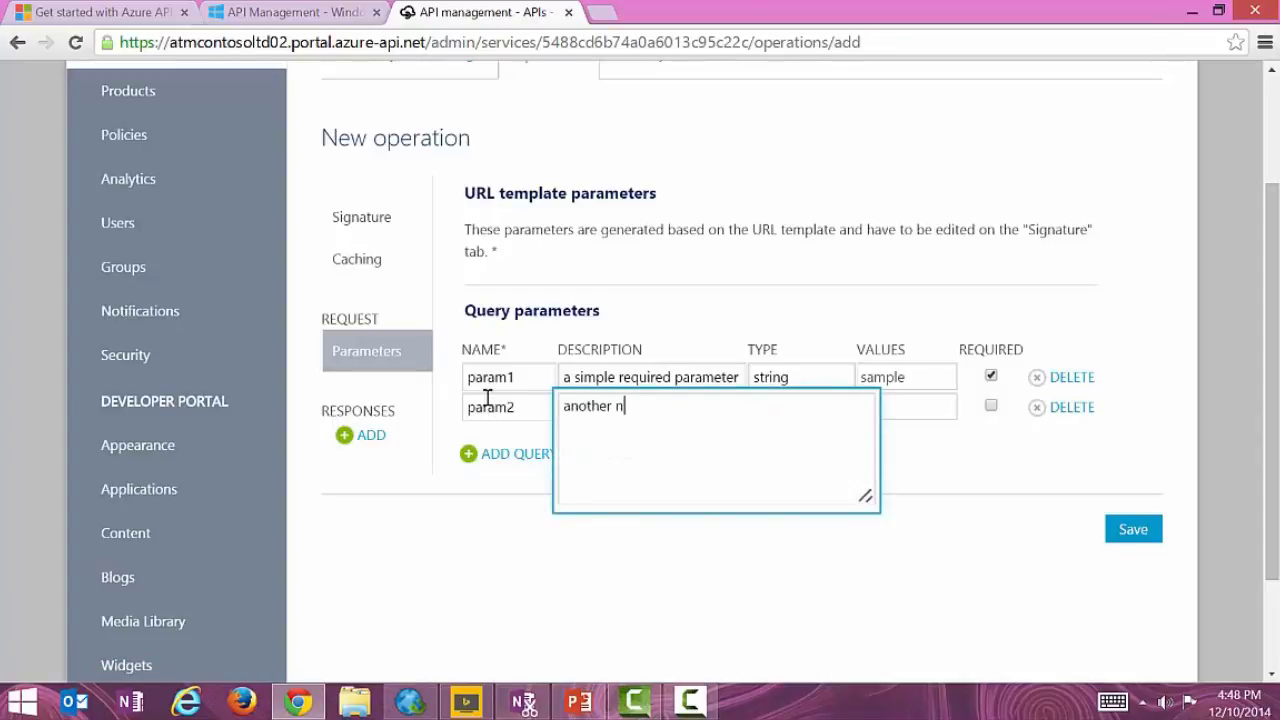
text(on-required parameter)
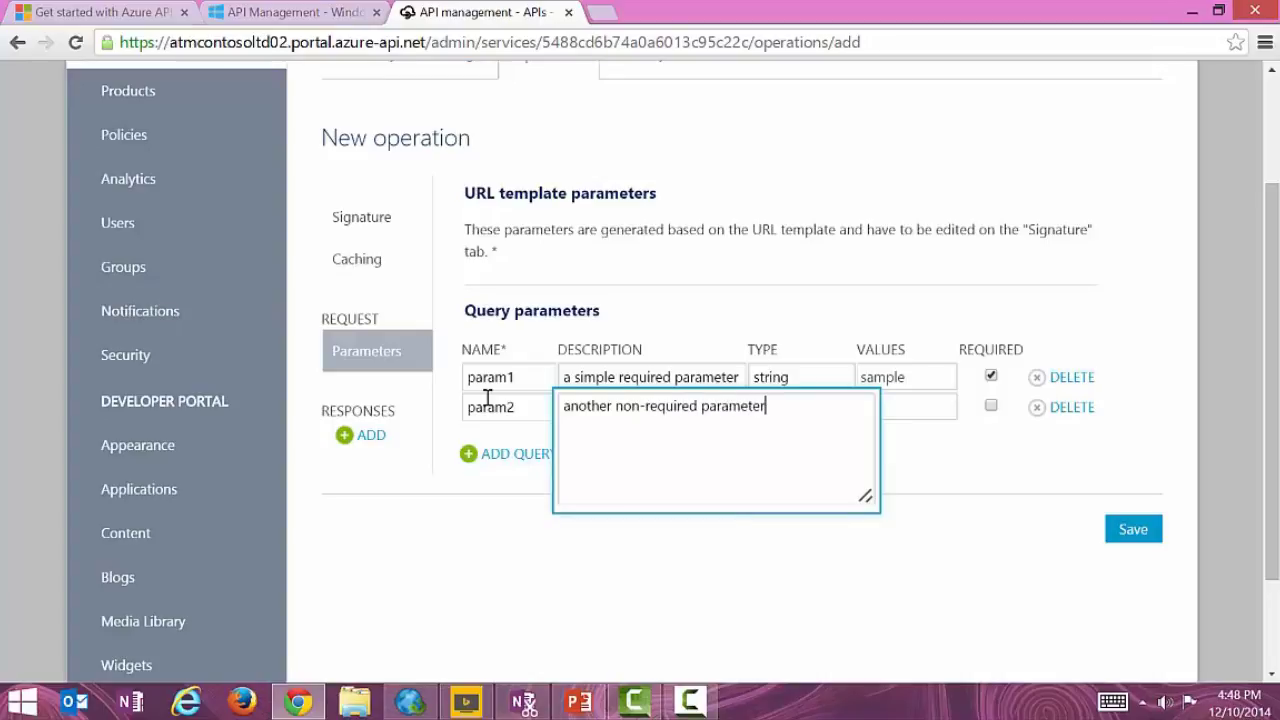
key(Tab)
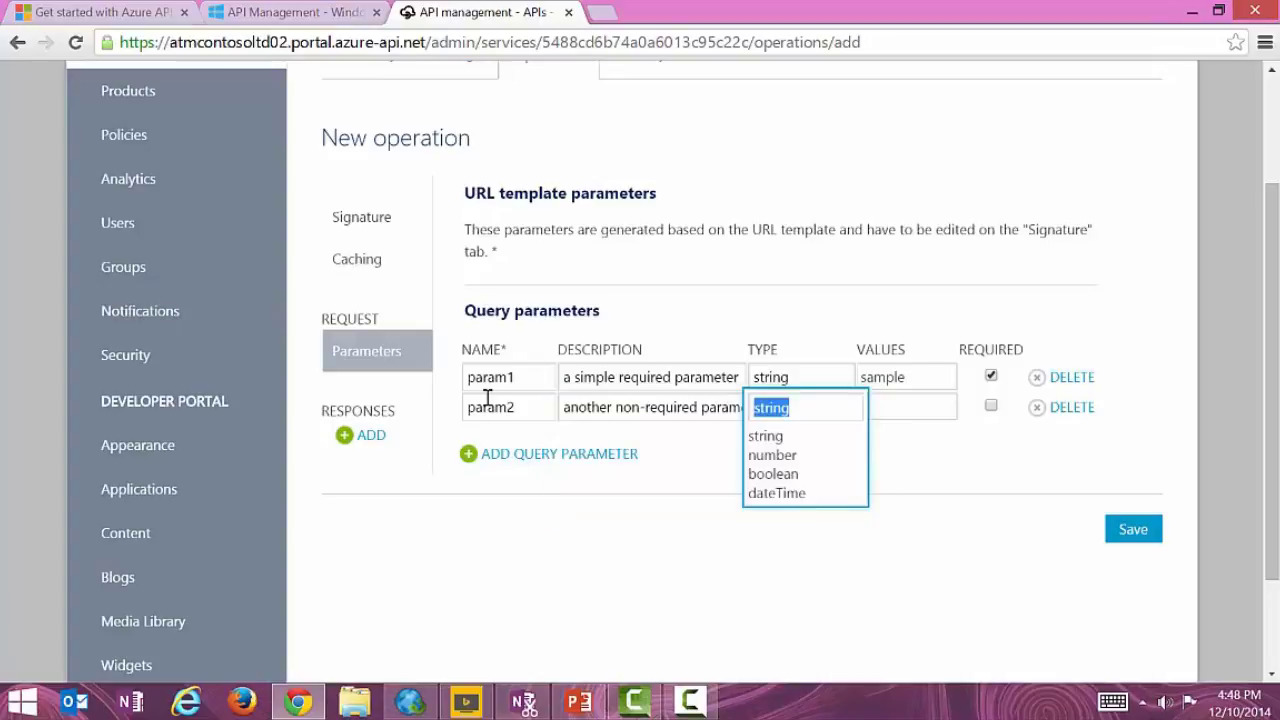
key(Tab)
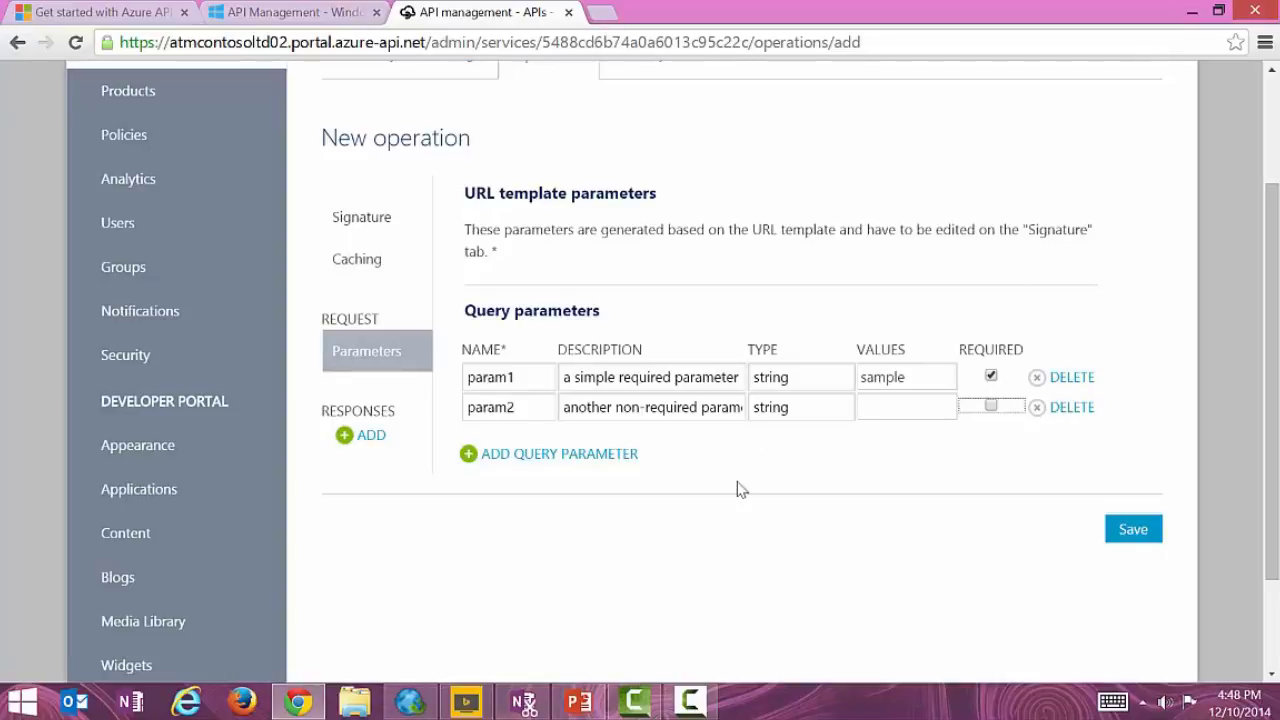
Add a 200 OK response described 'Returned in all cases' and save the GET resource operation.
click(367, 438)
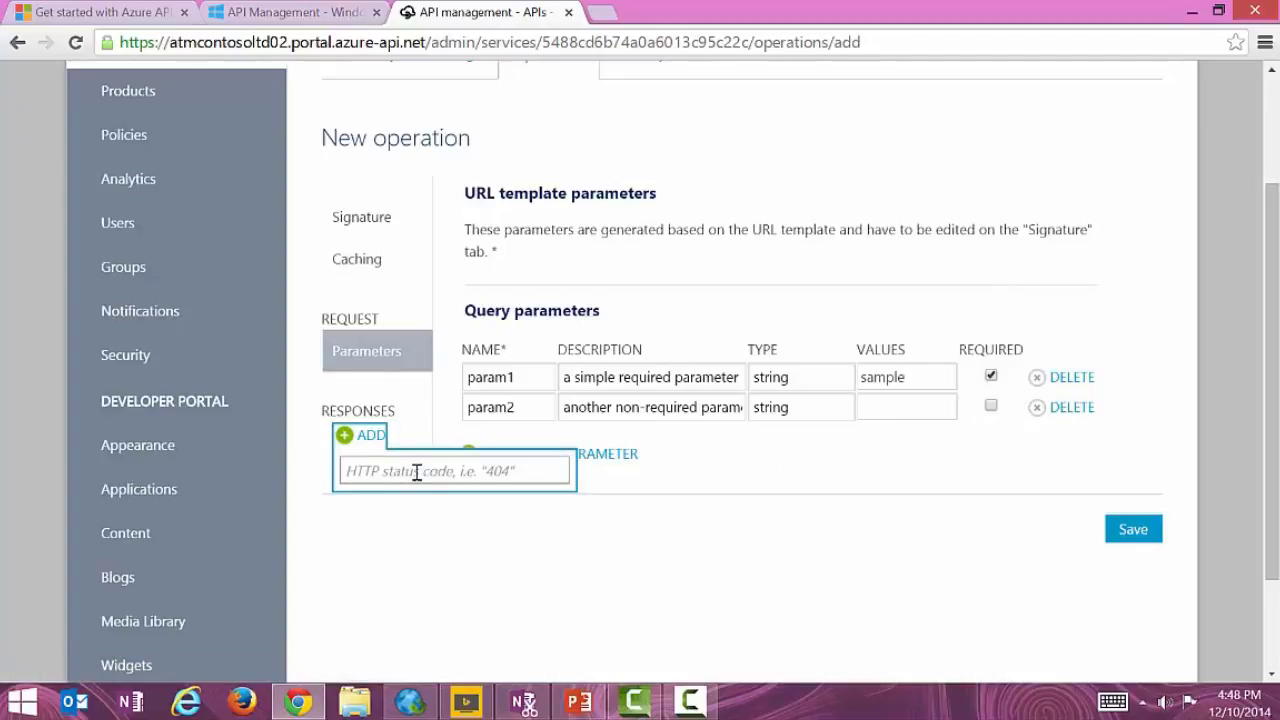
text(20)
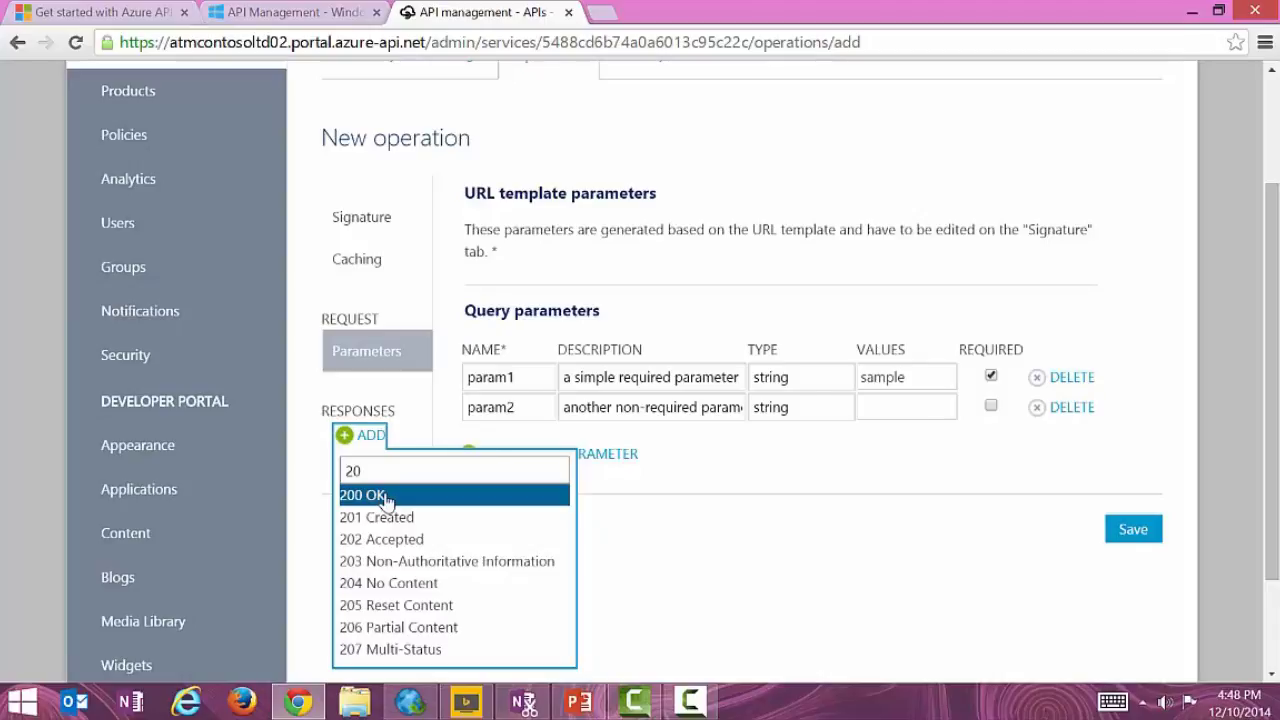
click(386, 497)
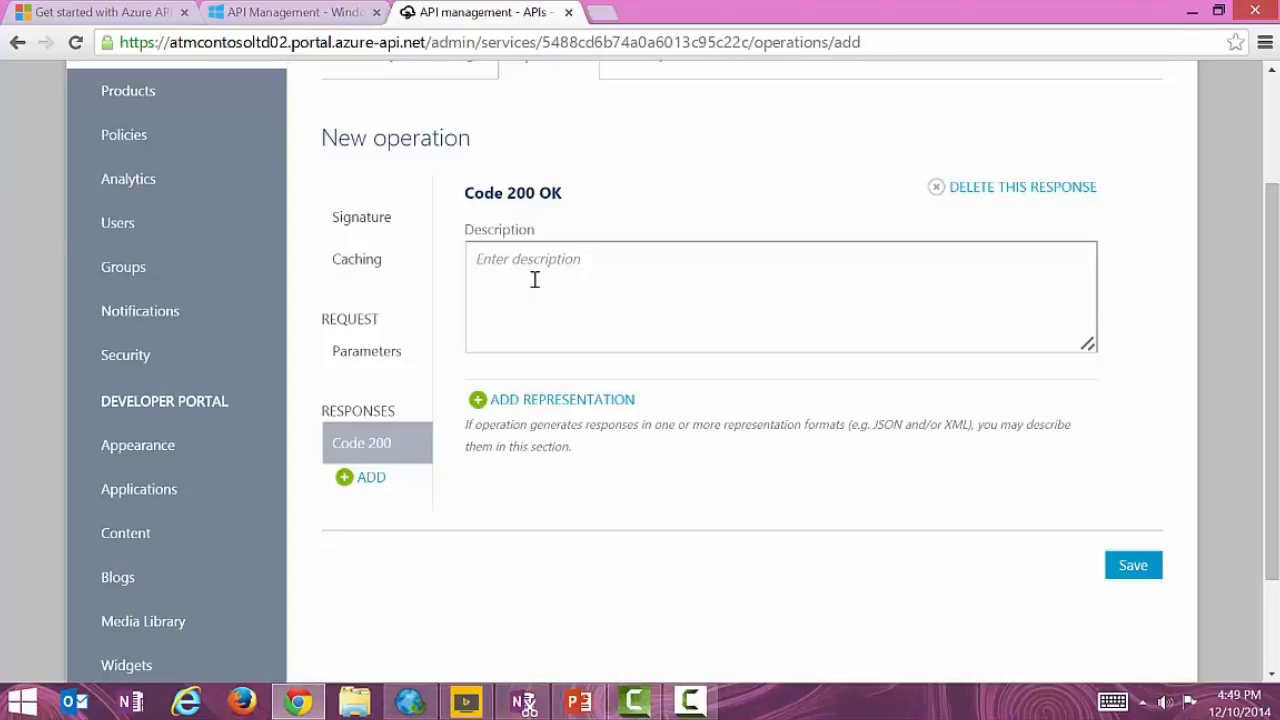
text(Return)
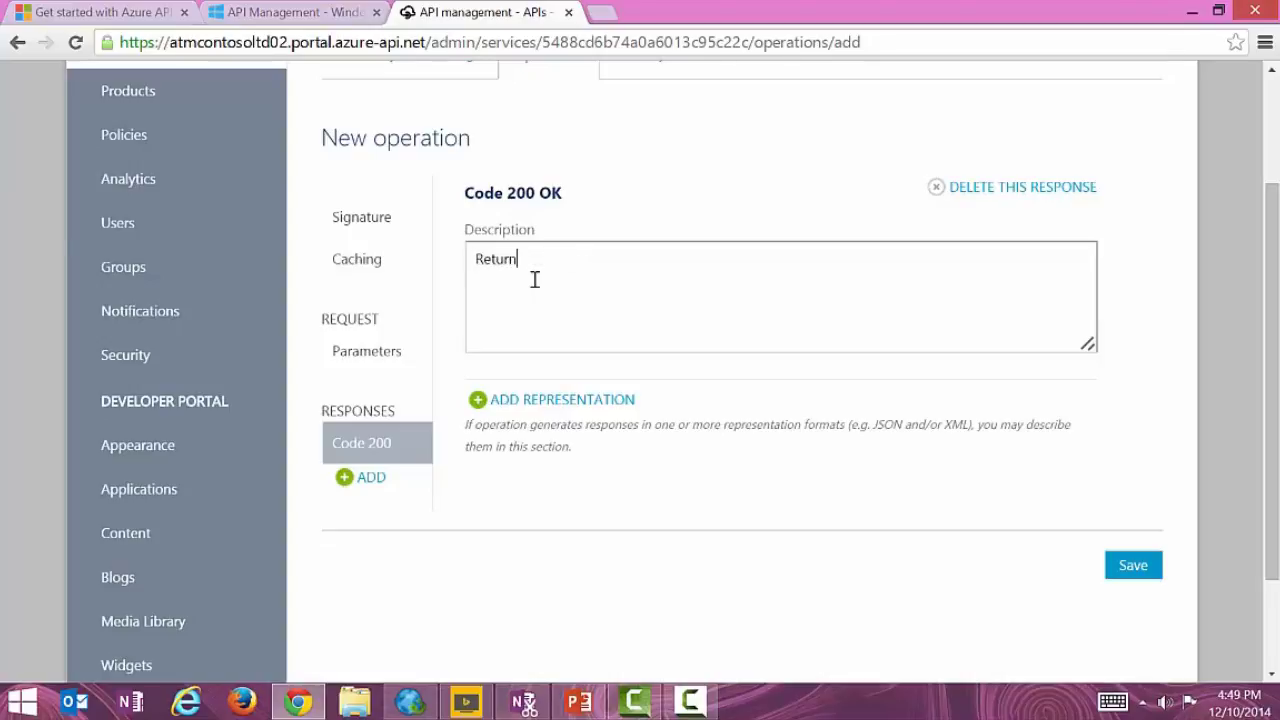
text(ed in all cases)
click(1136, 576)
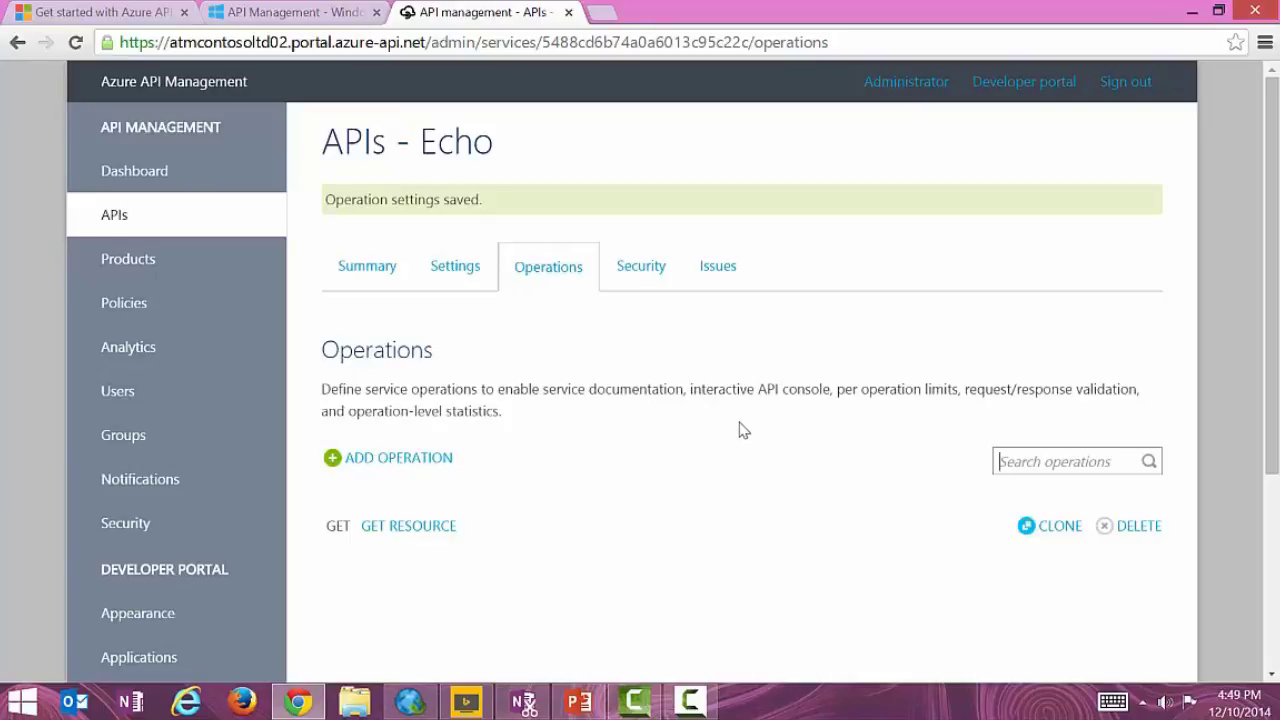
Go to the Products page, which lists no products yet.
scroll(743, 430, down, 1)
scroll(743, 430, up, 2)
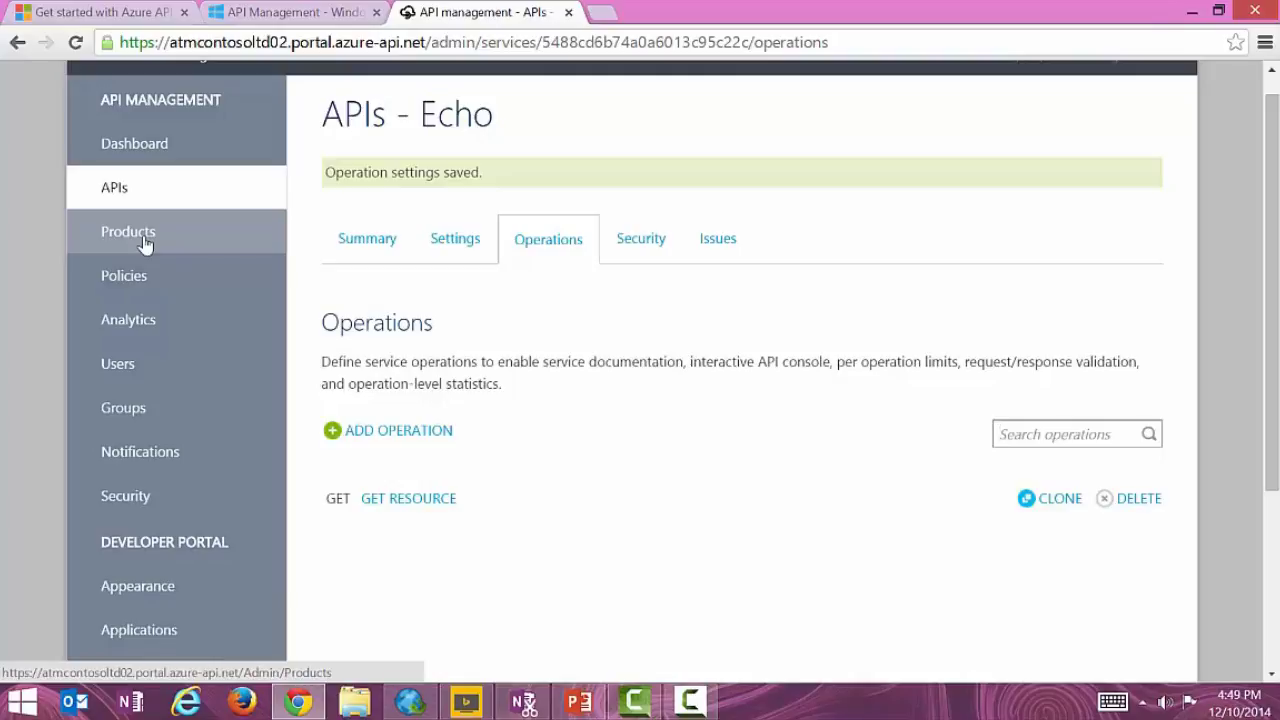
click(143, 244)
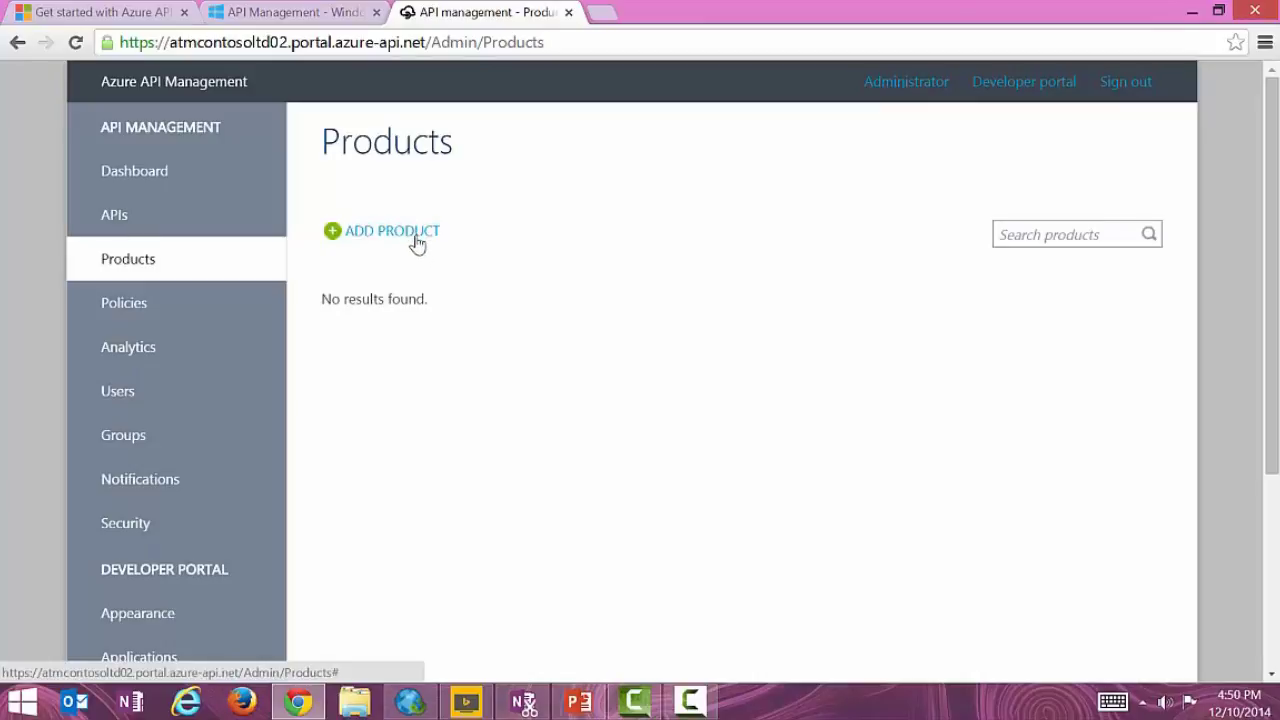
Create product 'Starter', described as developer-focused with calls limited to 5 or less per minute.
click(417, 244)
click(552, 193)
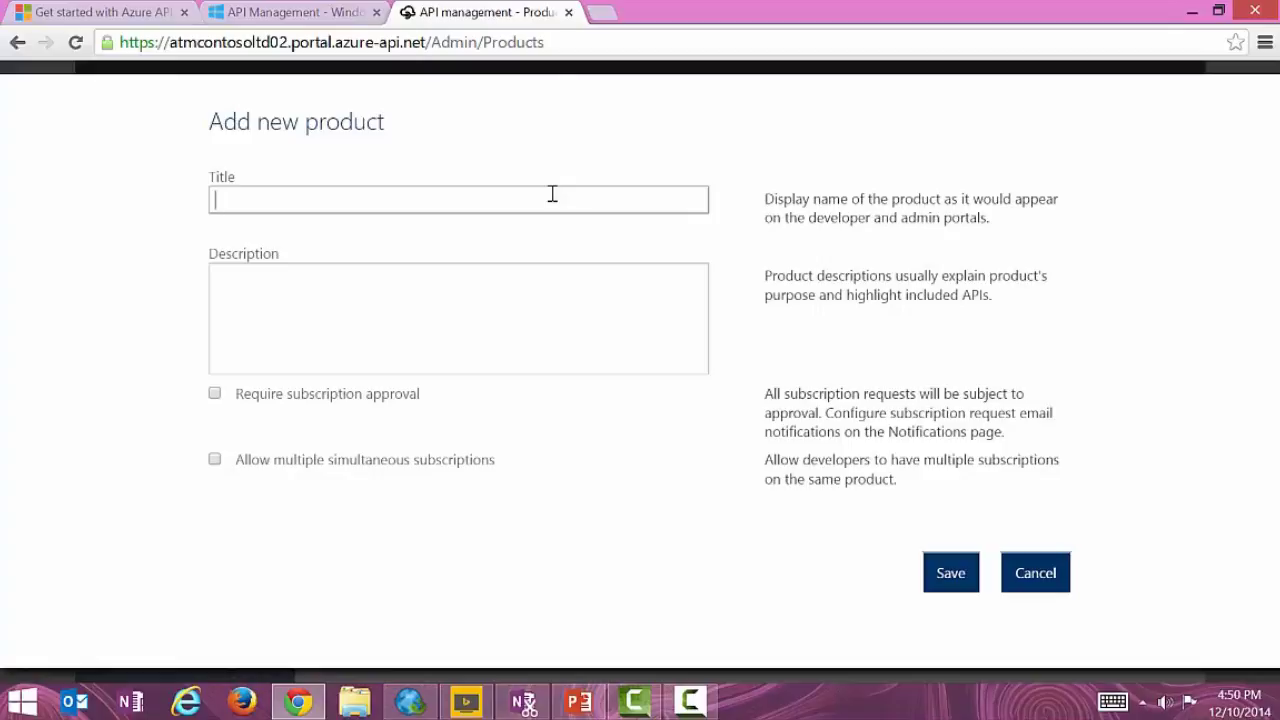
text(S)
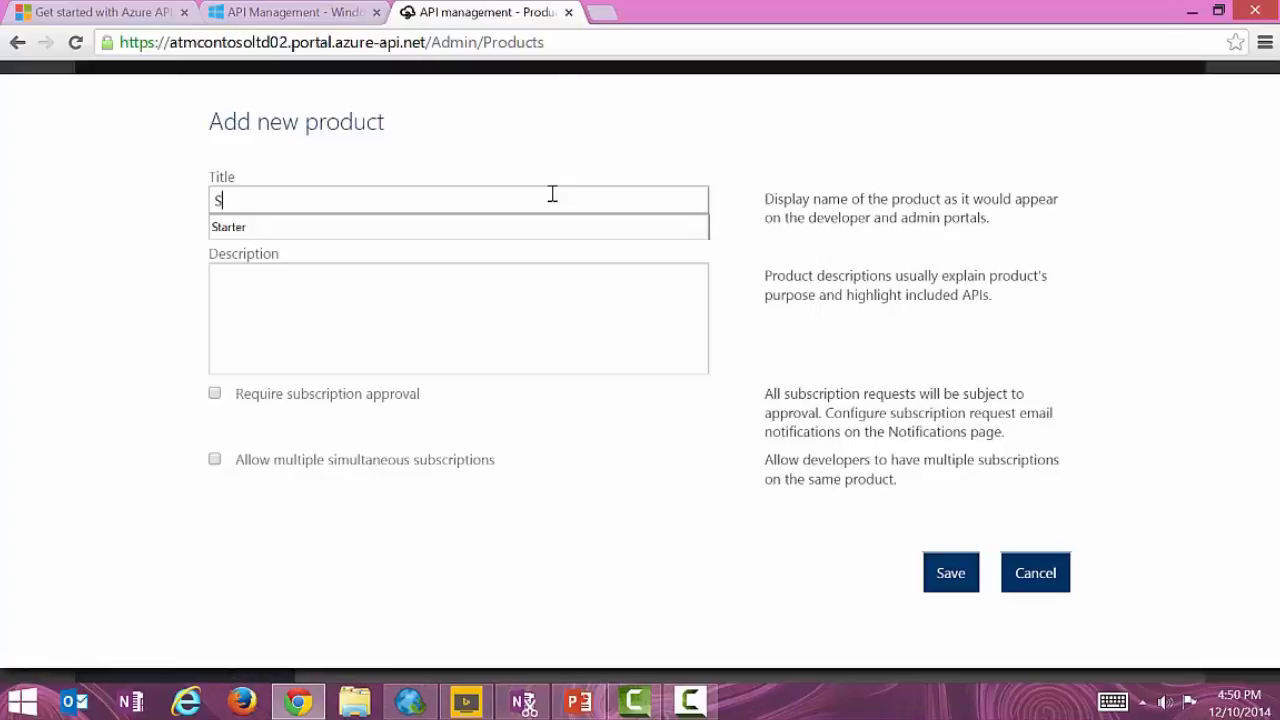
text(tarter)
key(Tab)
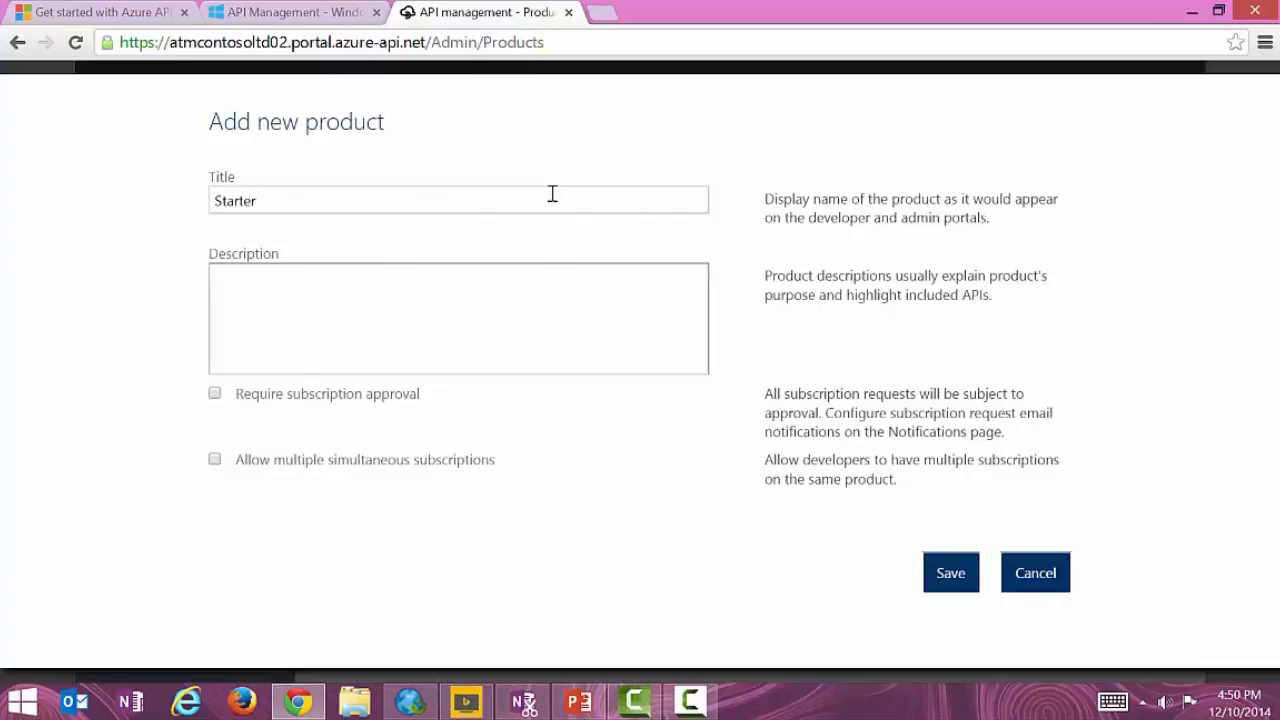
text(A developer focused subscripti)
key(BackSpace)
key(BackSpace)
key(BackSpace)
key(BackSpace)
key(BackSpace)
key(BackSpace)
key(BackSpace)
key(BackSpace)
key(BackSpace)
key(BackSpace)
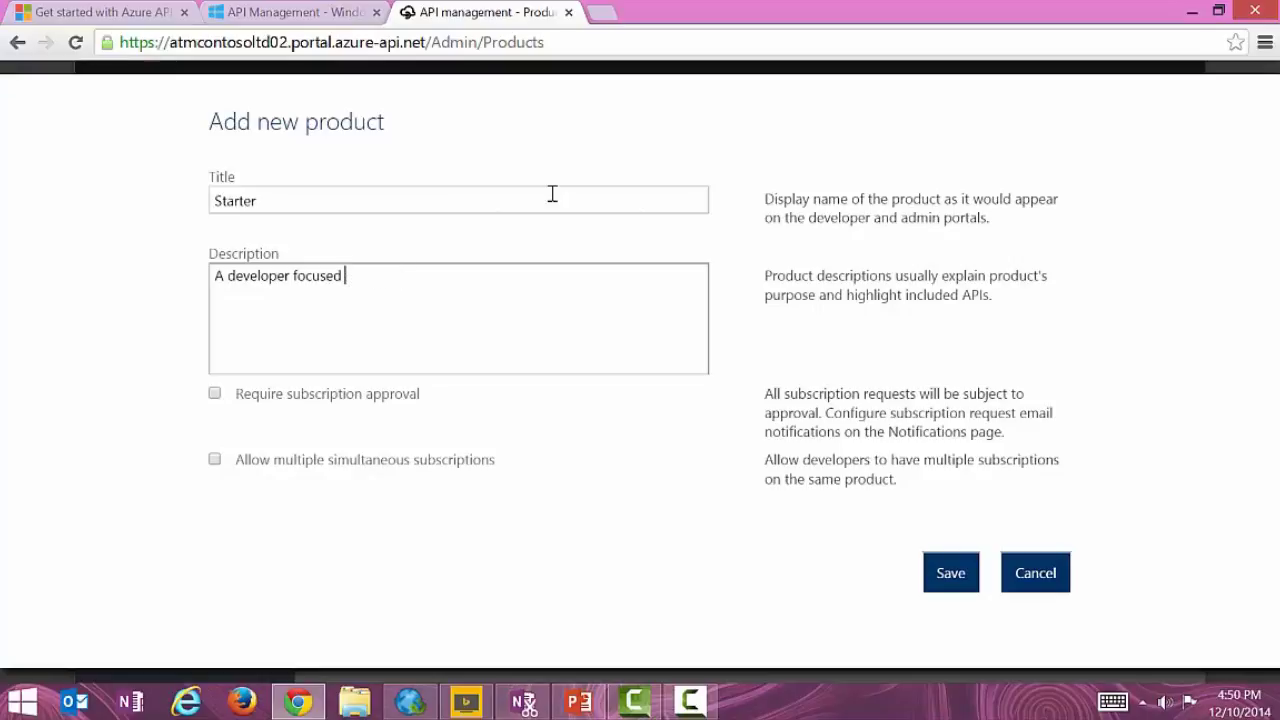
text(product where calls are limited to )
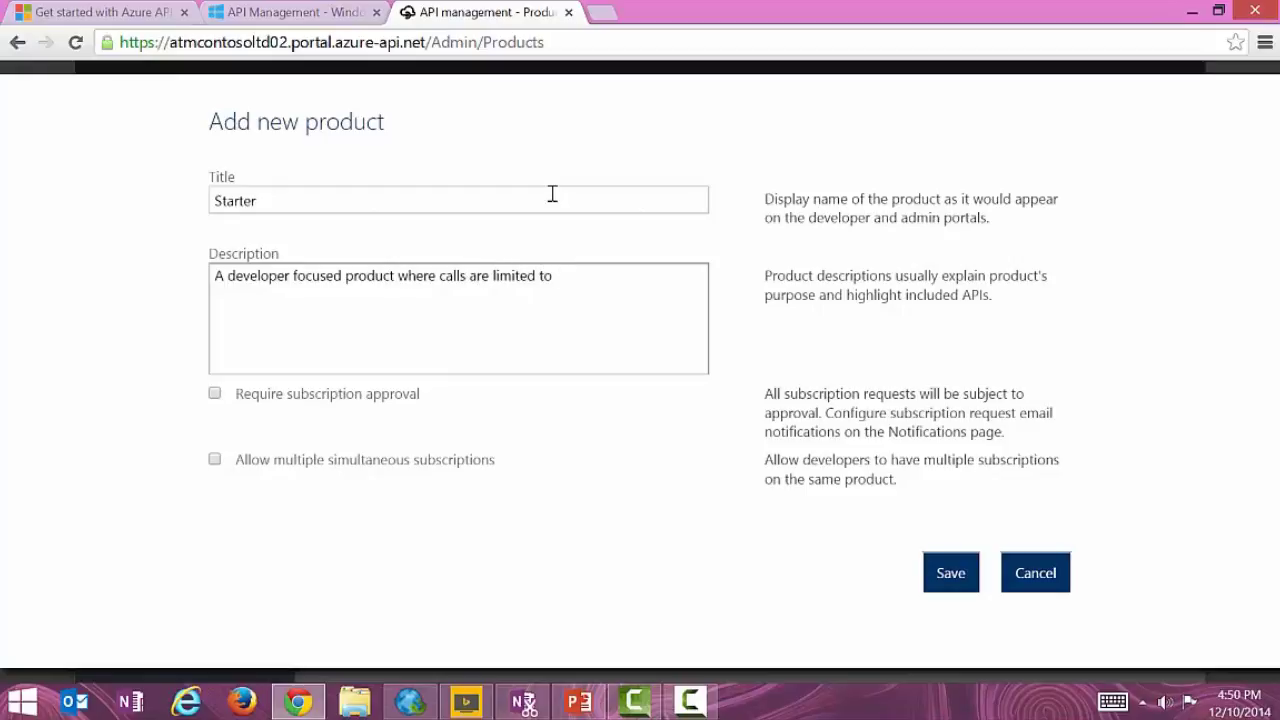
text(5 times or less / minute)
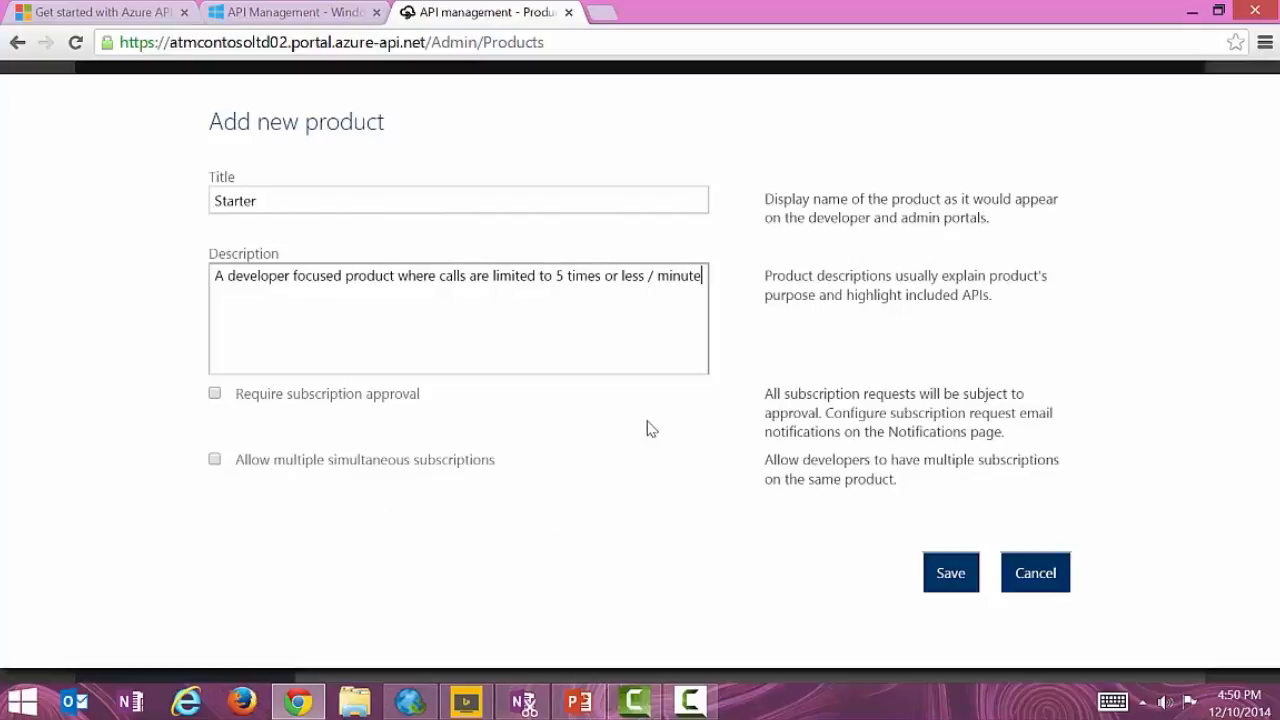
click(960, 583)
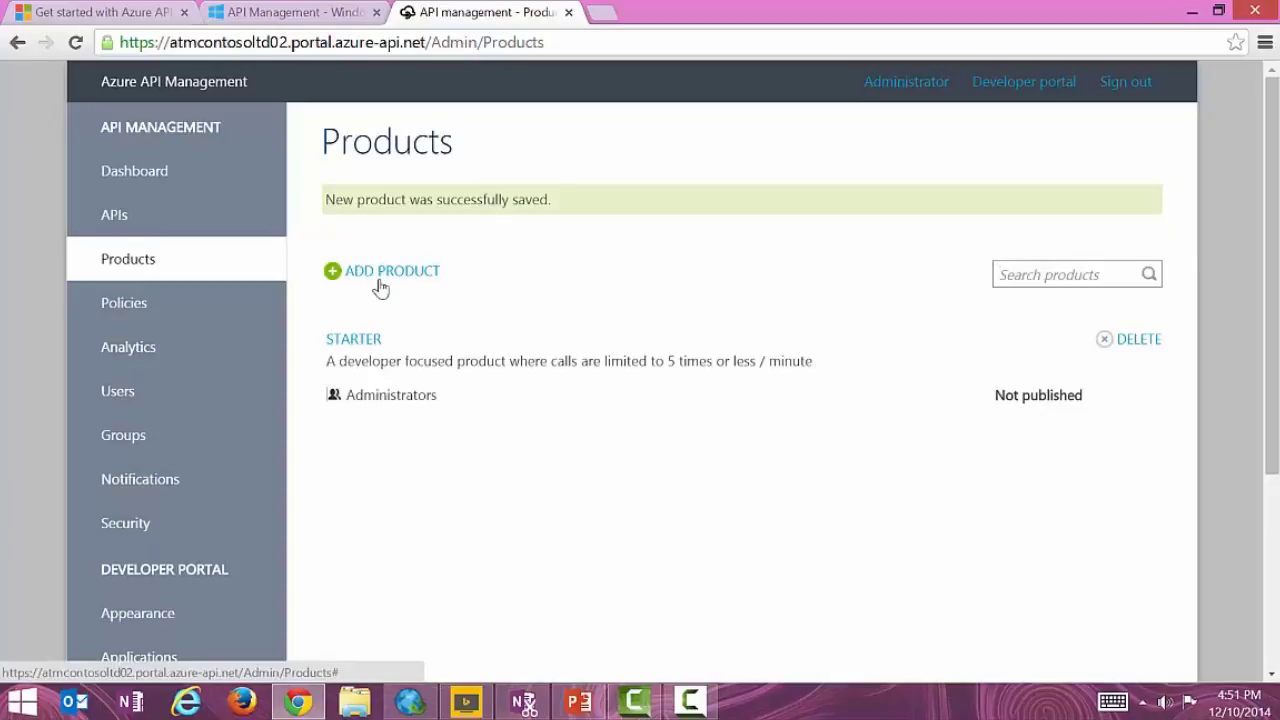
Try publishing Starter, dismiss the no-API error, and open the Add APIs dialog.
click(358, 343)
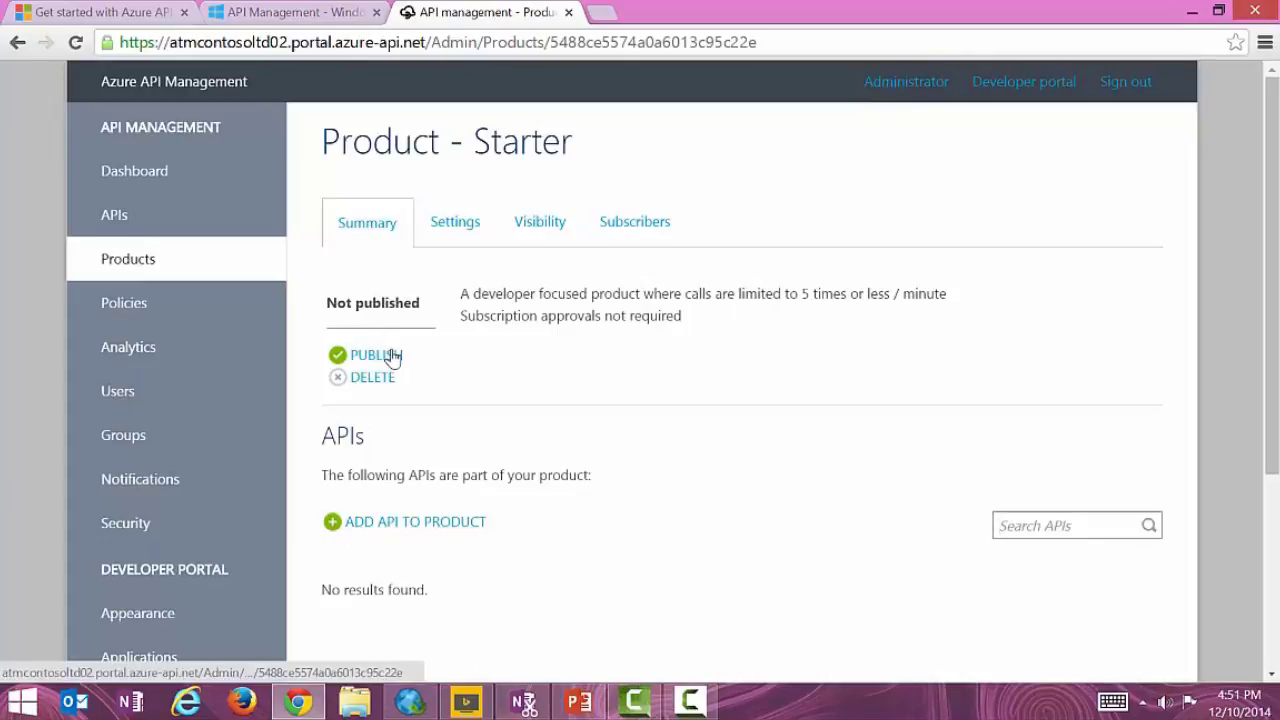
click(392, 360)
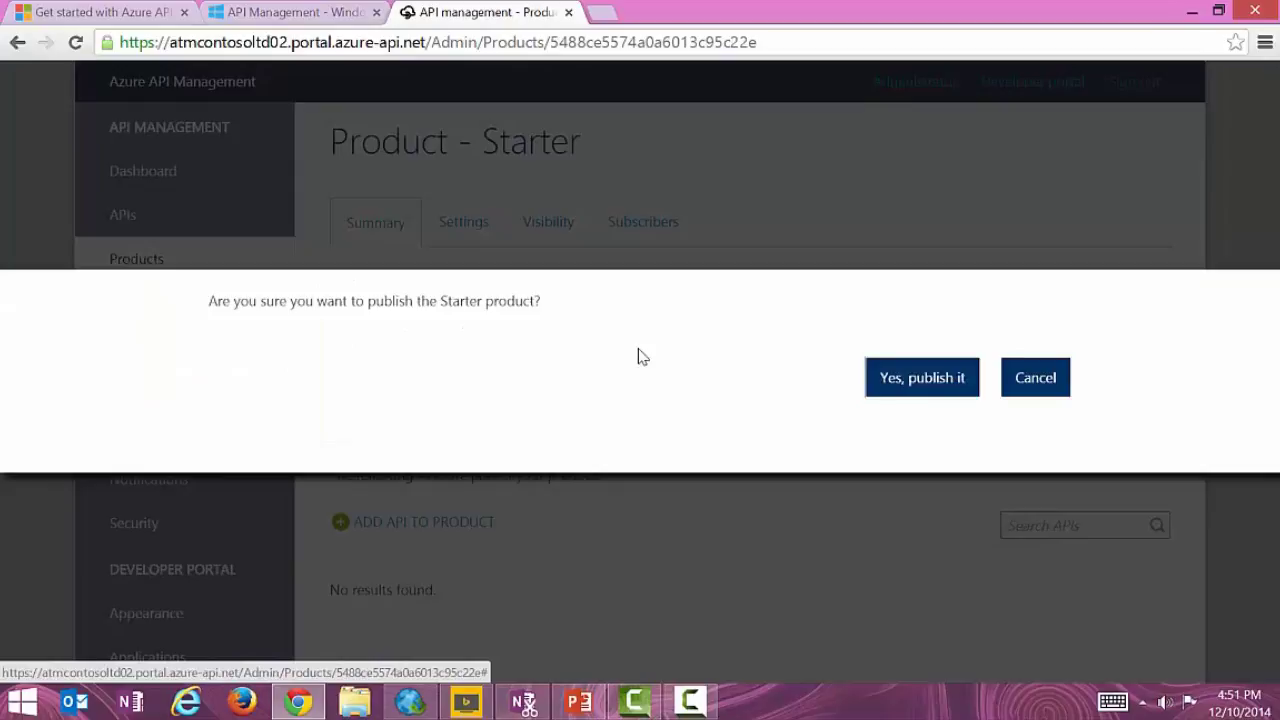
click(889, 381)
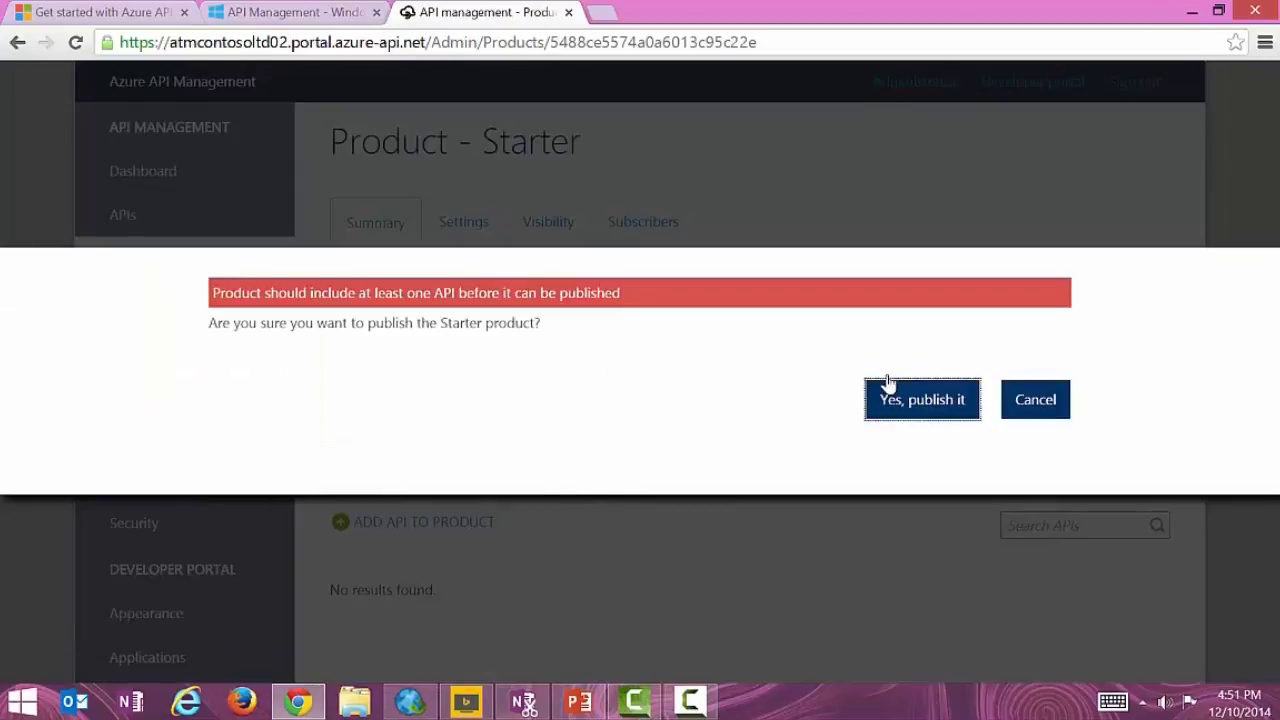
click(1027, 407)
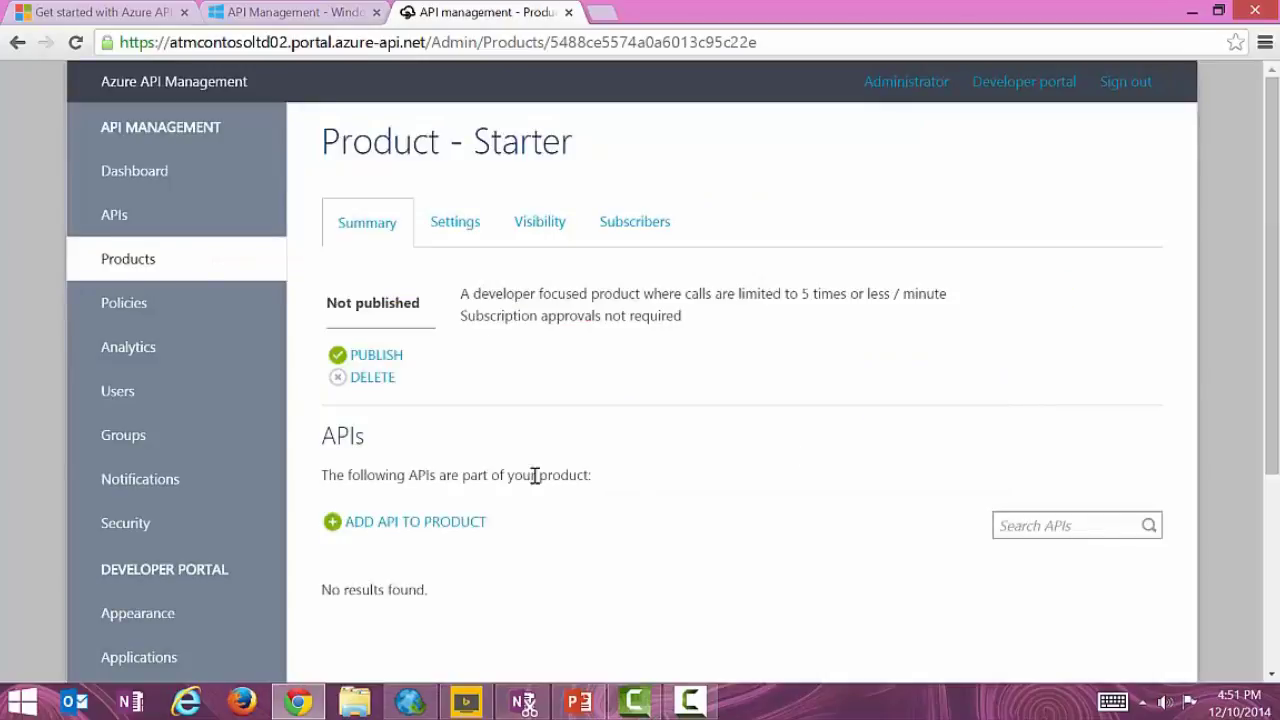
click(462, 522)
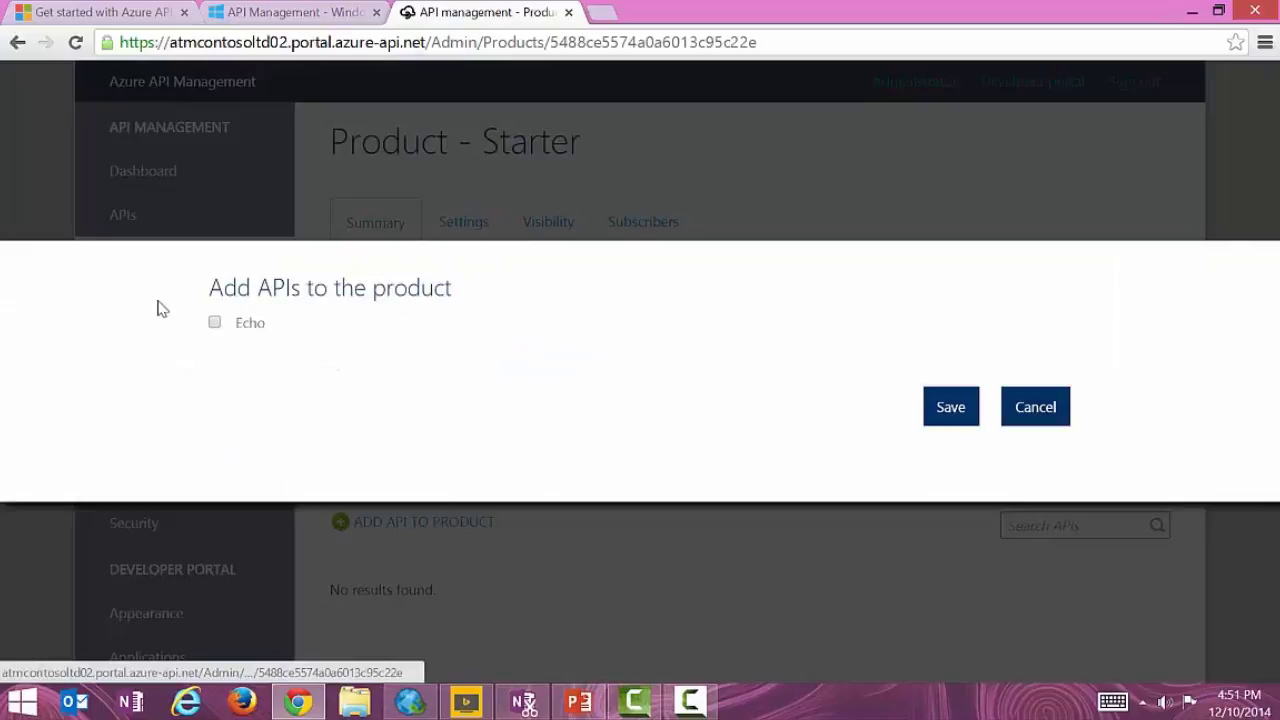
Add the Echo API to the Starter product and save.
click(216, 323)
click(963, 423)
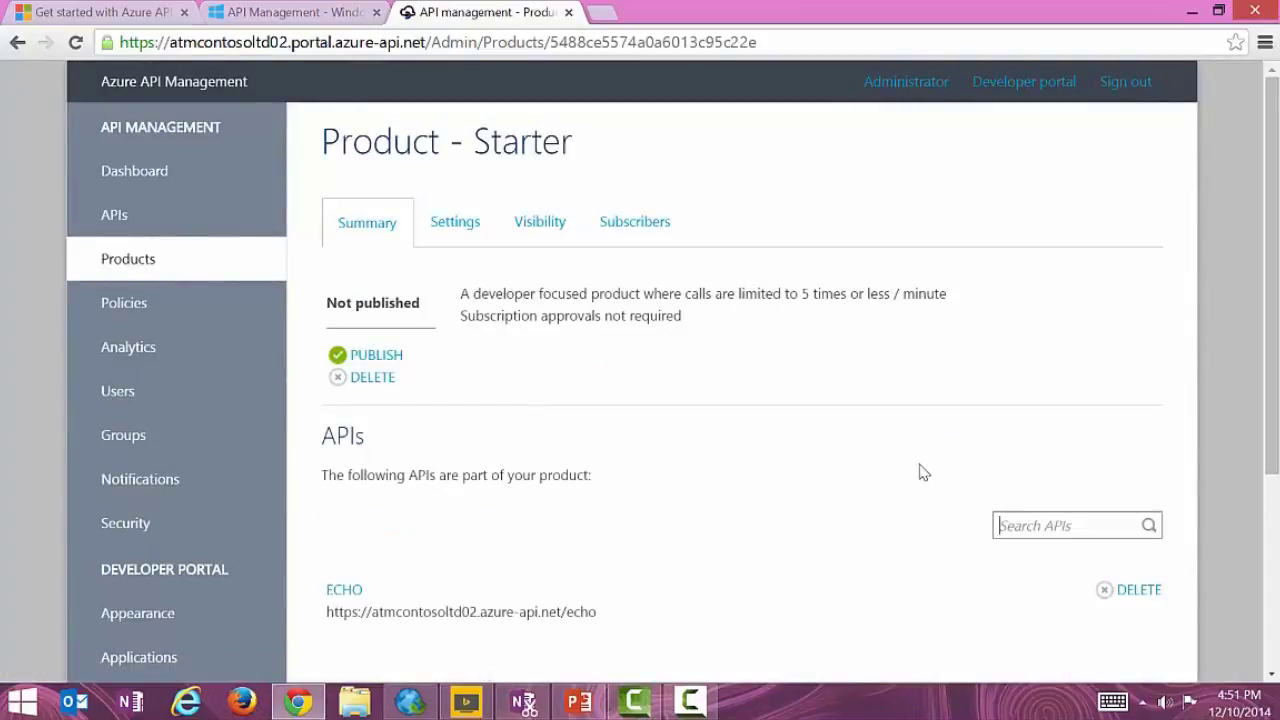
scroll(875, 413, down, 2)
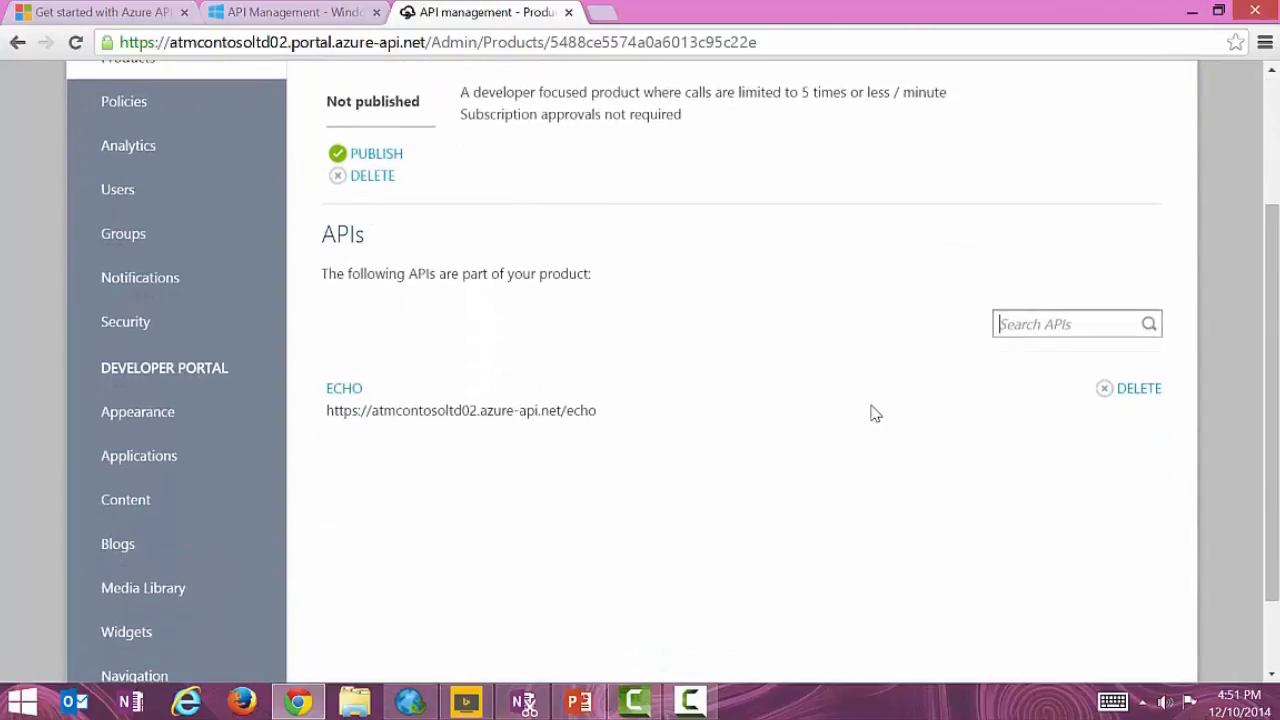
scroll(875, 413, up, 2)
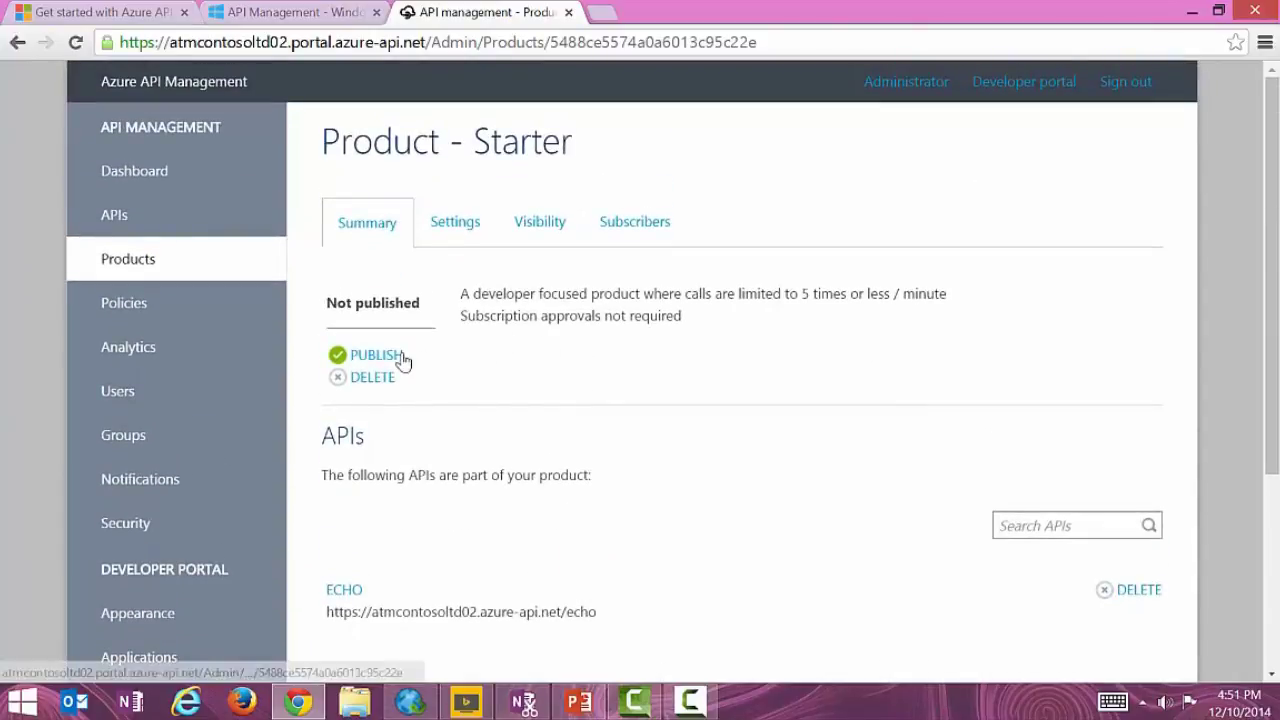
Publish the Starter product, check its subscribers, and go to the Policies page.
click(400, 356)
click(923, 386)
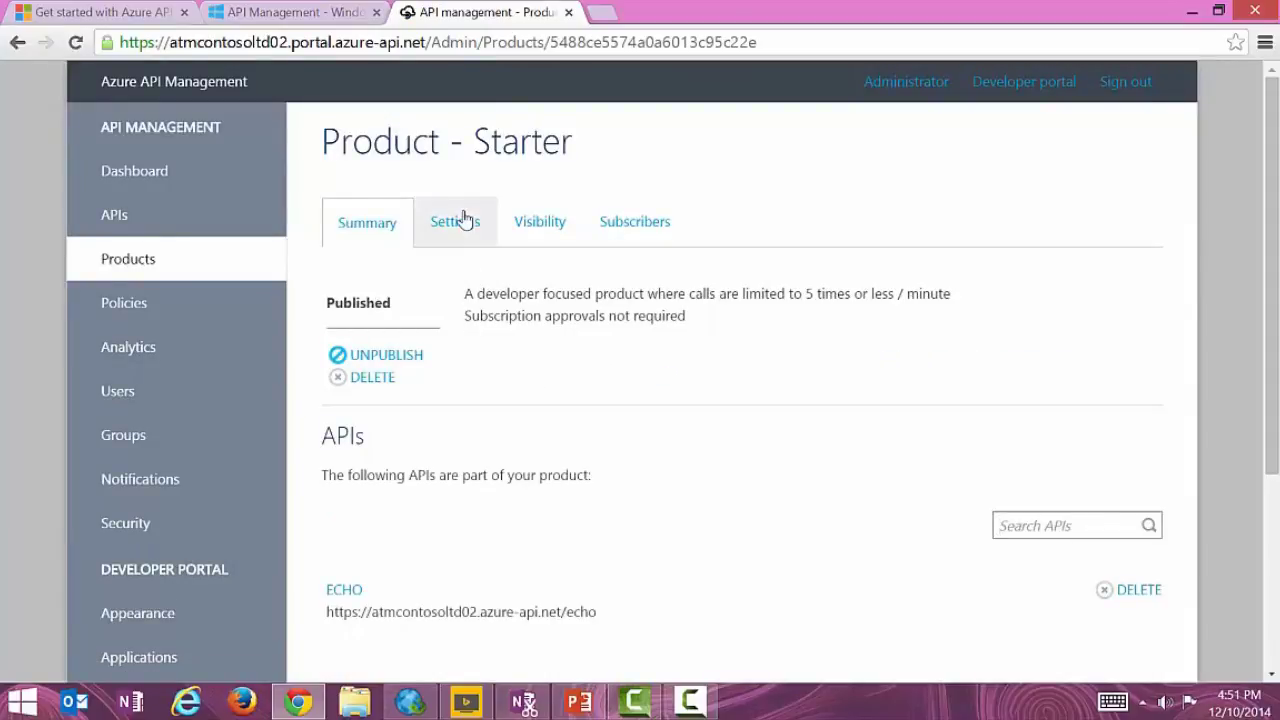
click(656, 233)
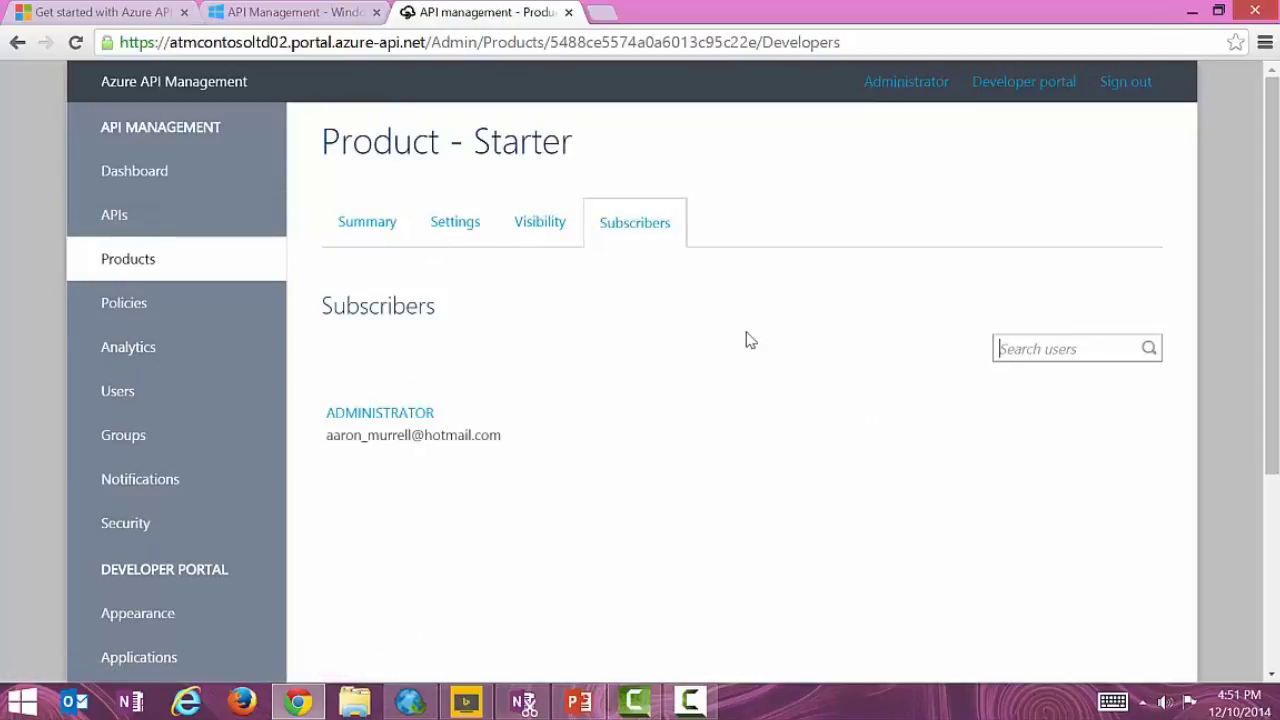
click(145, 307)
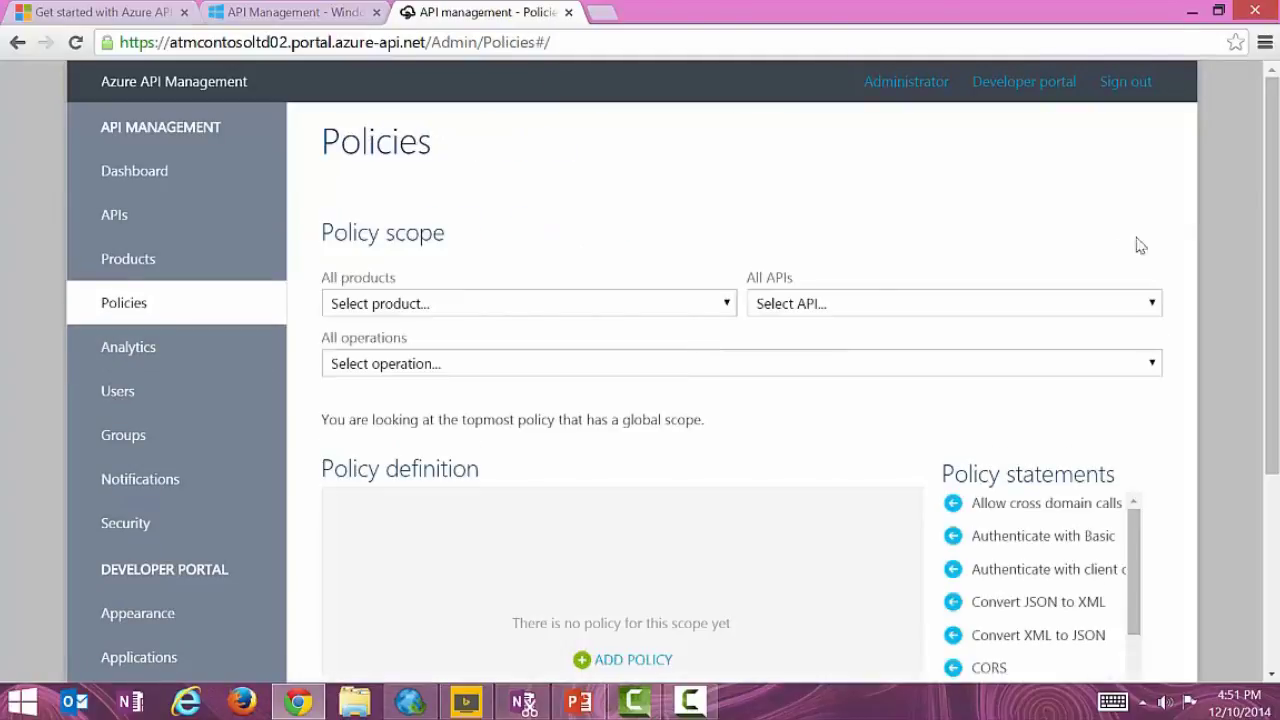
Start a new policy scoped to the Starter product, with the cursor in its inbound section.
drag(1272, 147, 1273, 268)
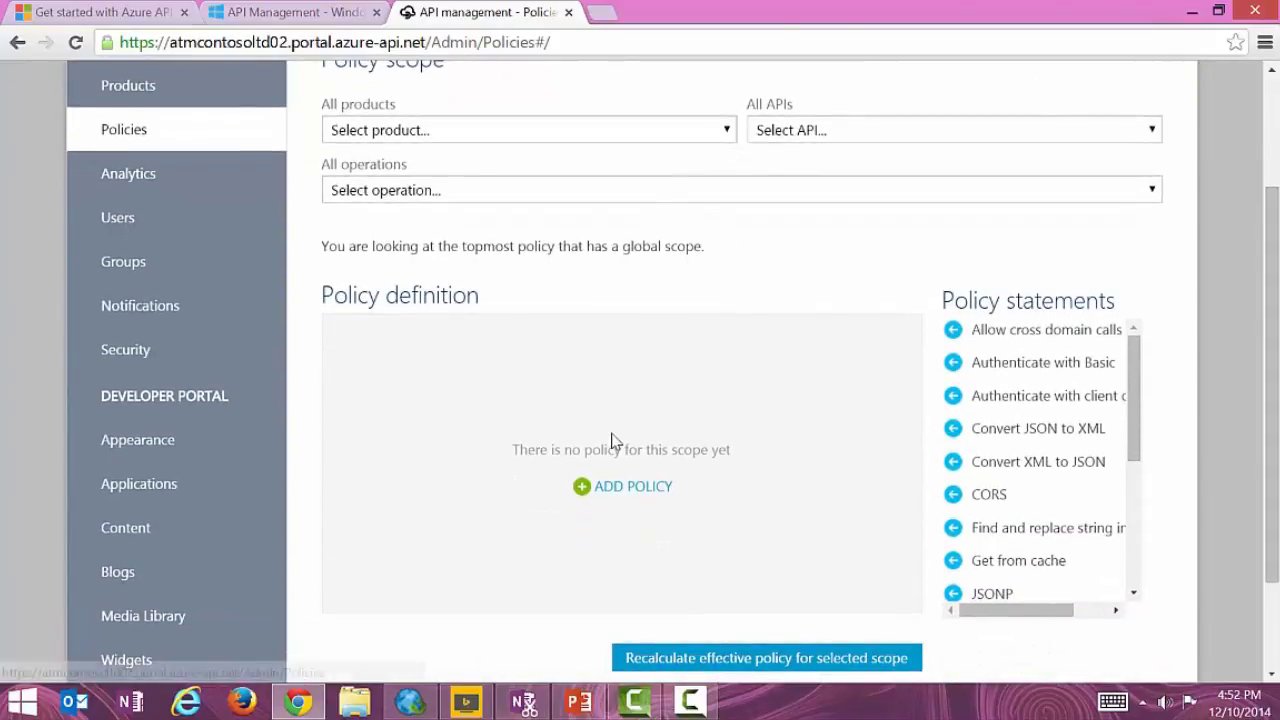
click(617, 487)
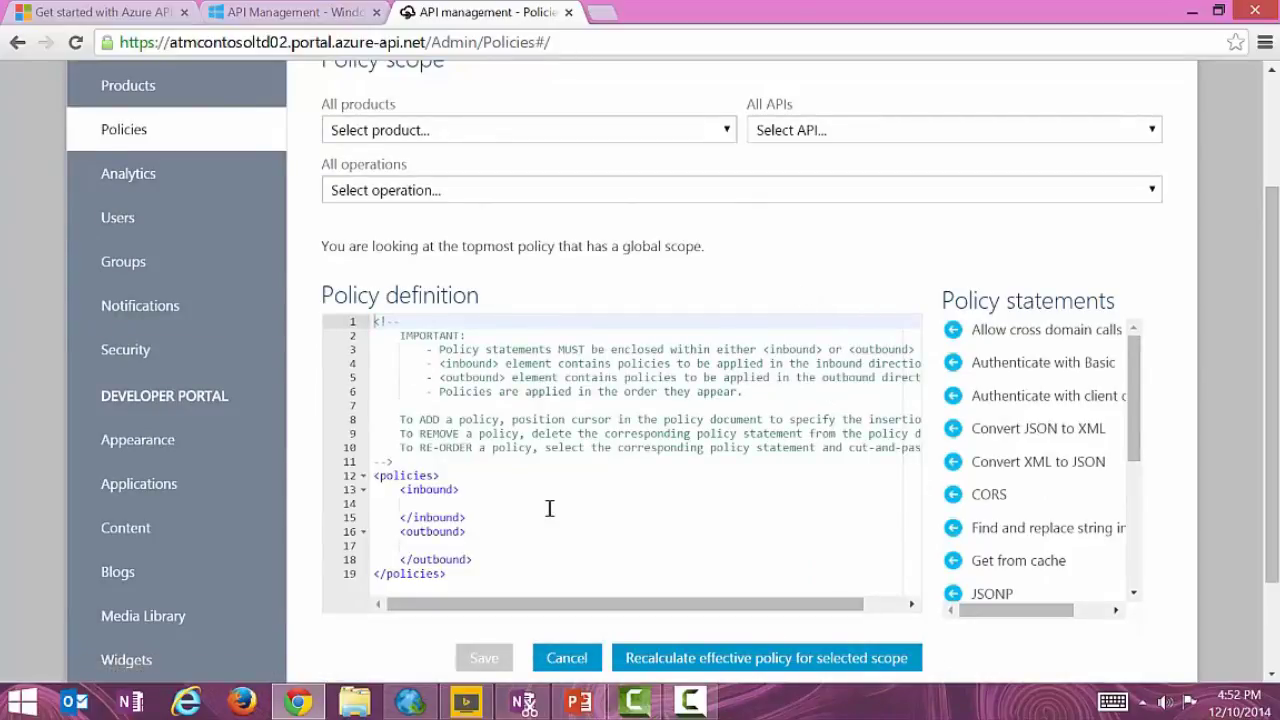
click(503, 506)
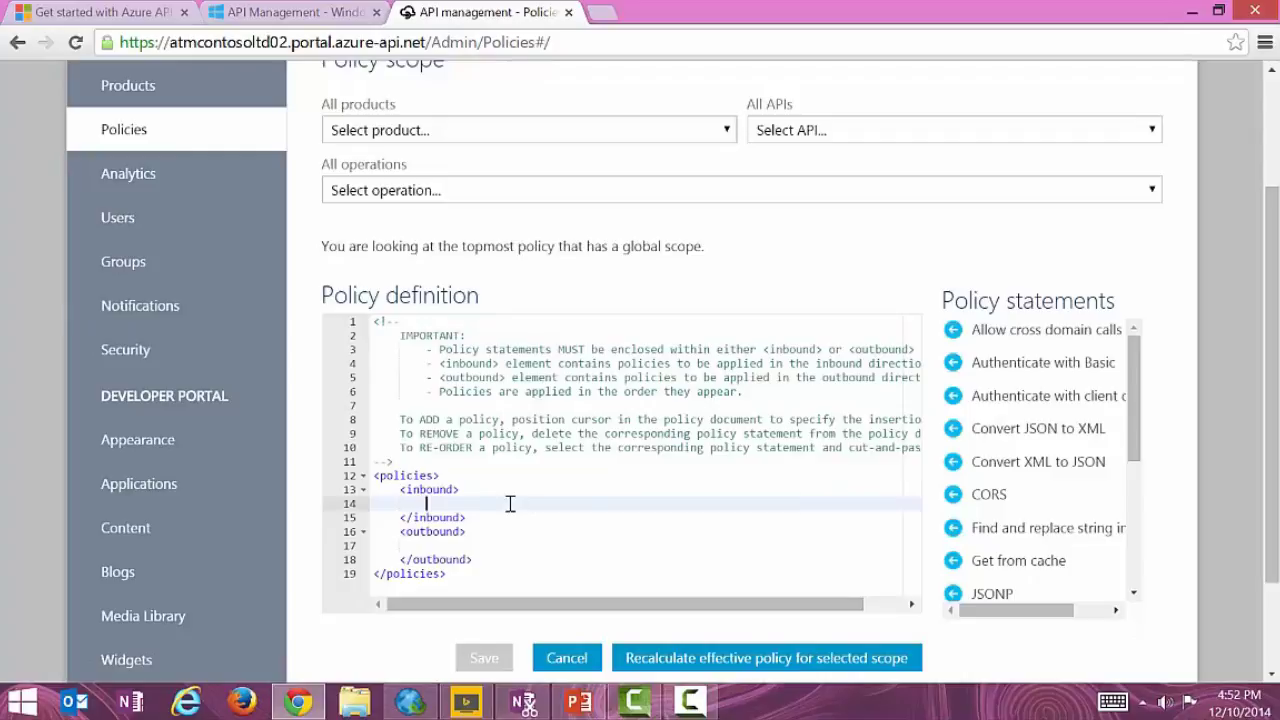
click(730, 133)
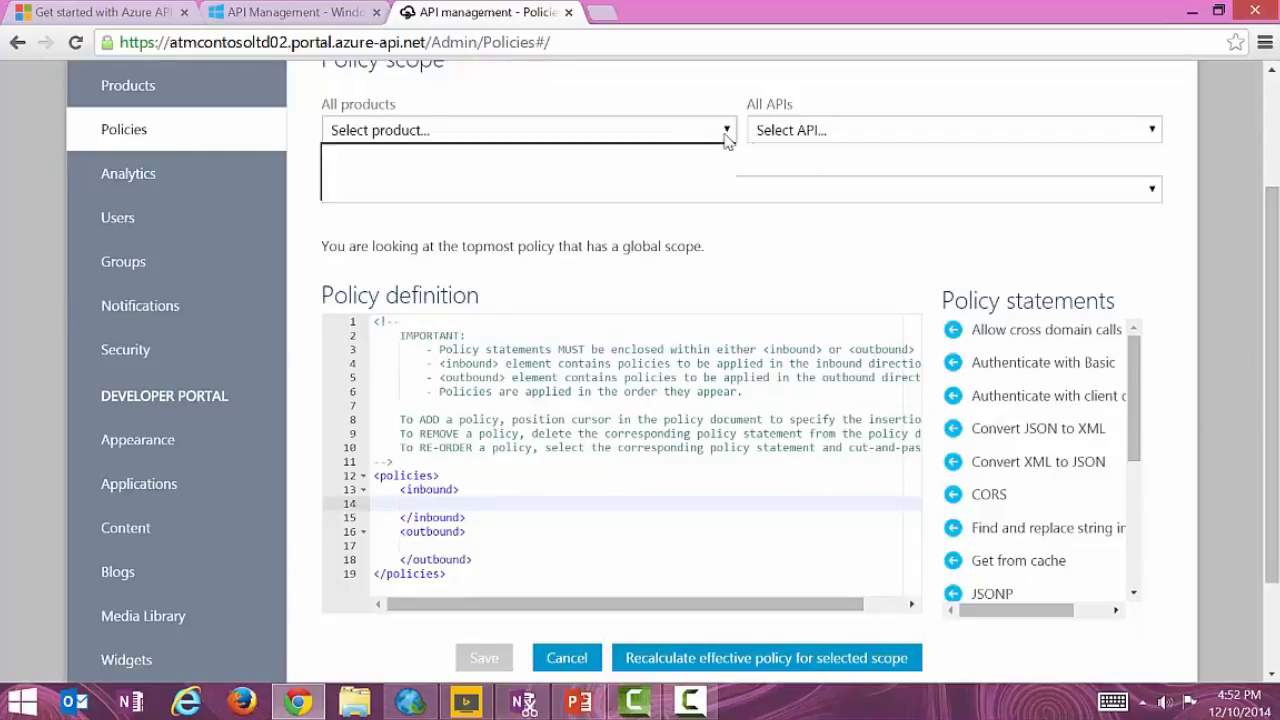
click(662, 184)
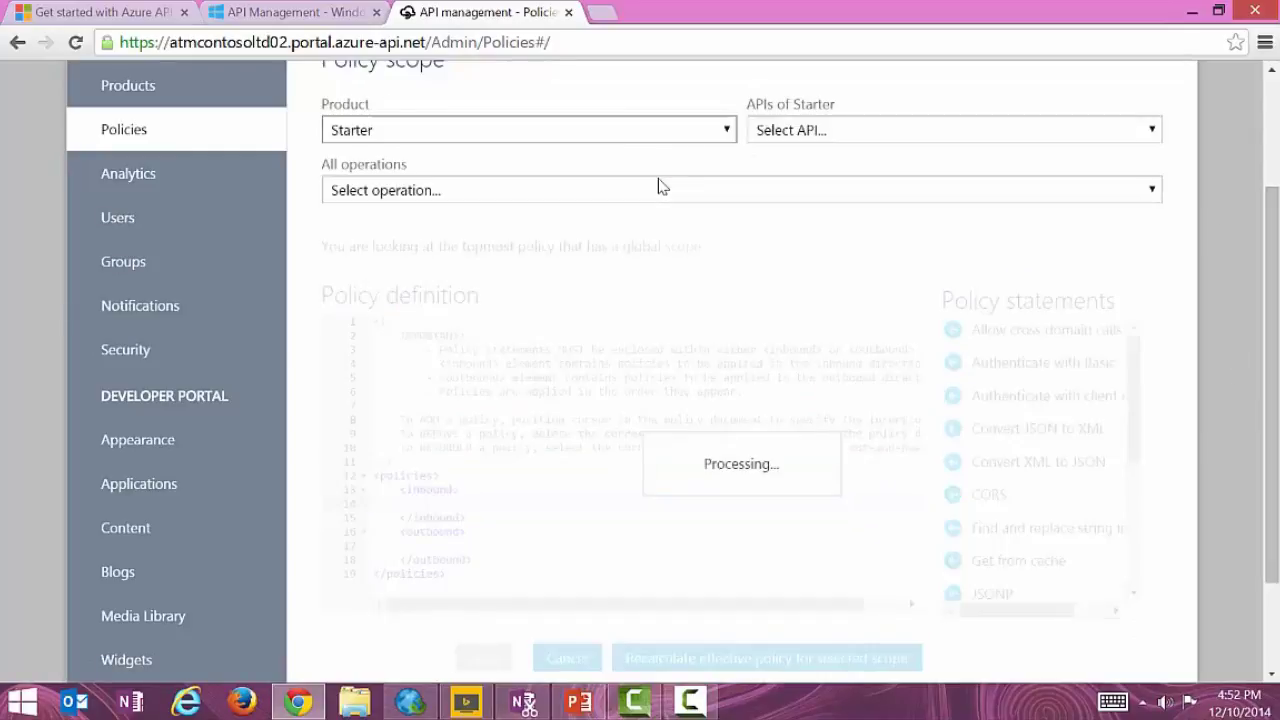
click(585, 488)
click(460, 518)
drag(1266, 280, 1272, 343)
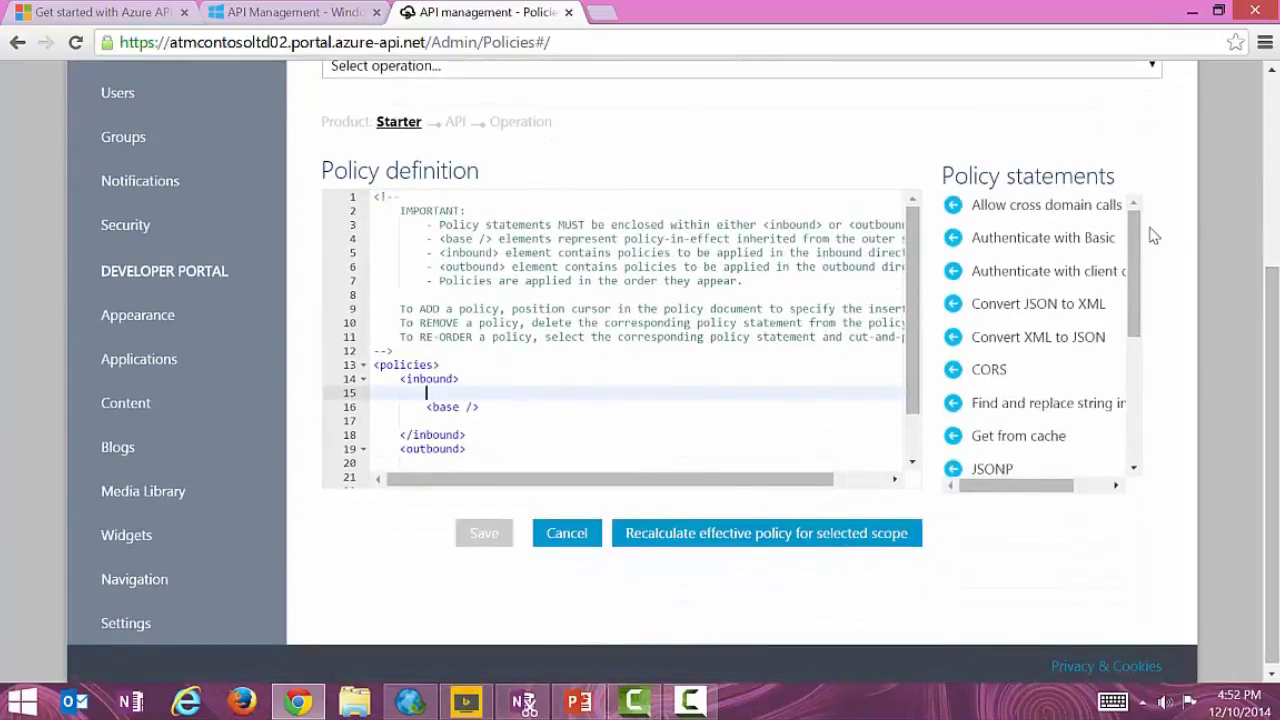
drag(1140, 237, 1135, 370)
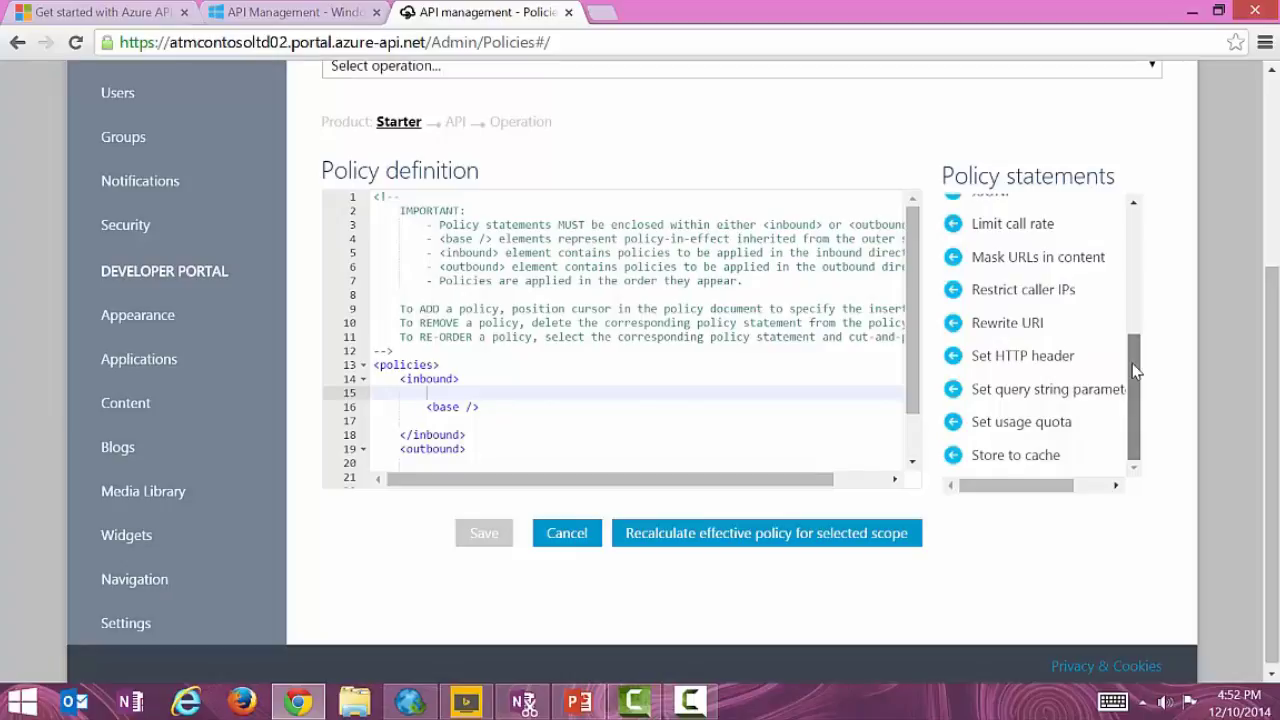
Insert a Limit call rate statement without the api lines, with calls=5 and renewal-period=60.
click(953, 224)
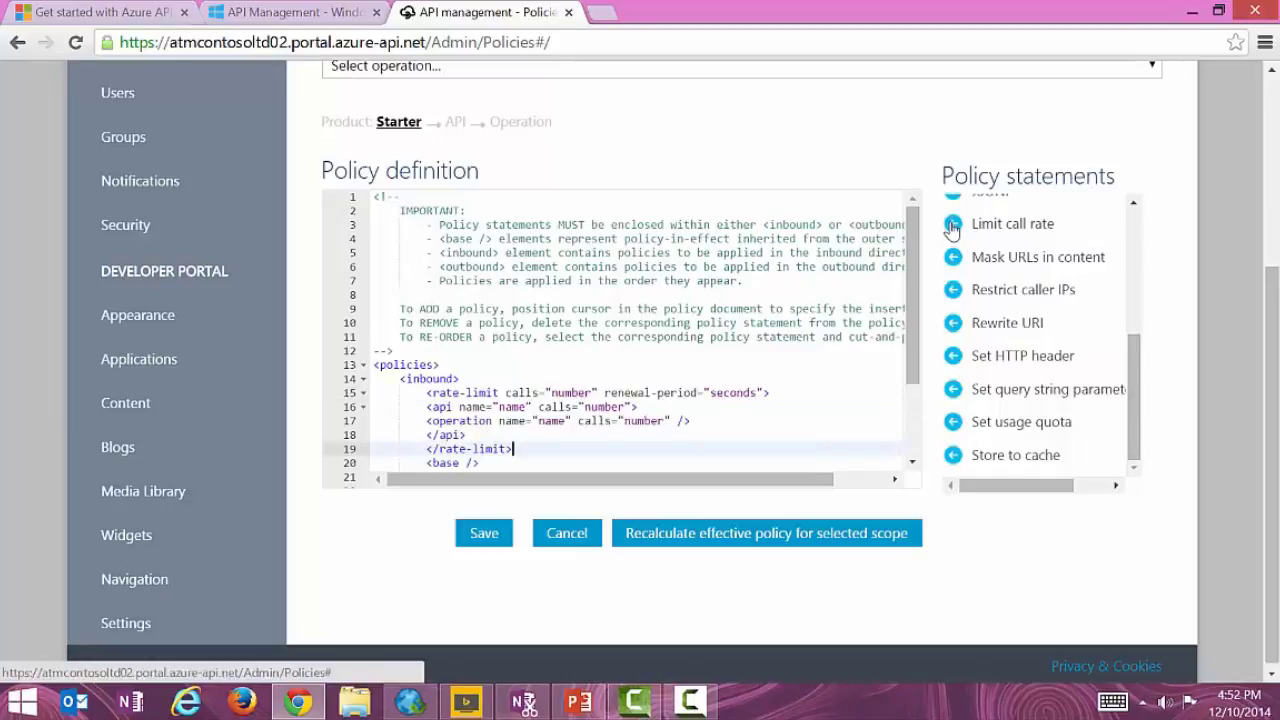
scroll(659, 380, down, 2)
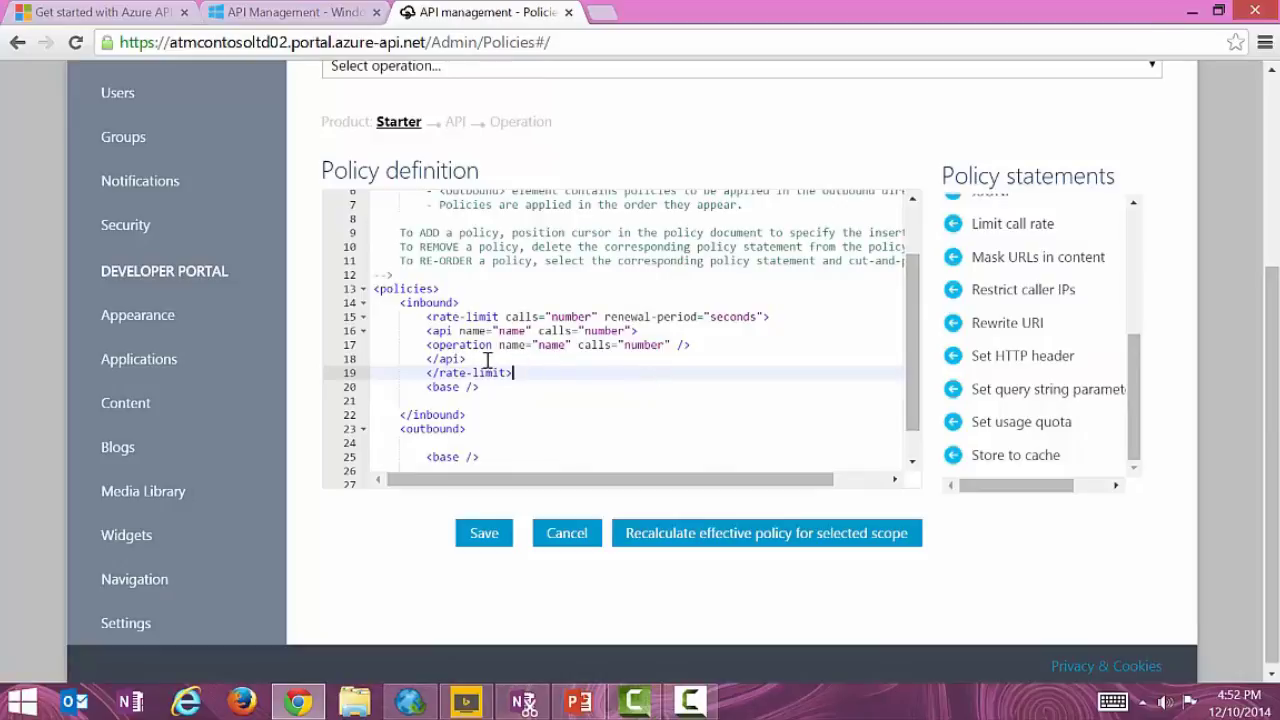
drag(487, 360, 364, 336)
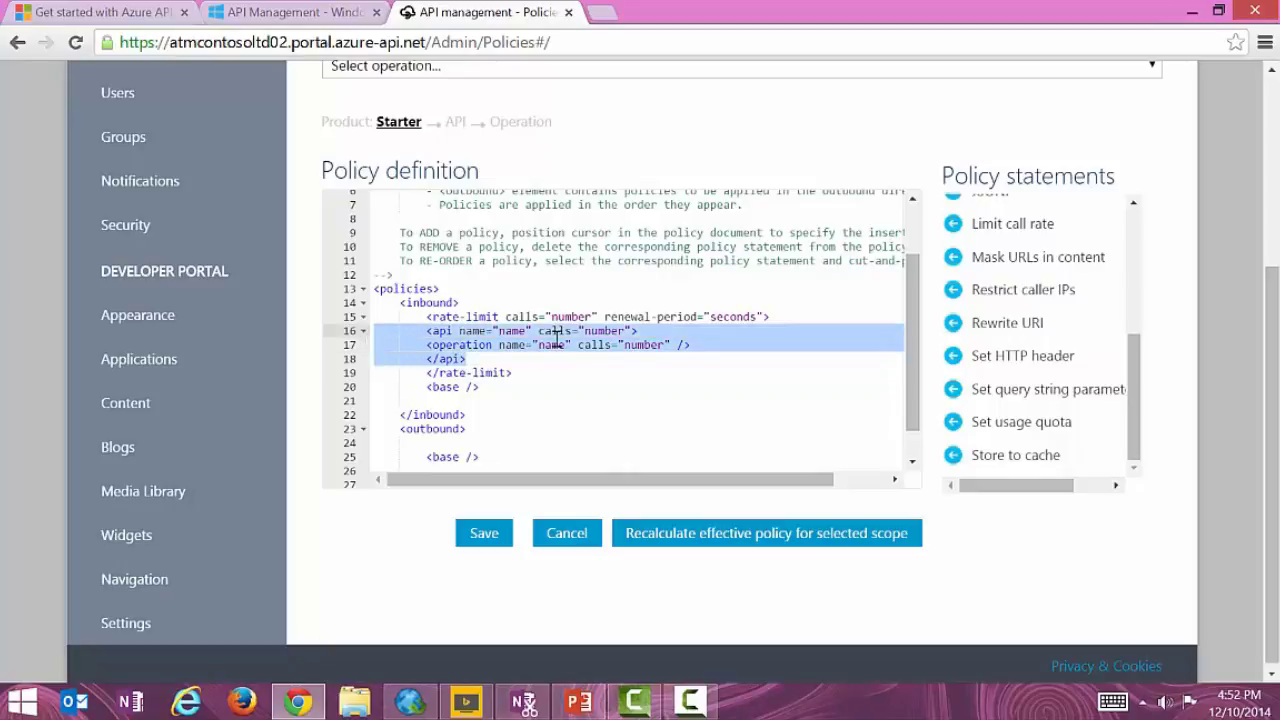
key(Delete)
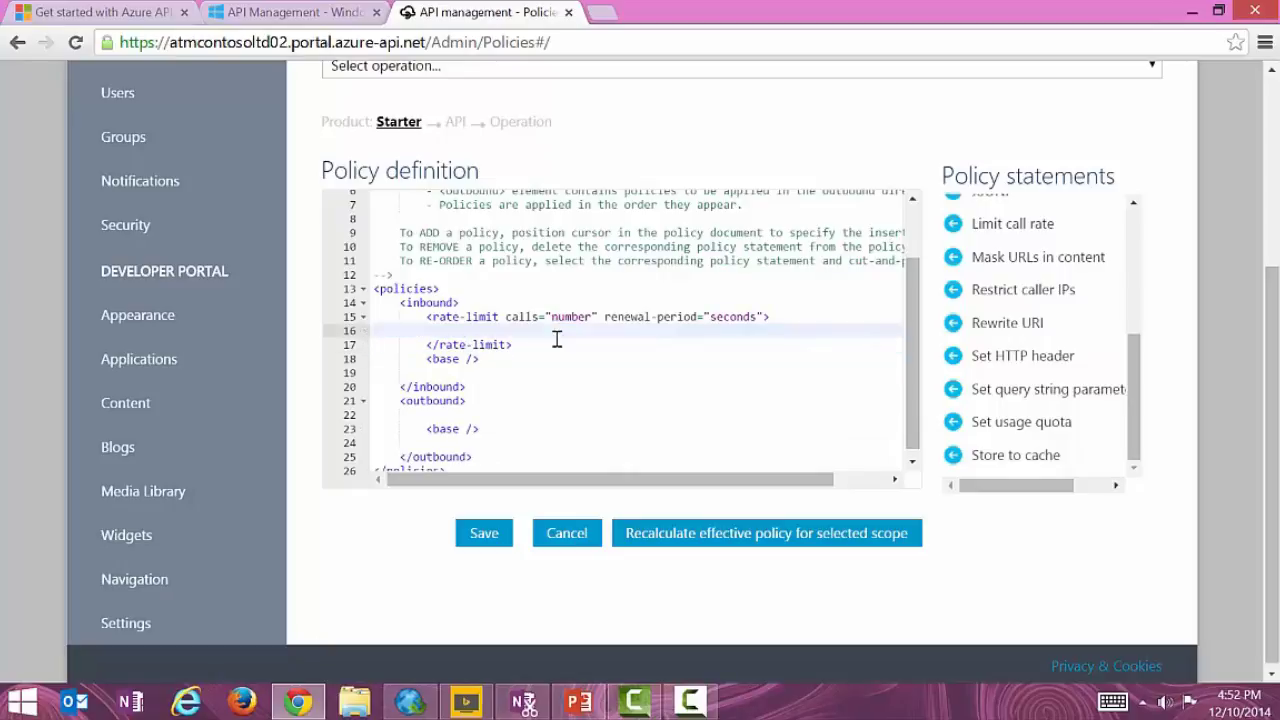
key(Delete)
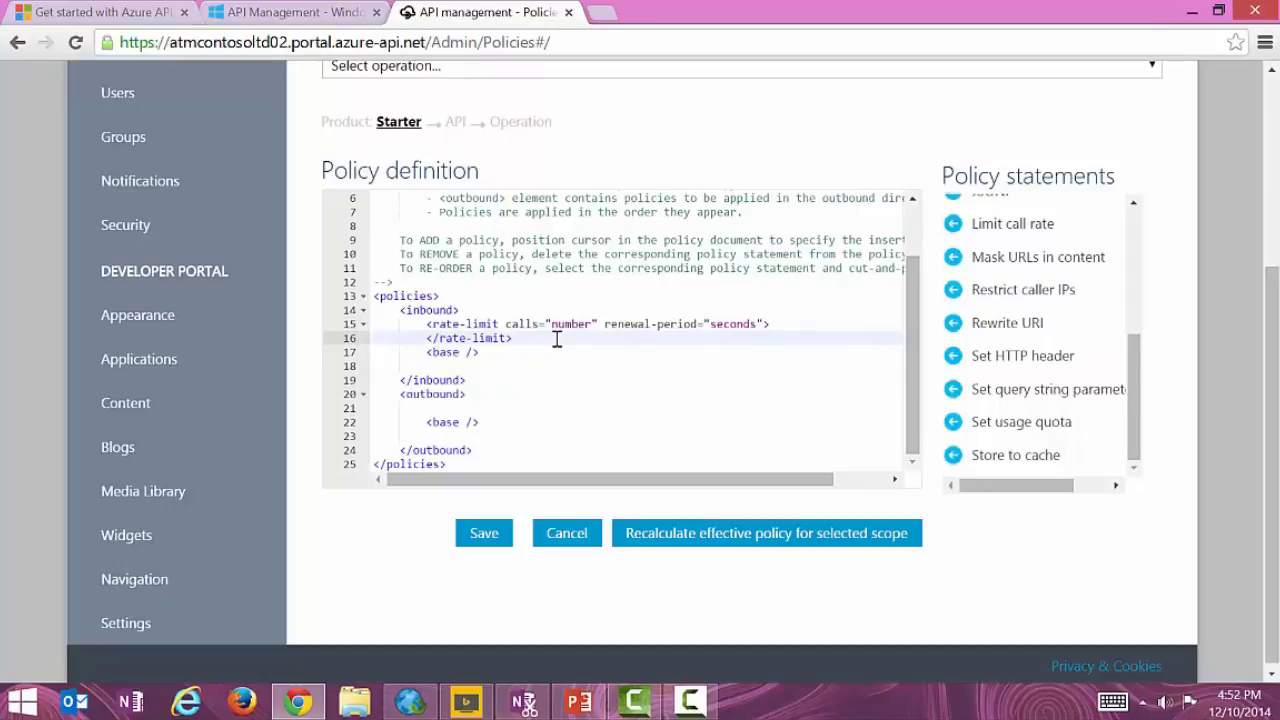
click(573, 327)
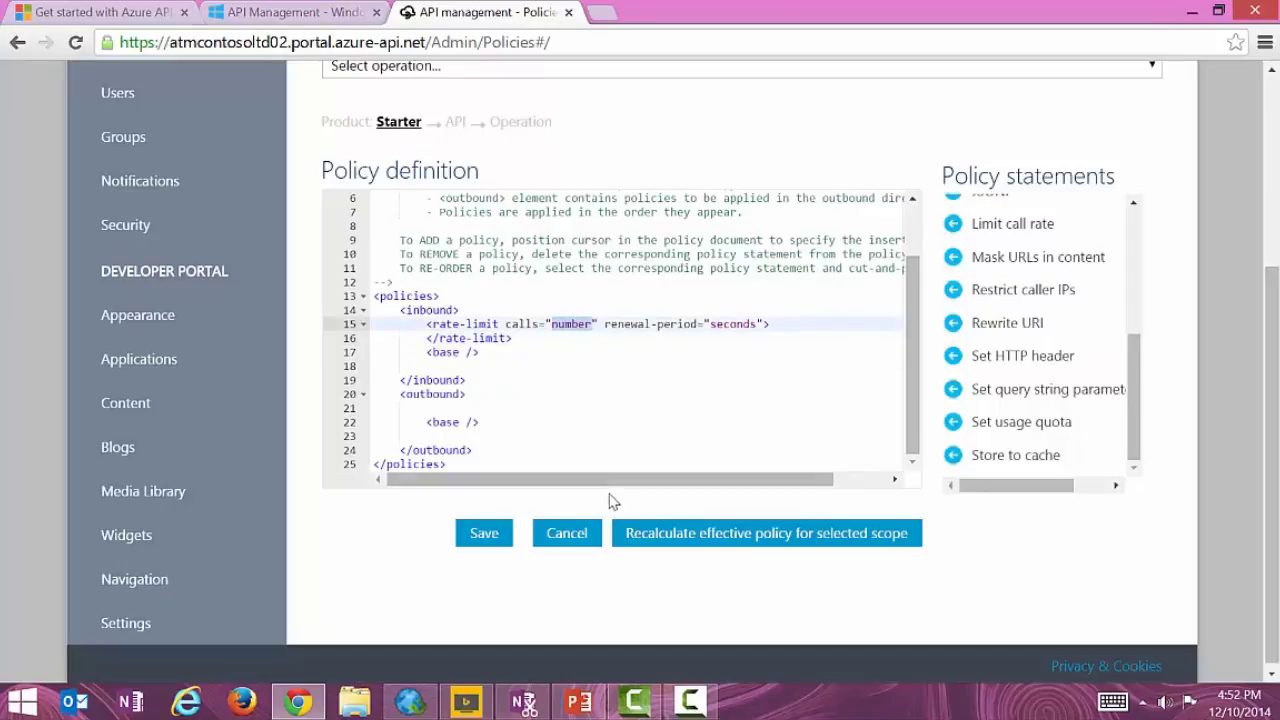
text(5)
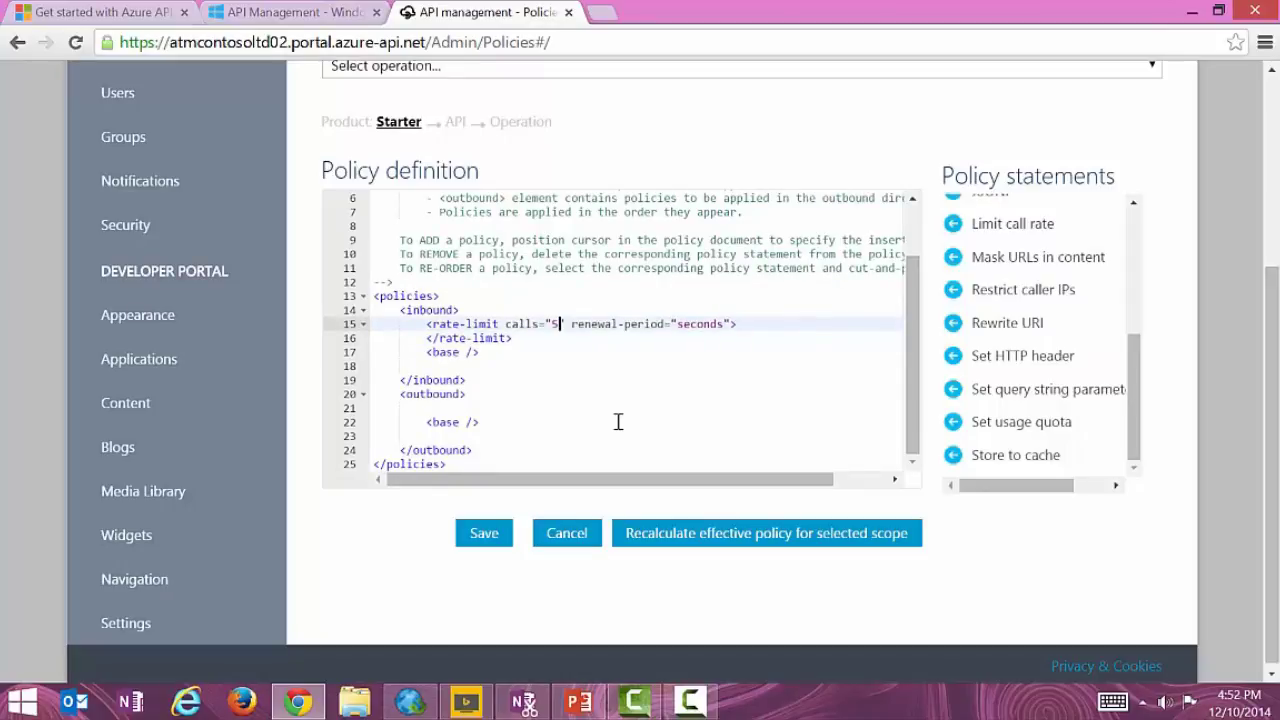
double_click(694, 323)
text(60)
Save the rate-limit policy and review the Starter scope's effective policy.
click(486, 530)
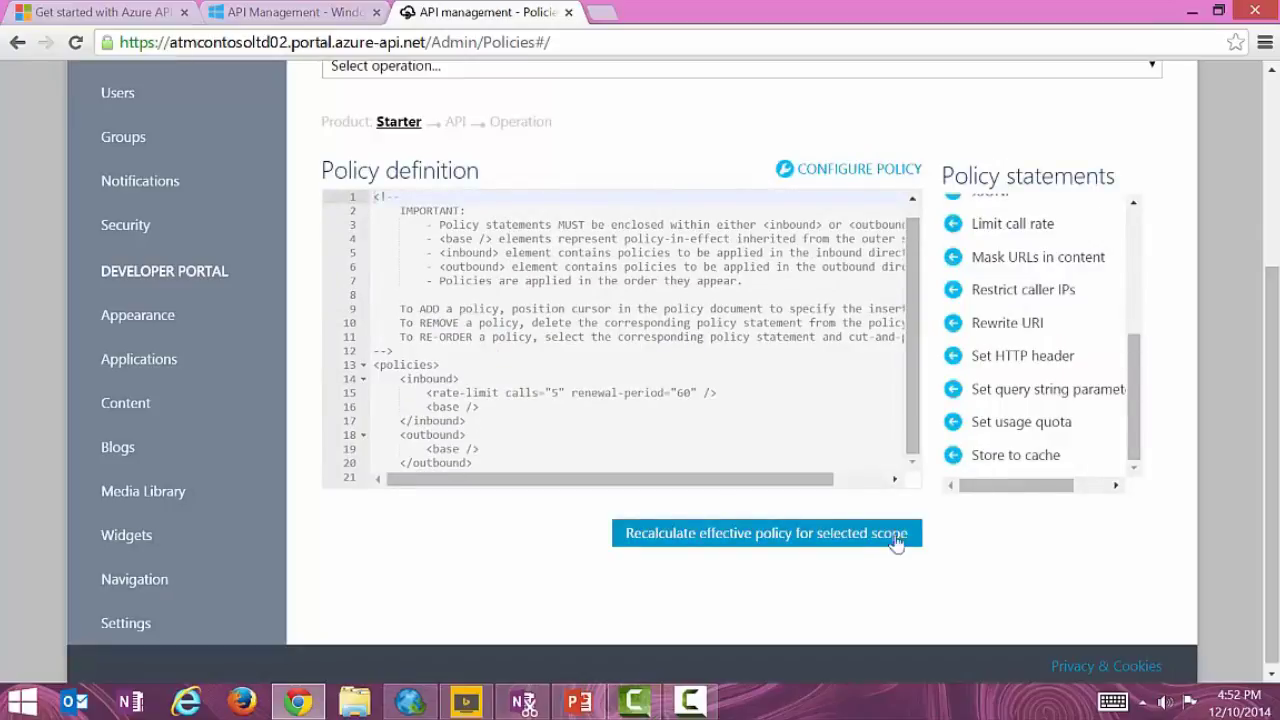
click(863, 535)
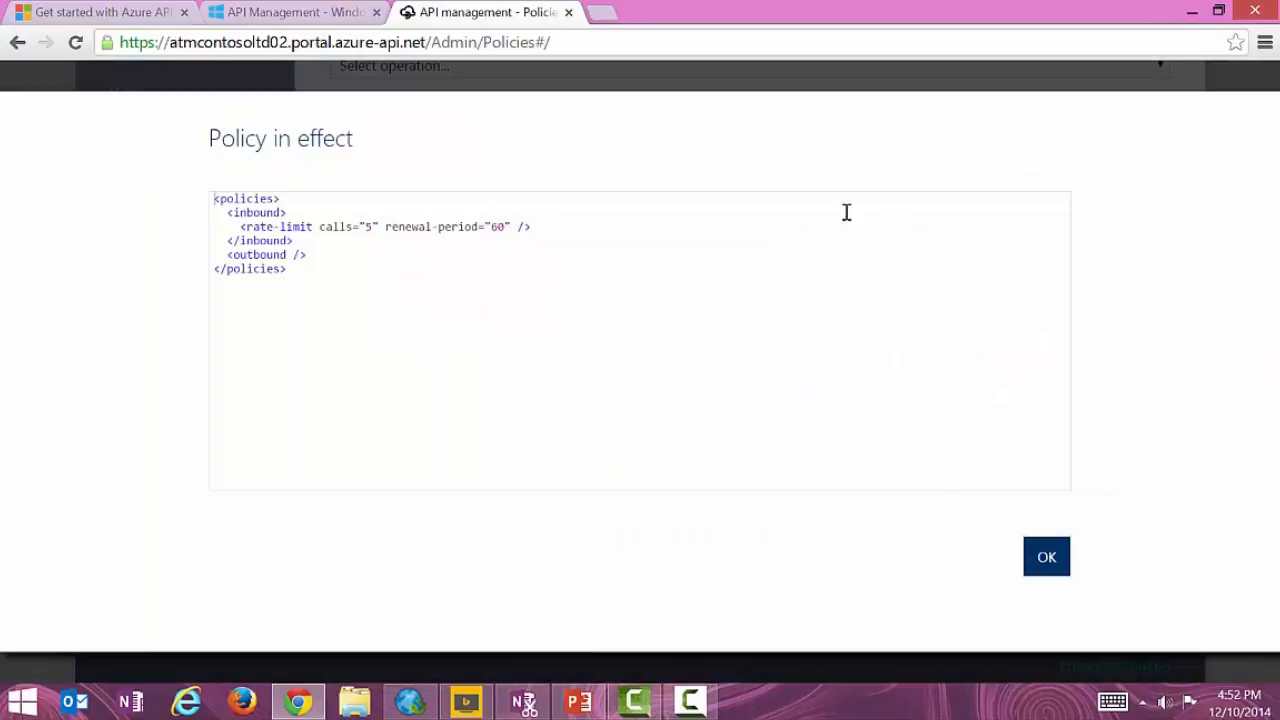
click(1040, 557)
drag(1268, 447, 1274, 257)
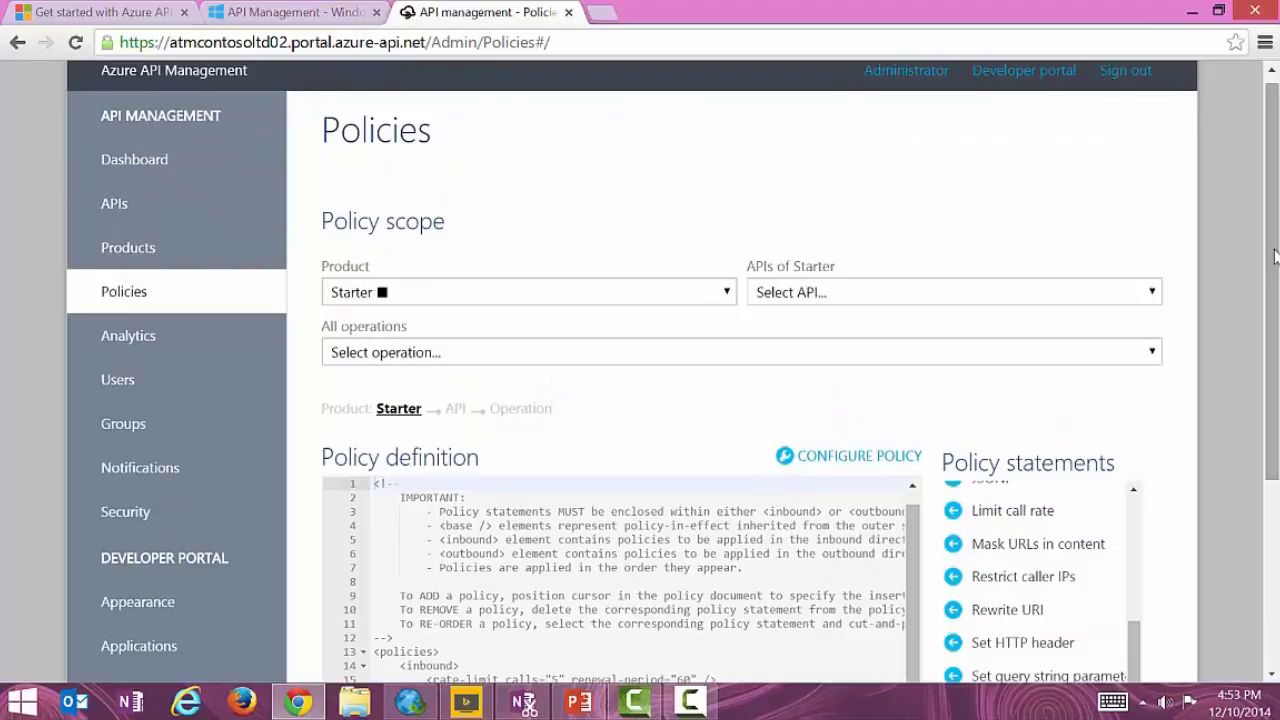
drag(1274, 250, 1274, 238)
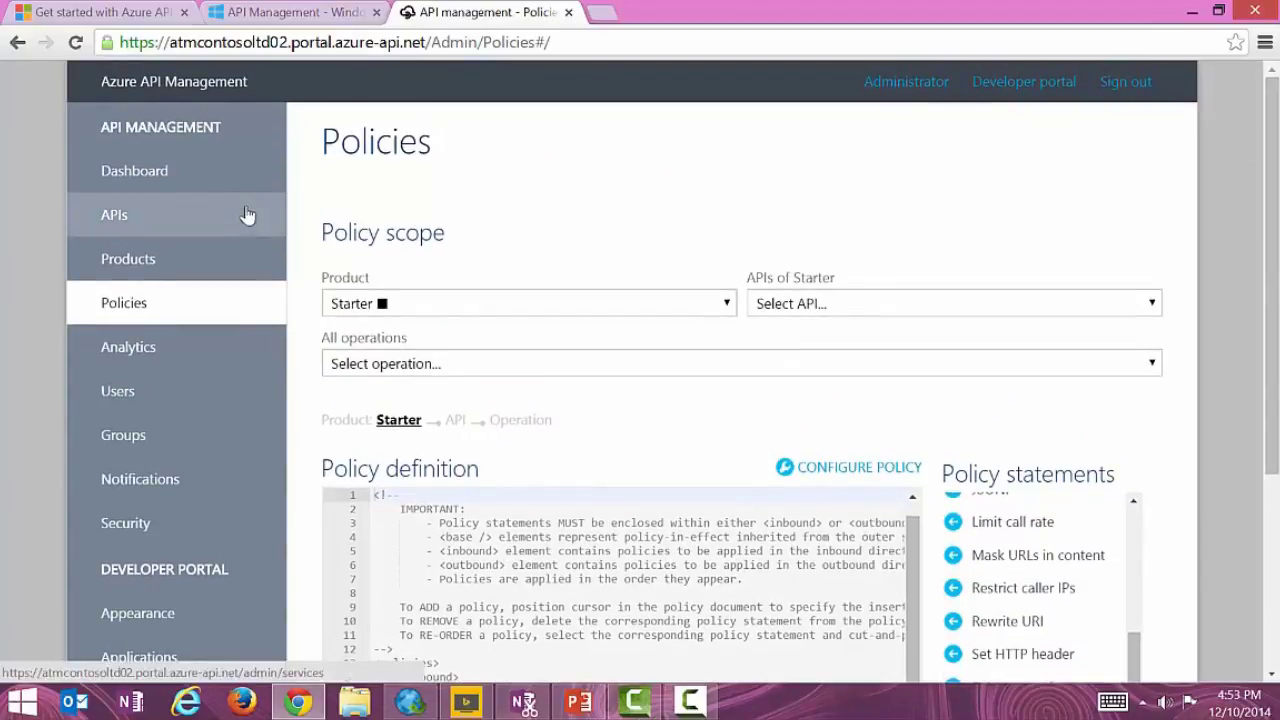
Return to the Dashboard and review the Echo API and the Starter product with 1 subscriber.
click(150, 173)
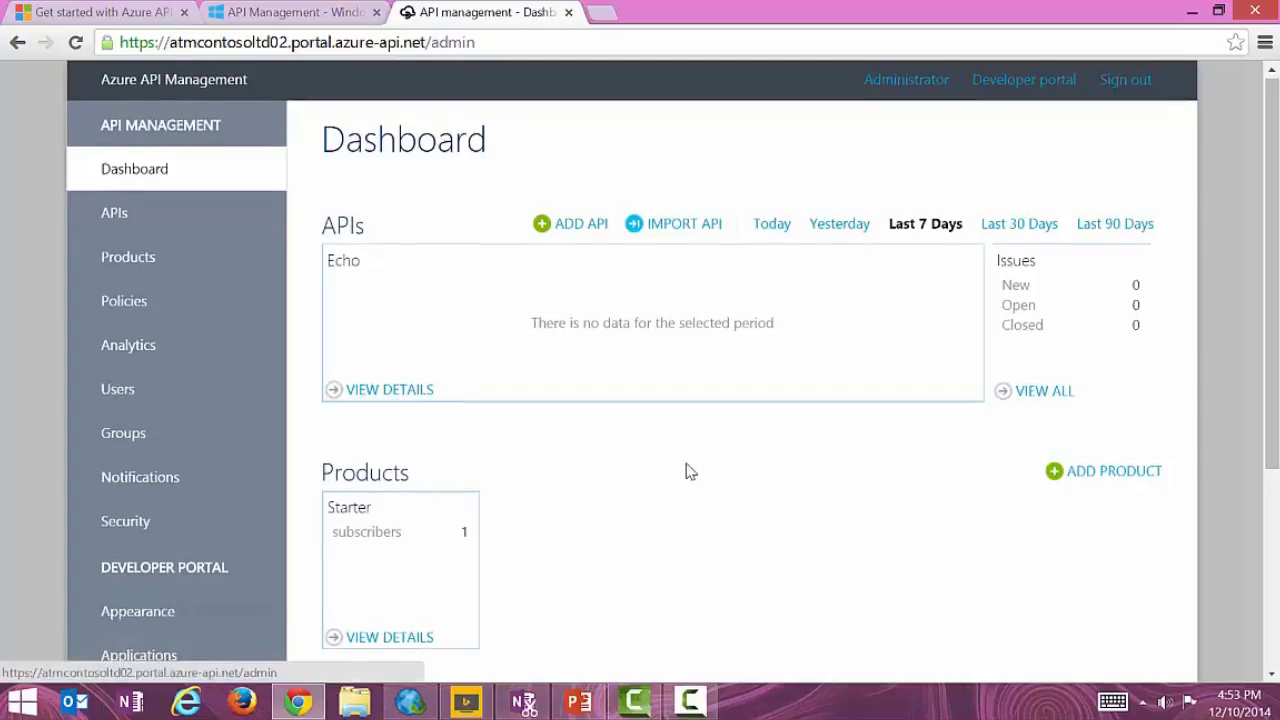
scroll(689, 471, down, 1)
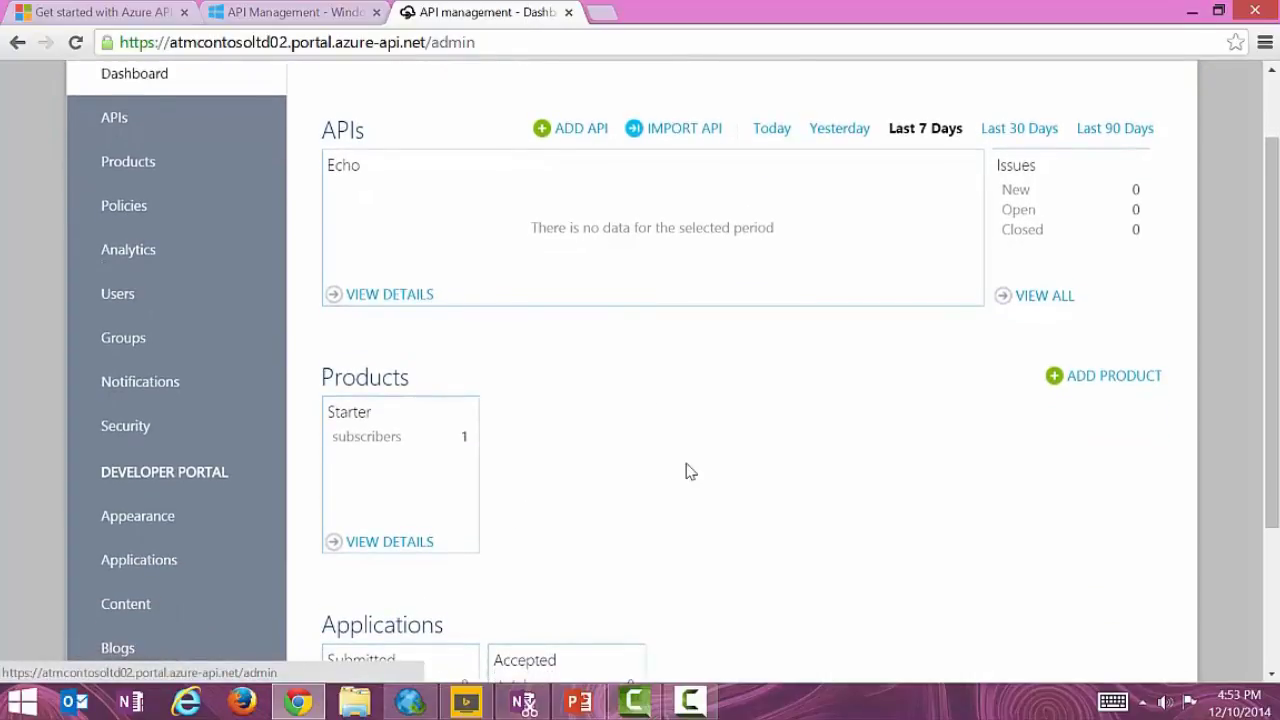
scroll(689, 471, down, 2)
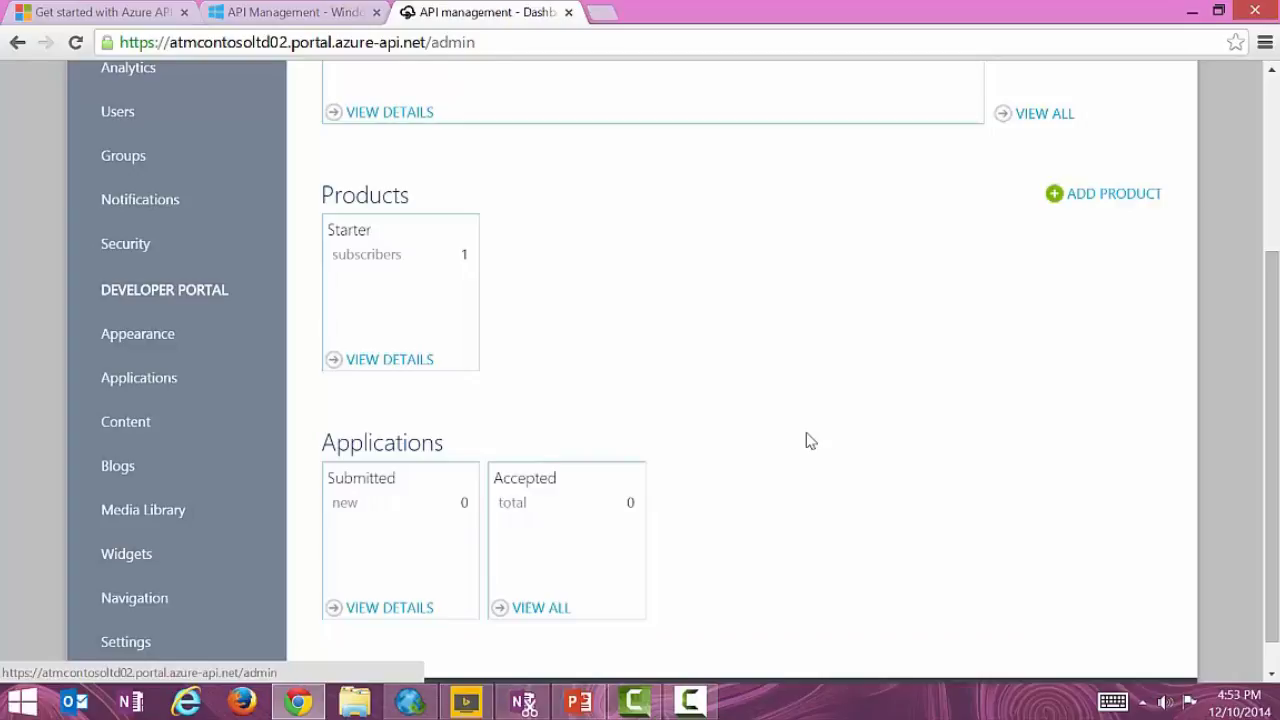
scroll(810, 441, up, 3)
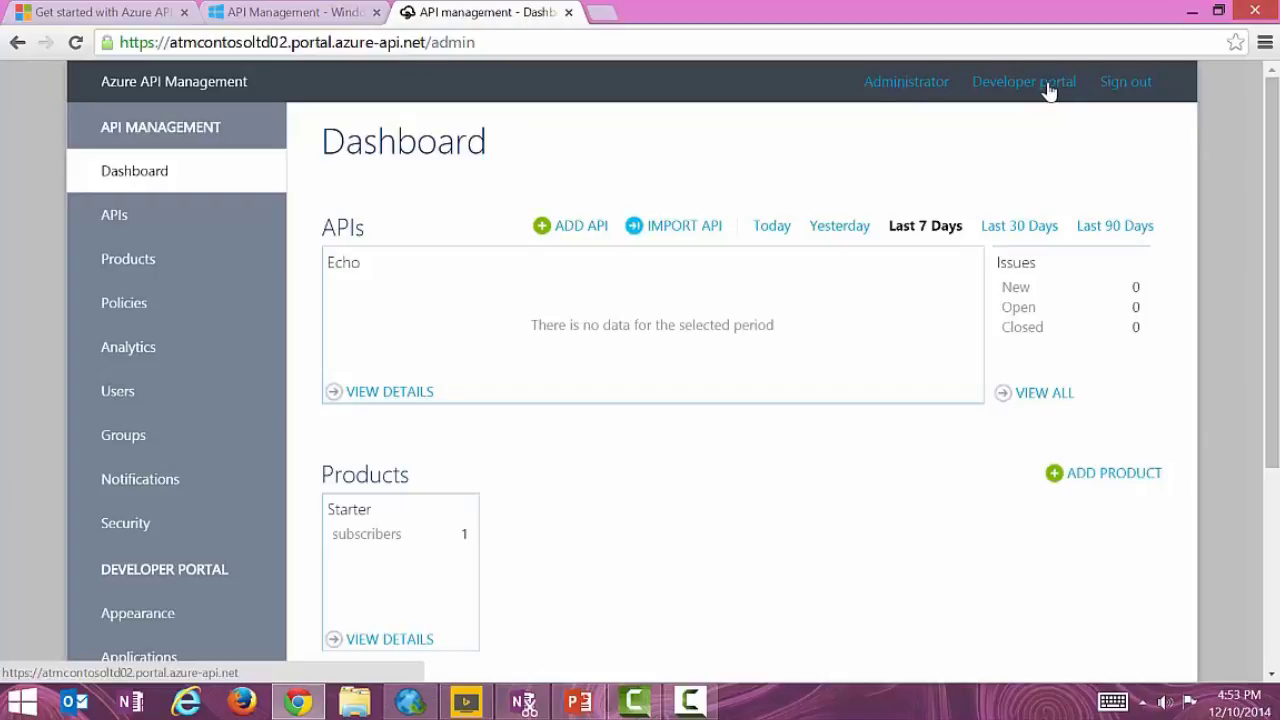
In the developer portal, open the Echo API documentation from the APIS list.
click(1042, 92)
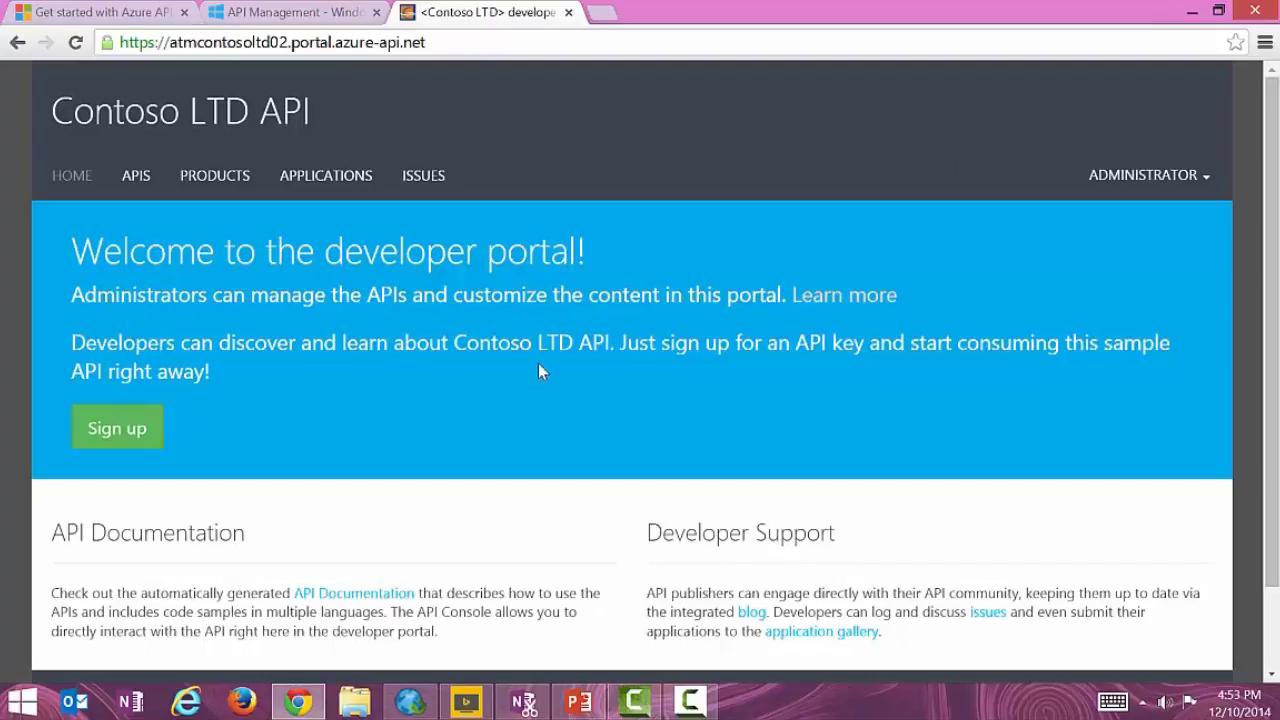
scroll(527, 350, down, 2)
scroll(523, 349, up, 2)
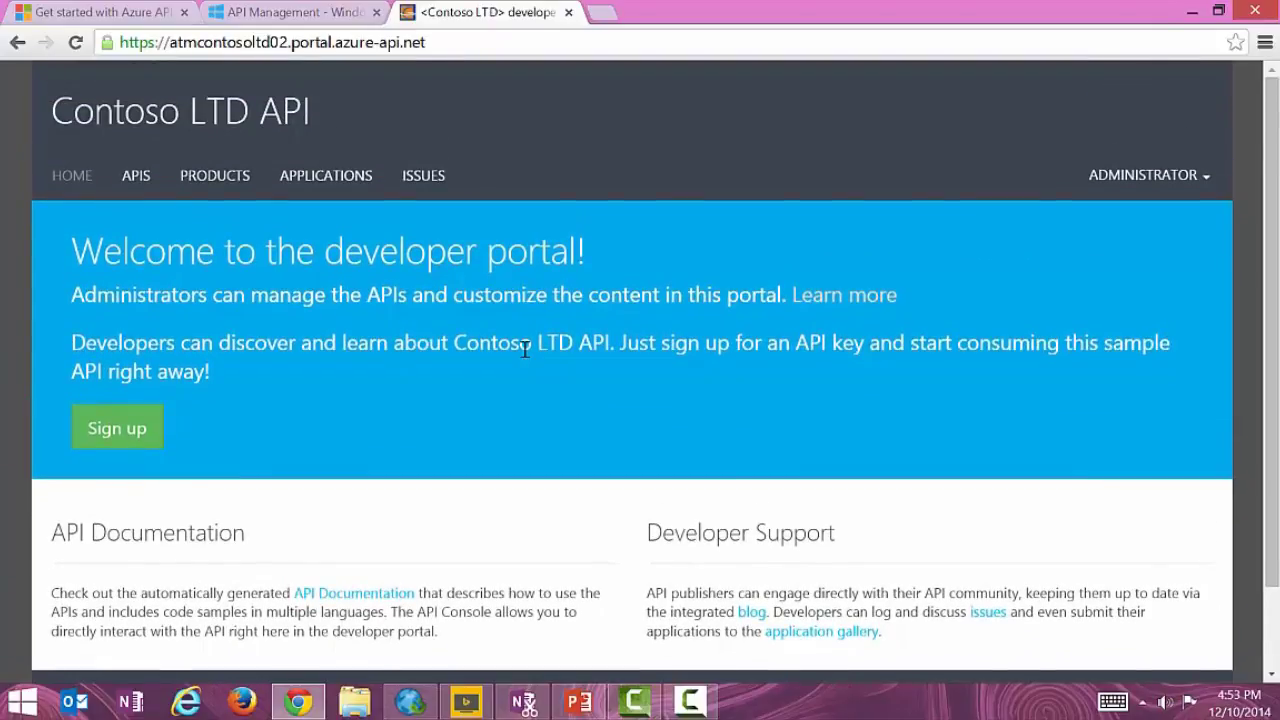
click(137, 176)
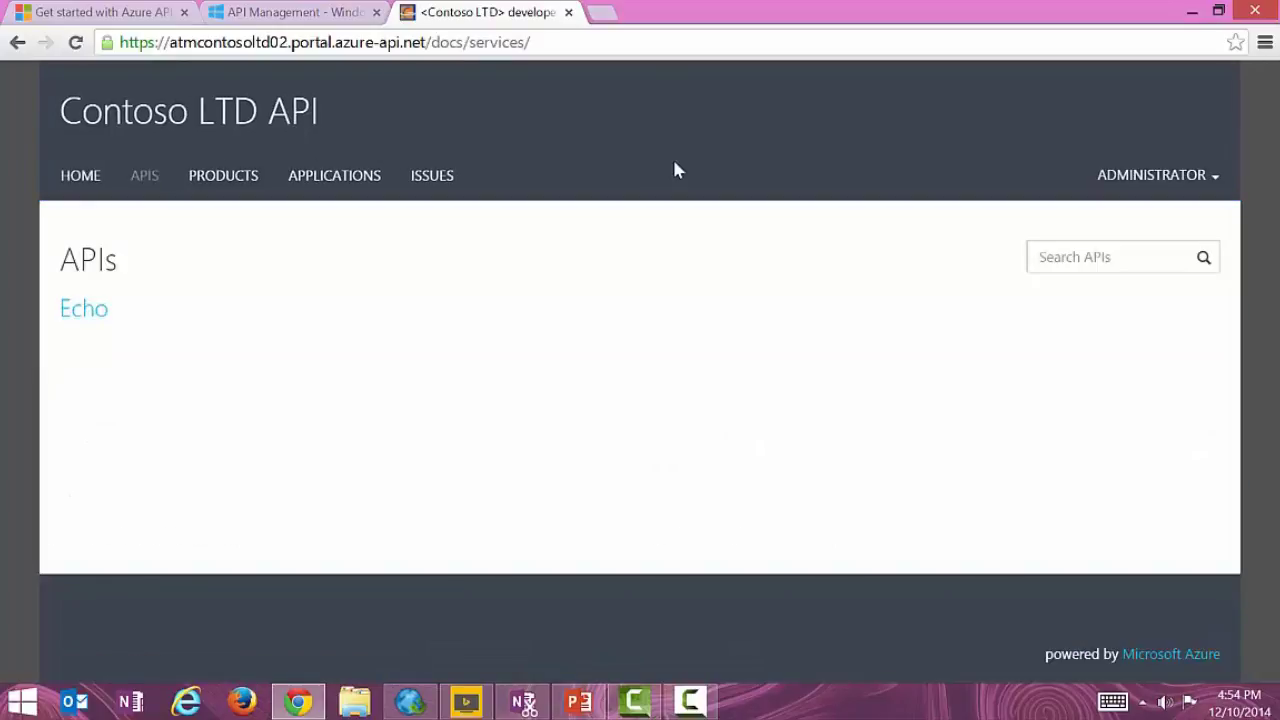
click(82, 308)
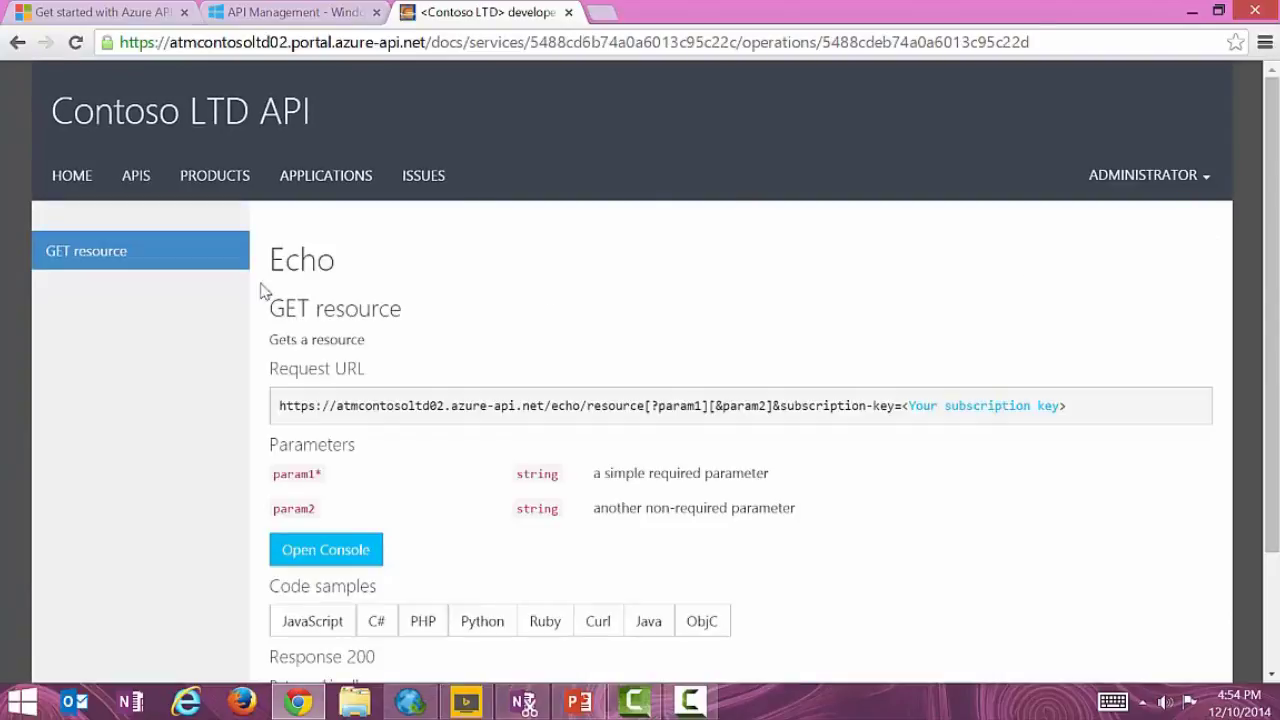
scroll(537, 262, down, 1)
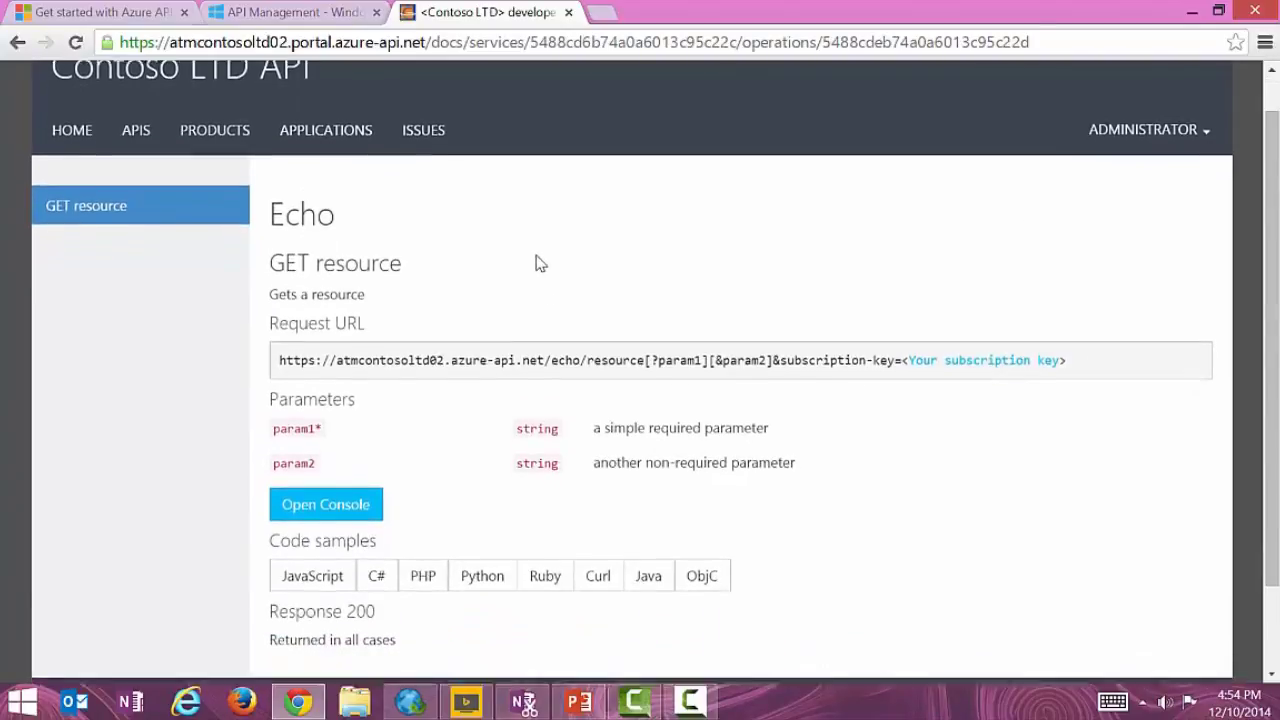
scroll(878, 254, down, 1)
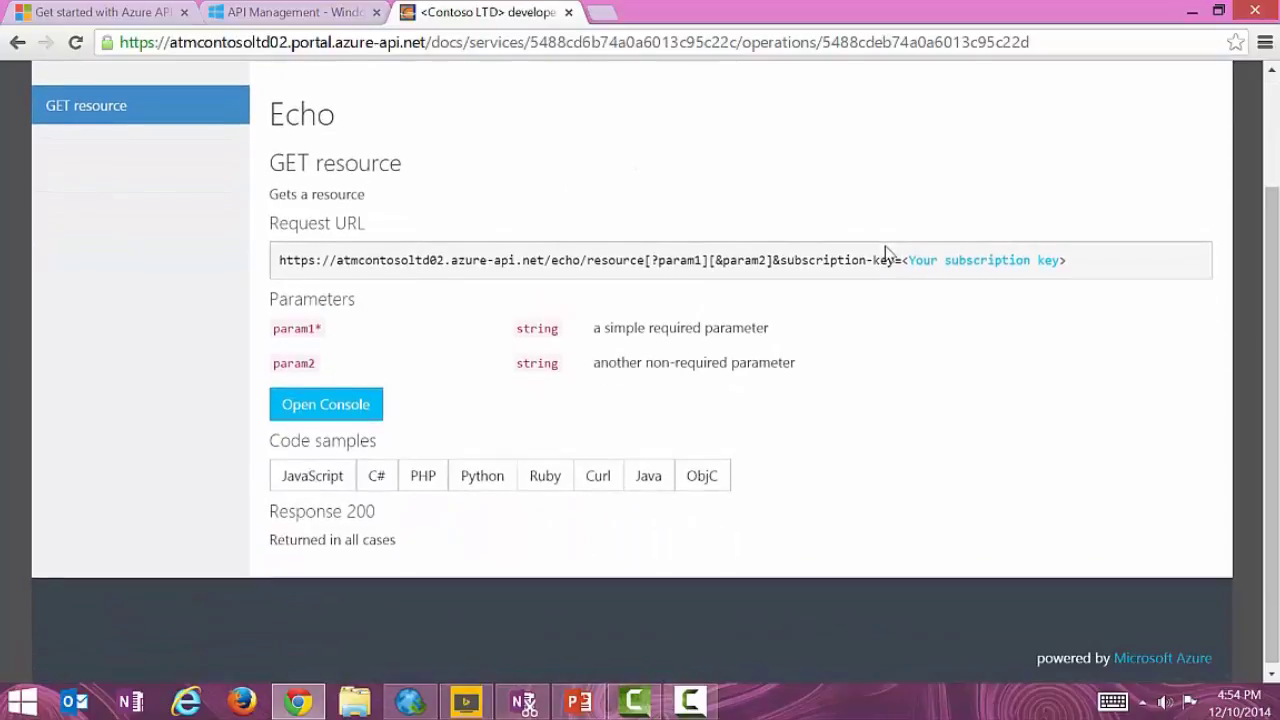
scroll(885, 254, up, 1)
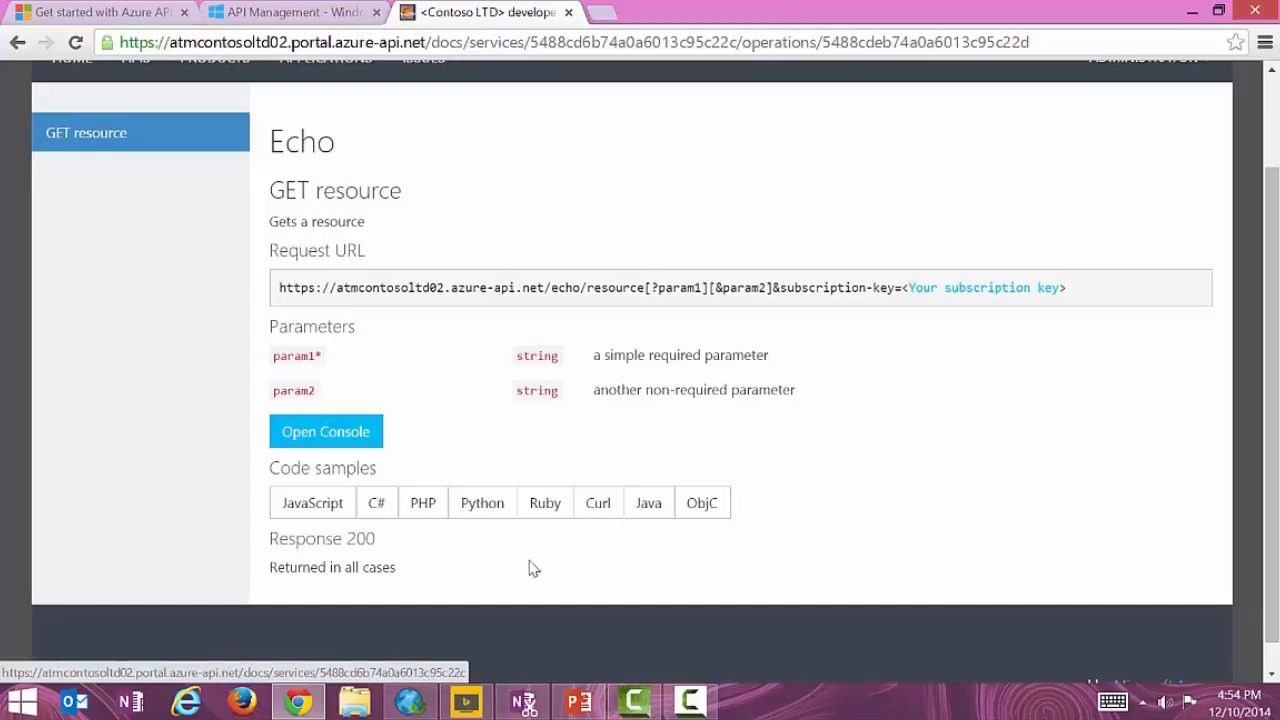
scroll(608, 346, down, 1)
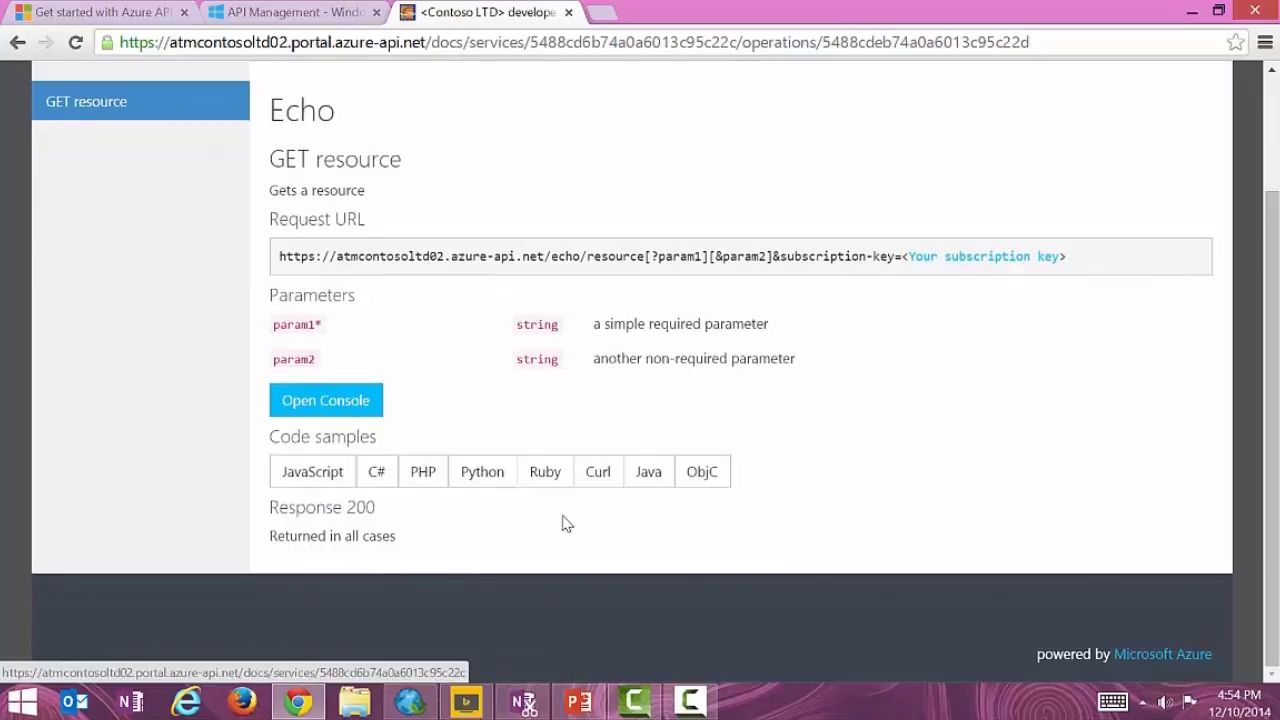
View the Ruby and JavaScript code samples for Echo's GET resource, then open its console.
click(549, 471)
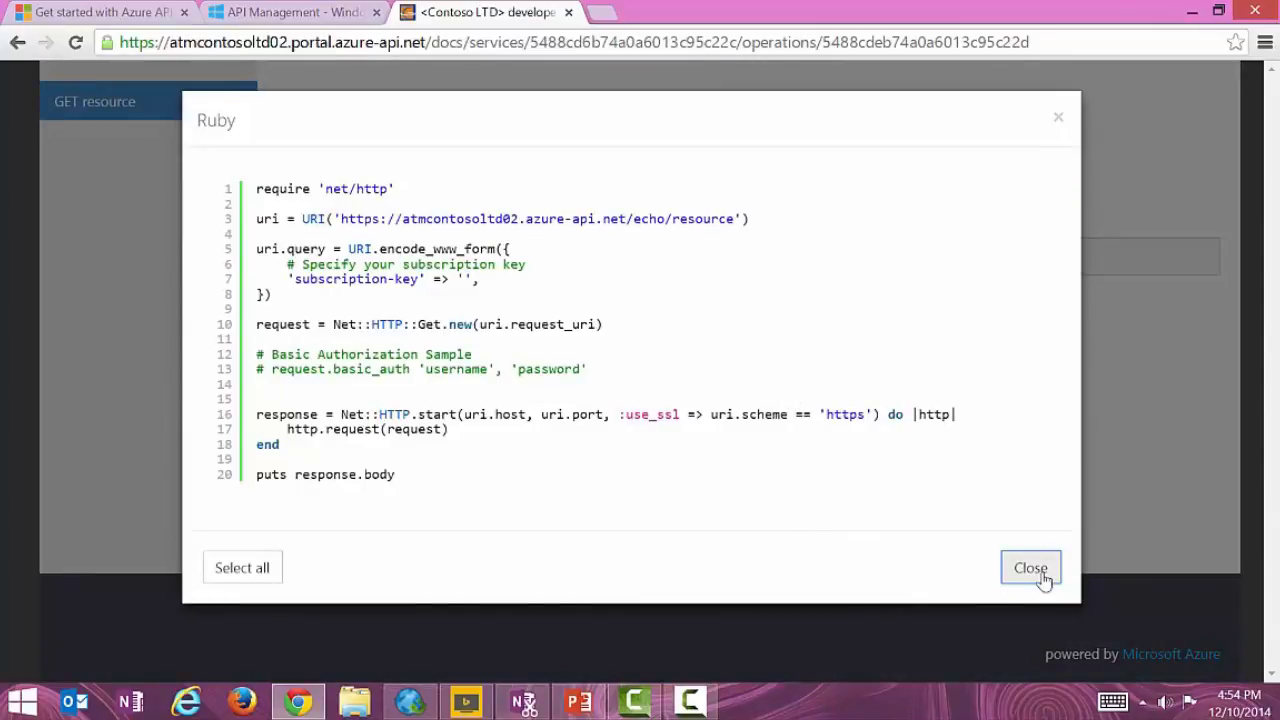
click(1030, 568)
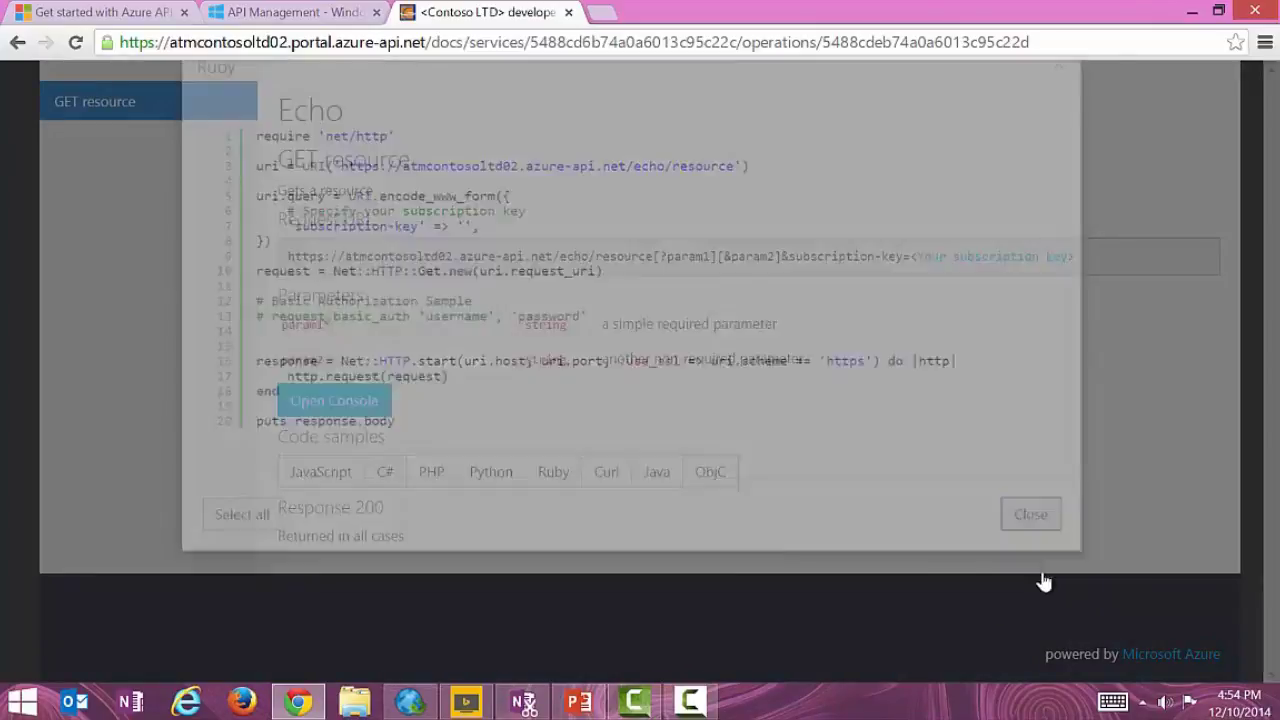
click(312, 471)
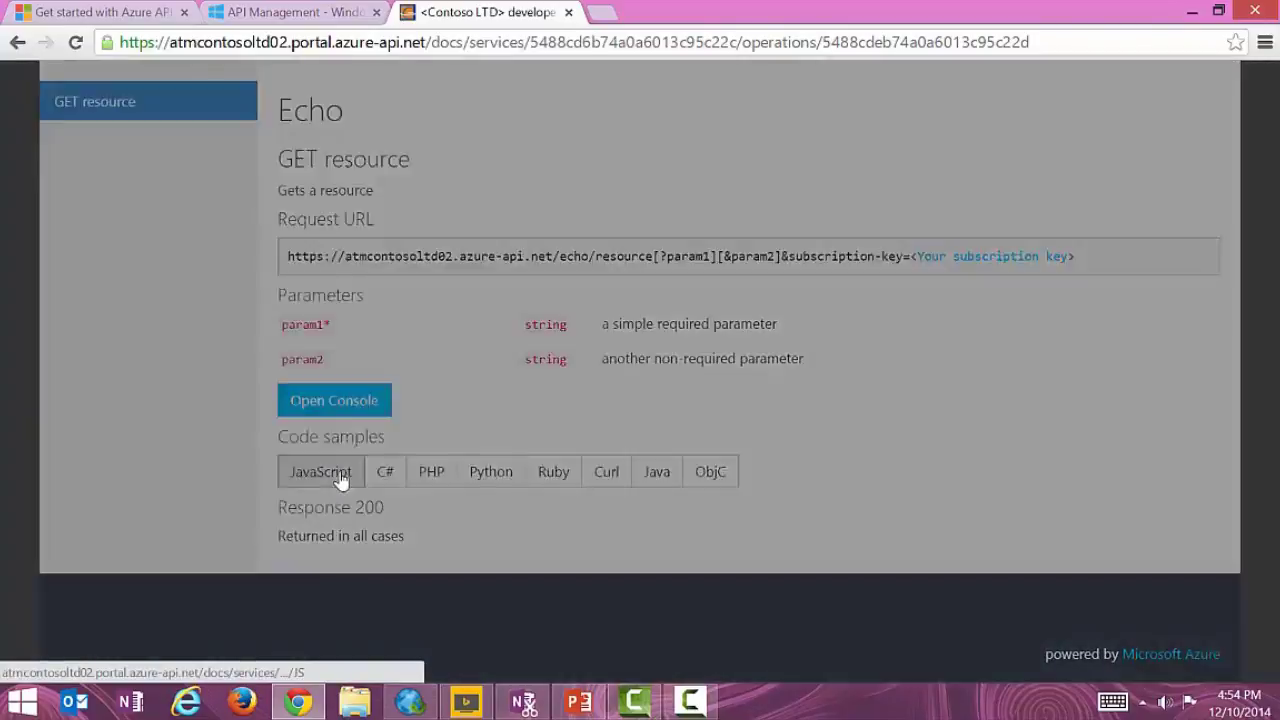
click(1058, 118)
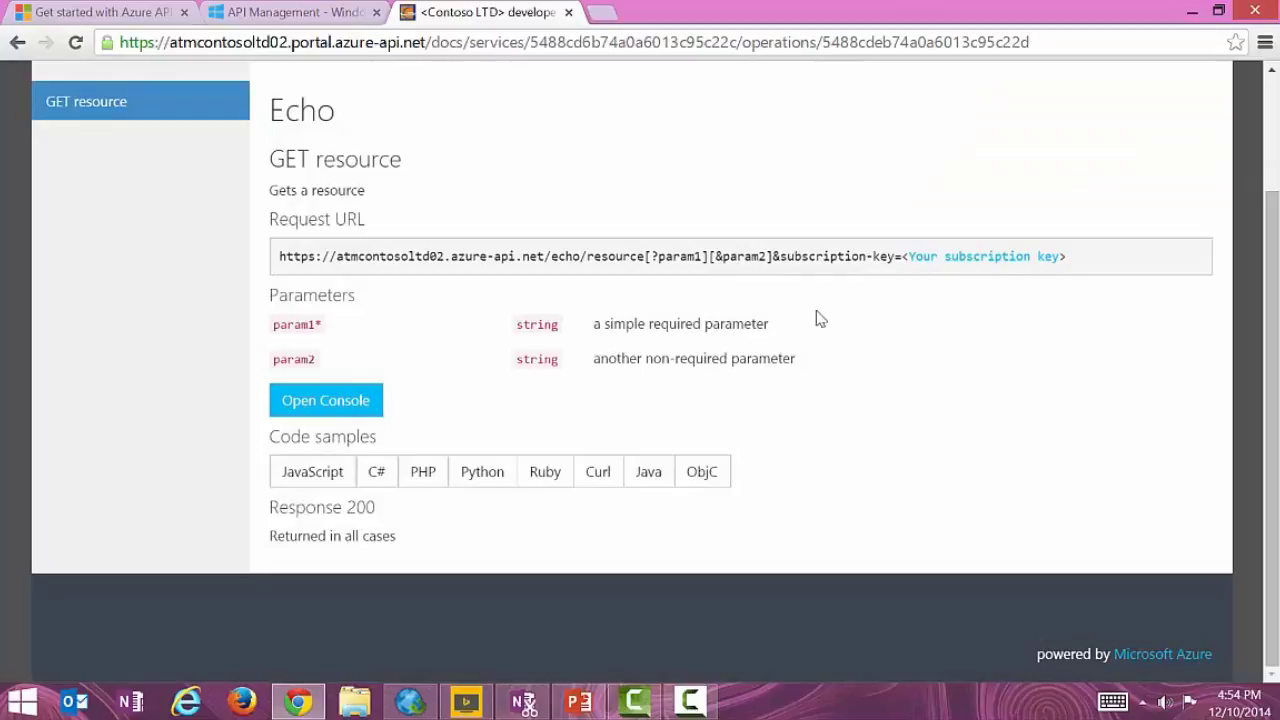
scroll(771, 287, up, 1)
scroll(771, 287, up, 1)
click(366, 500)
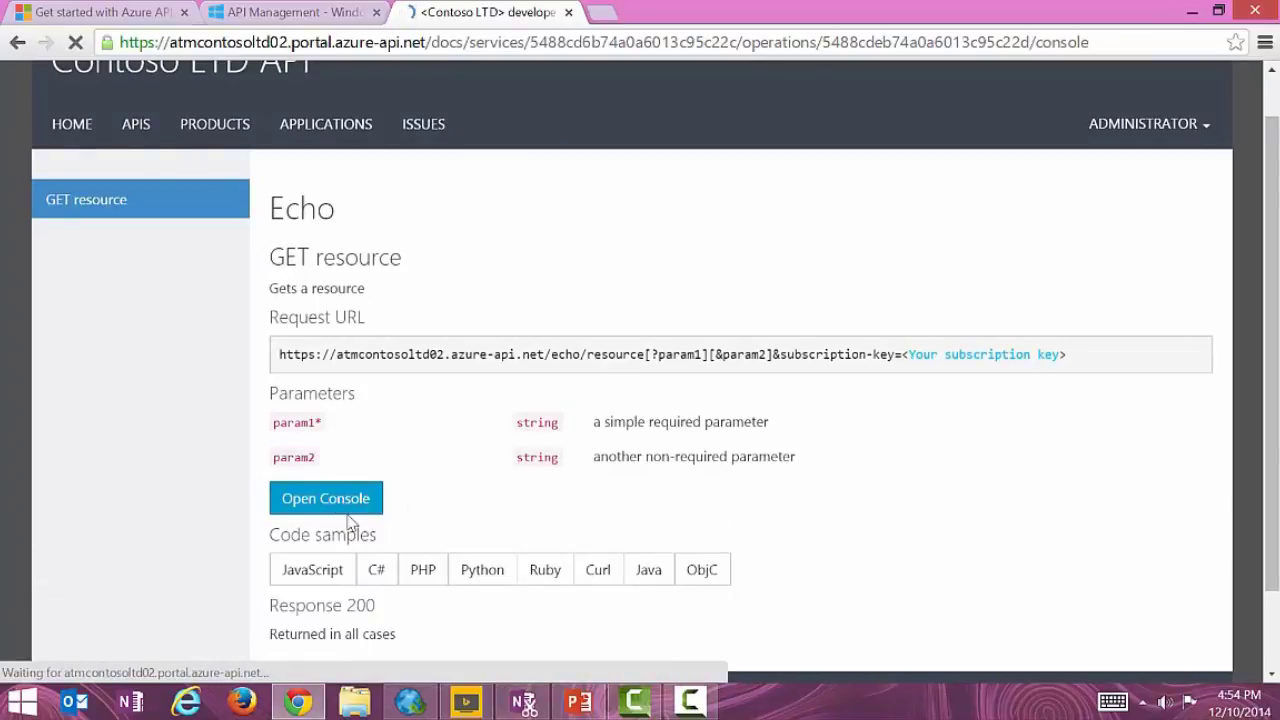
Send a GET to Echo's /resource with the primary Starter key and review the 200 OK response.
scroll(848, 250, down, 4)
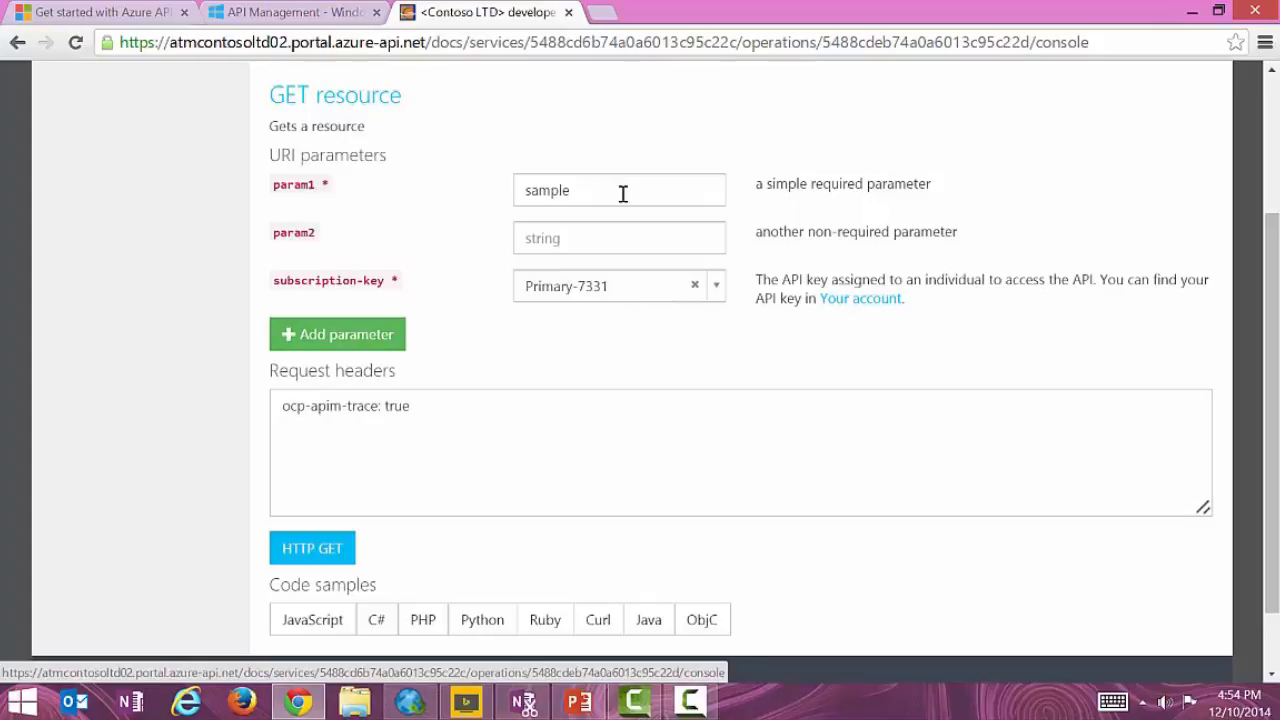
click(719, 289)
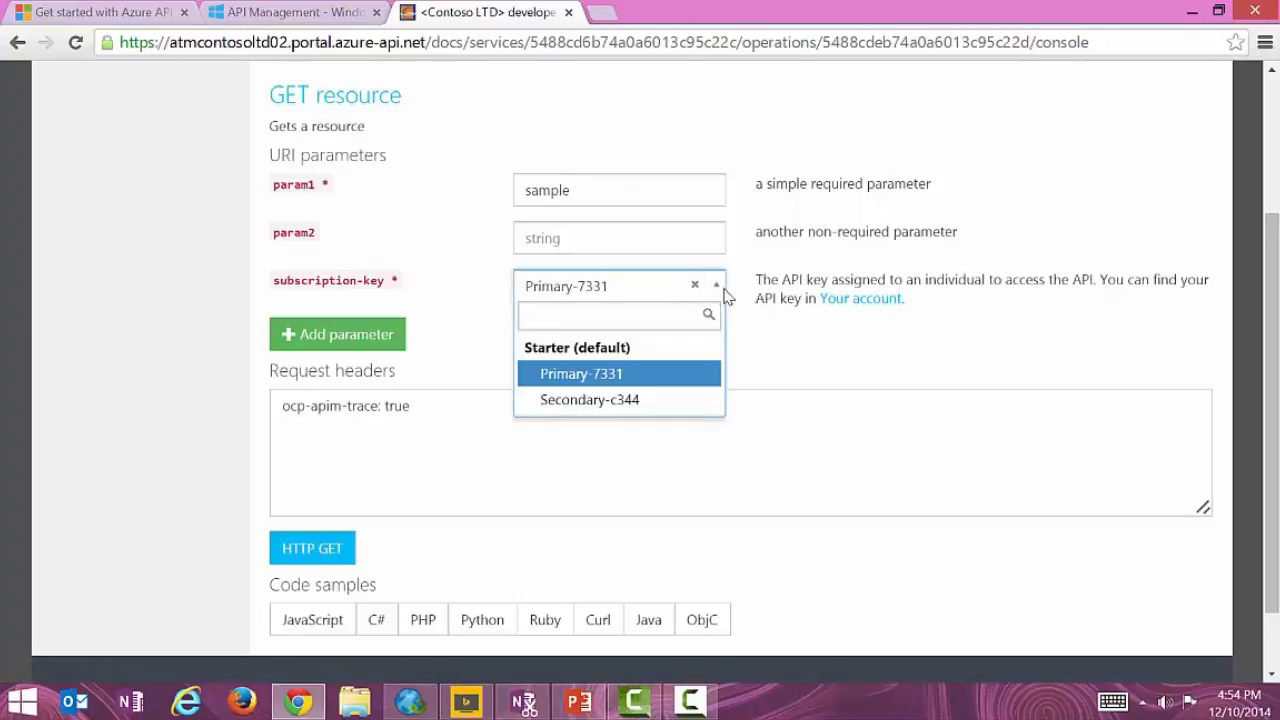
click(724, 296)
scroll(450, 225, down, 2)
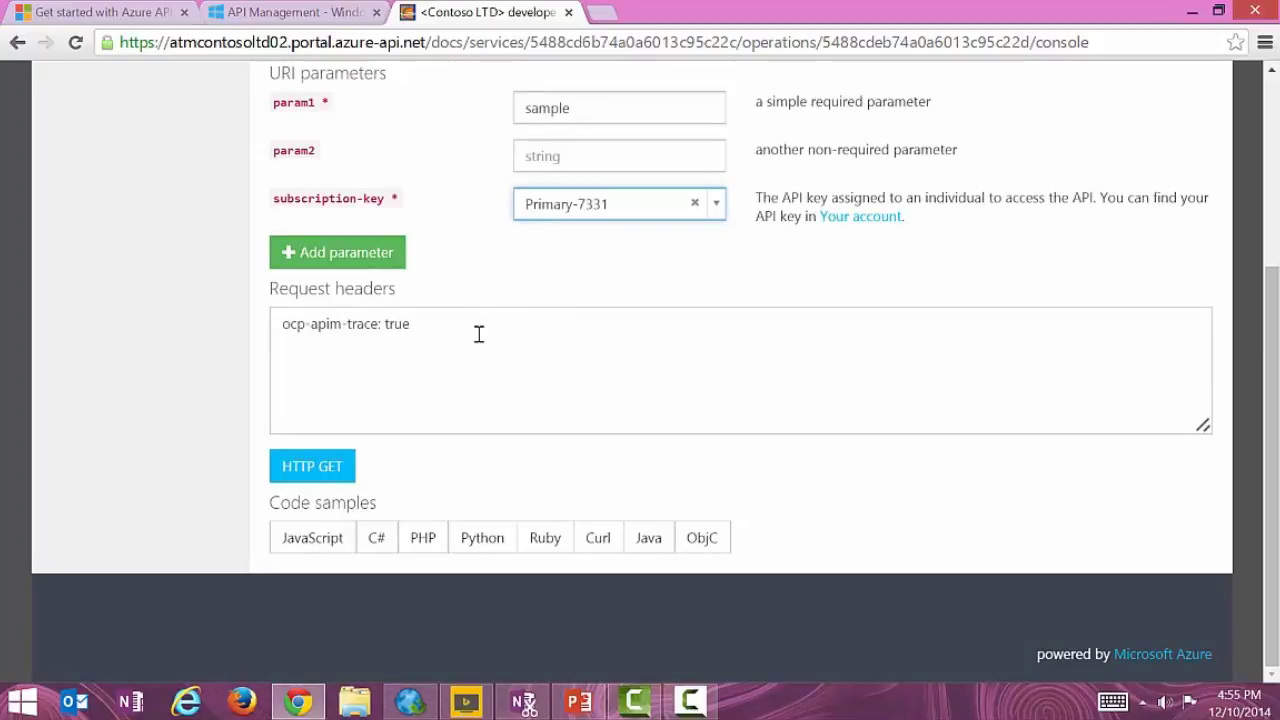
click(336, 466)
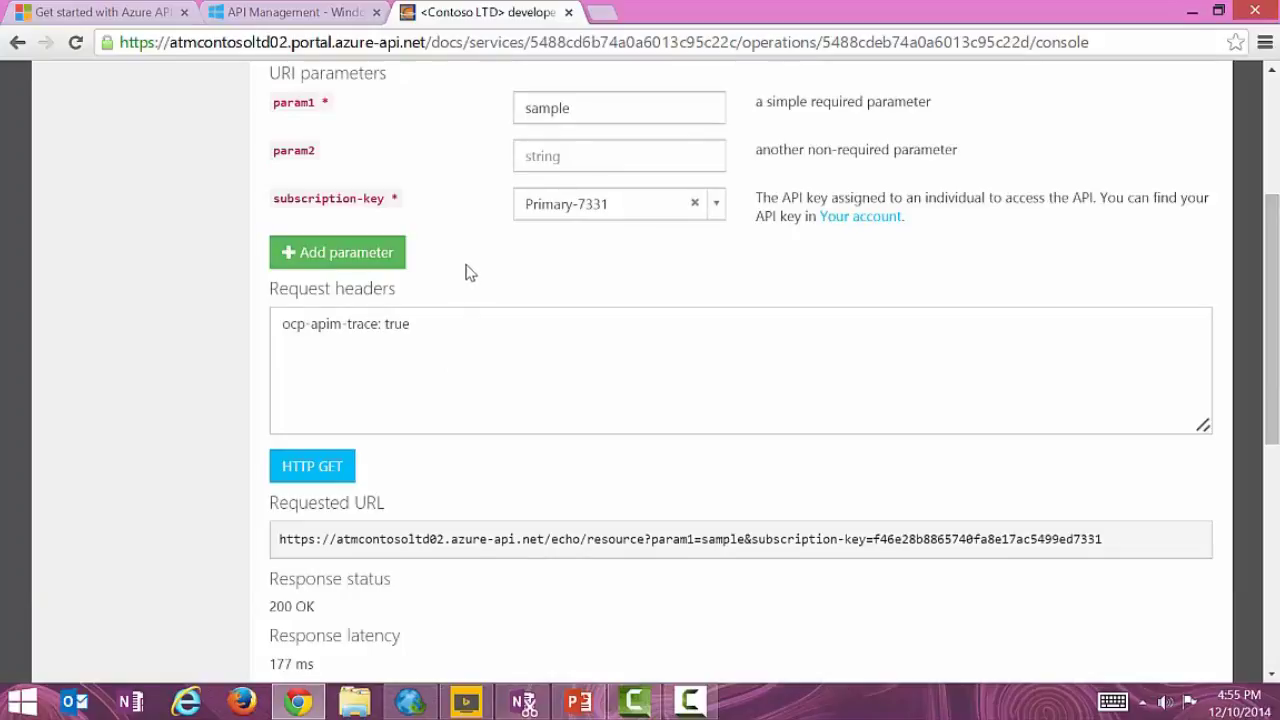
scroll(467, 250, down, 3)
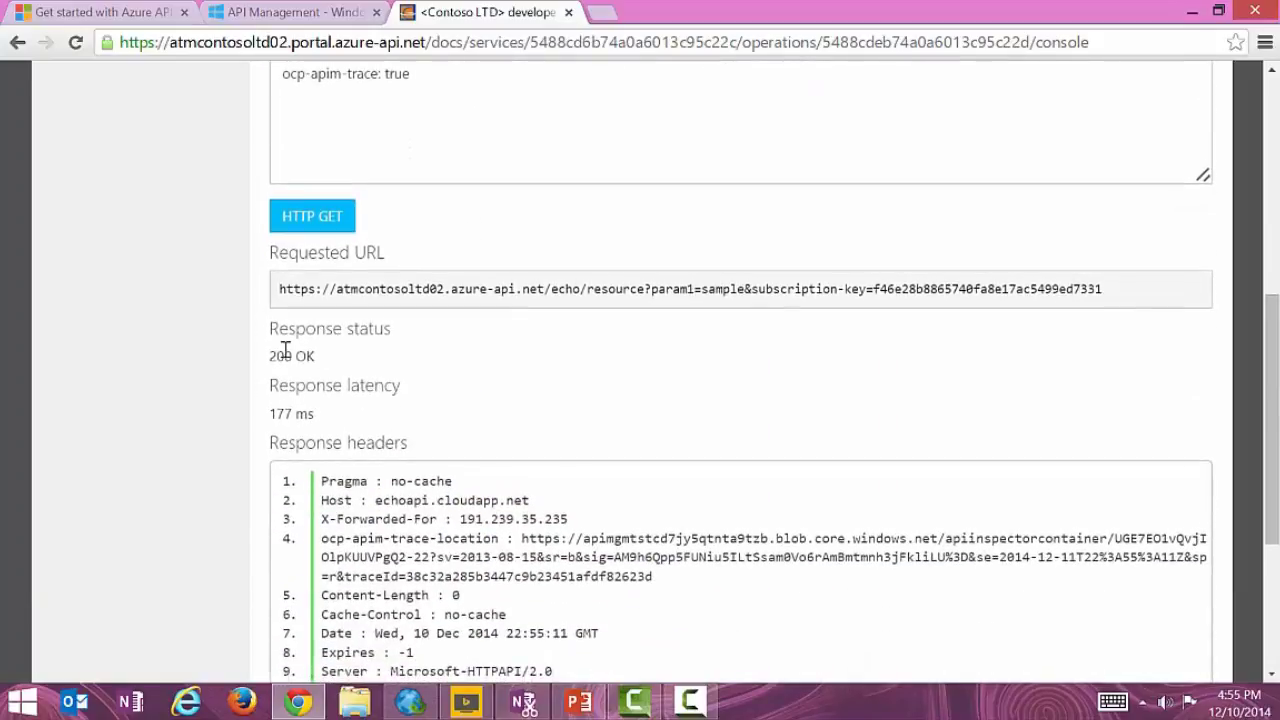
scroll(551, 326, down, 2)
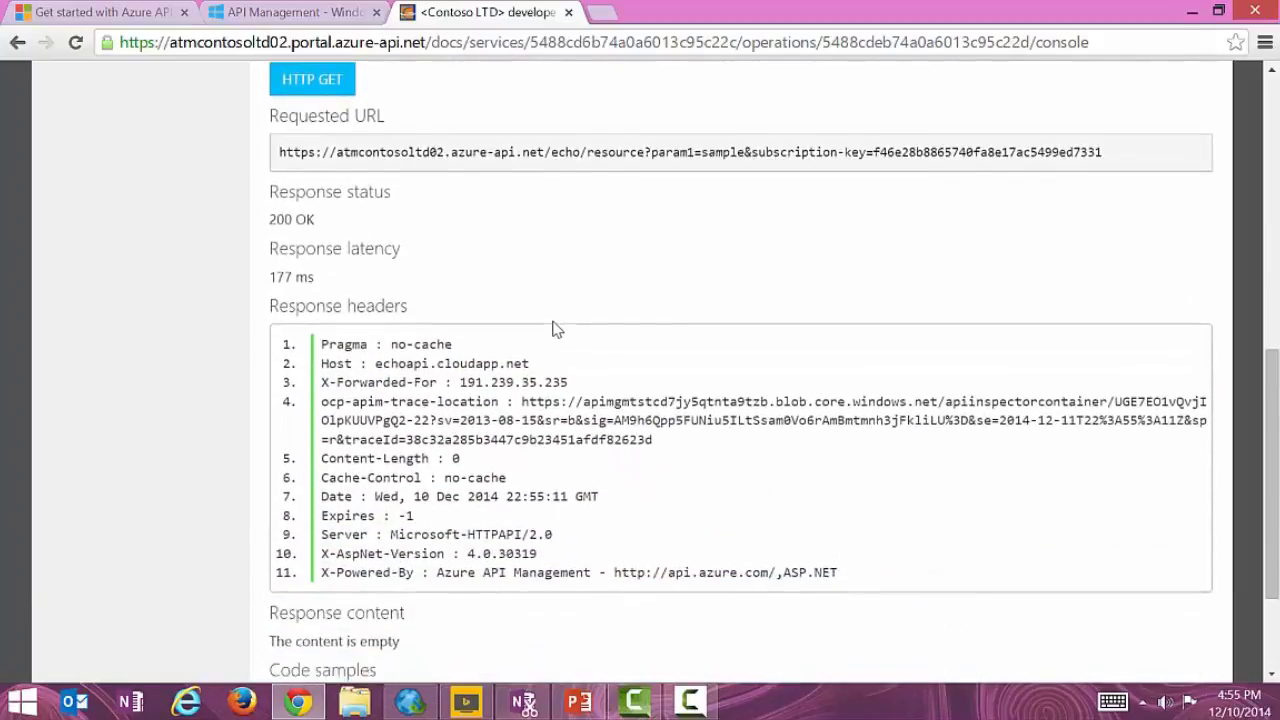
scroll(680, 360, down, 2)
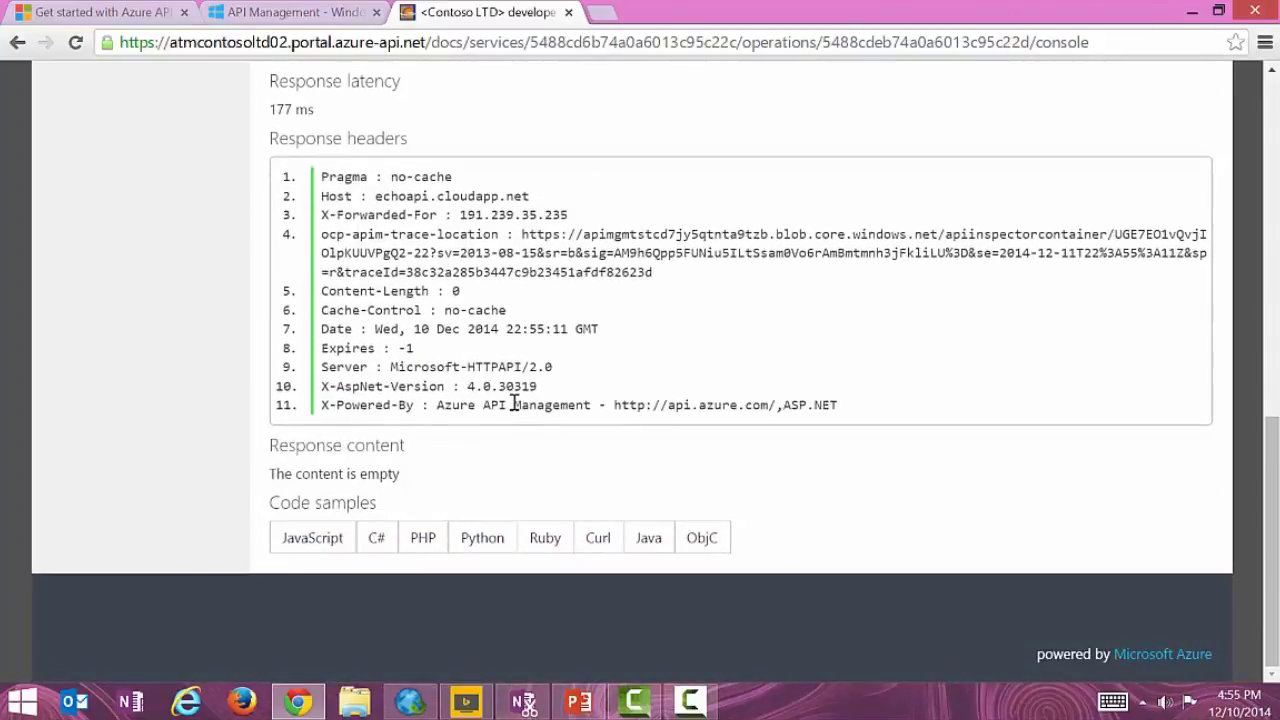
scroll(513, 403, up, 5)
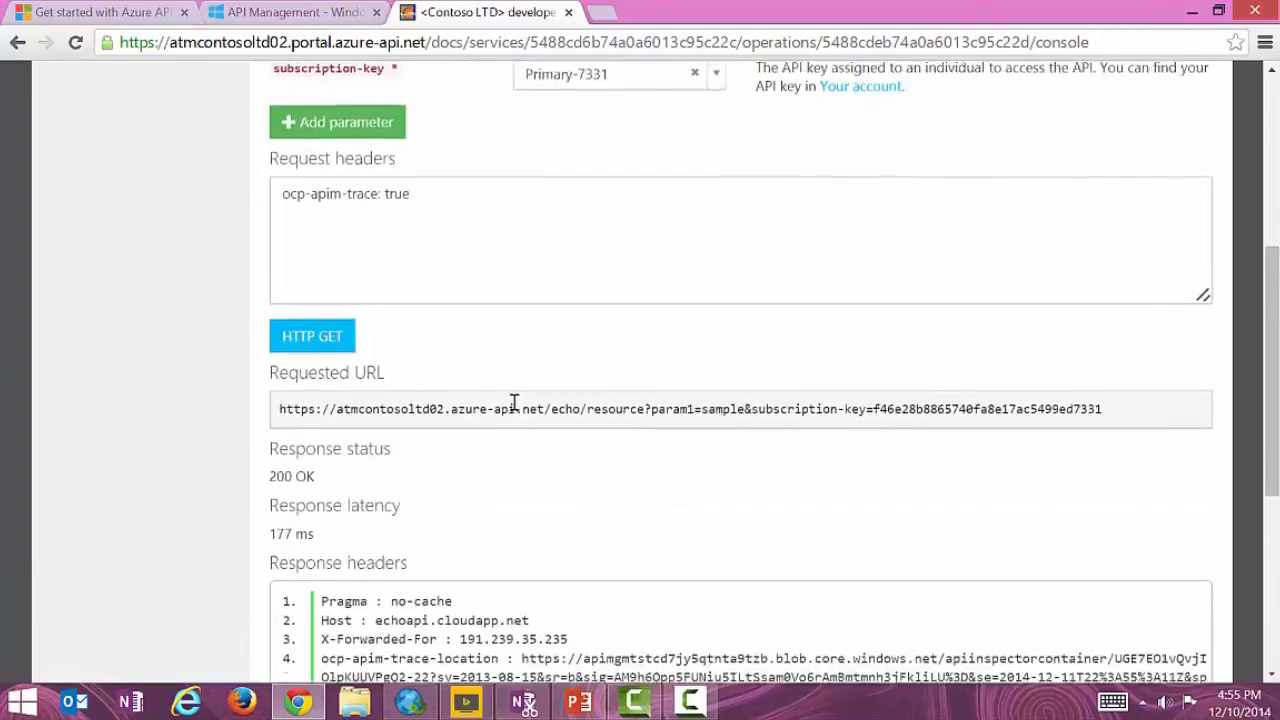
scroll(513, 403, up, 2)
Resend the Echo GET request seven times rapidly until it returns 429 Too Many Requests.
click(313, 510)
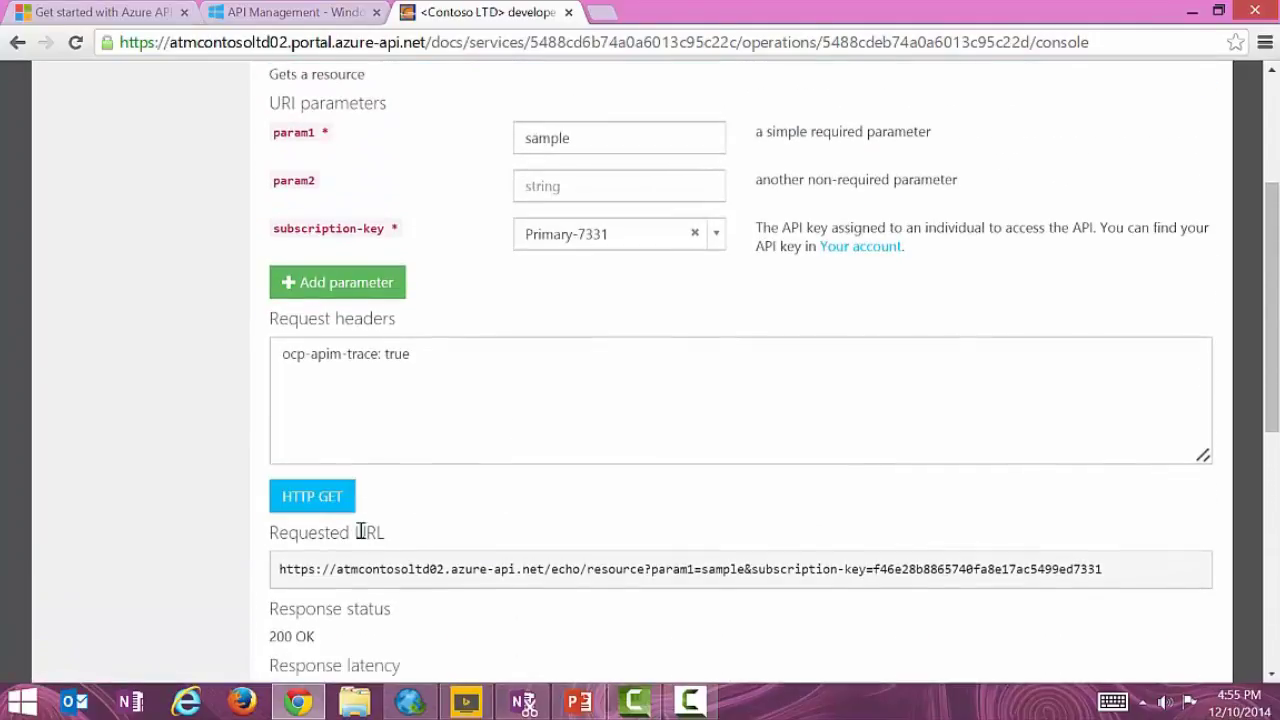
click(314, 500)
click(330, 500)
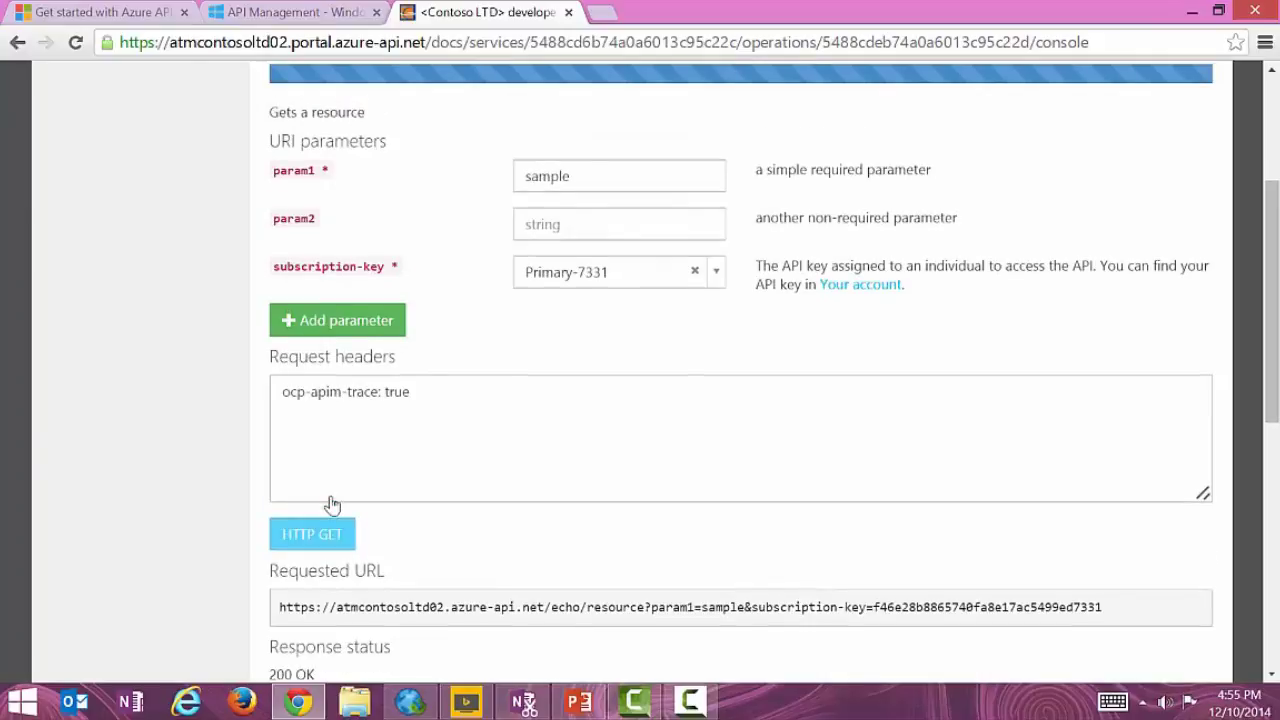
click(323, 499)
click(323, 499)
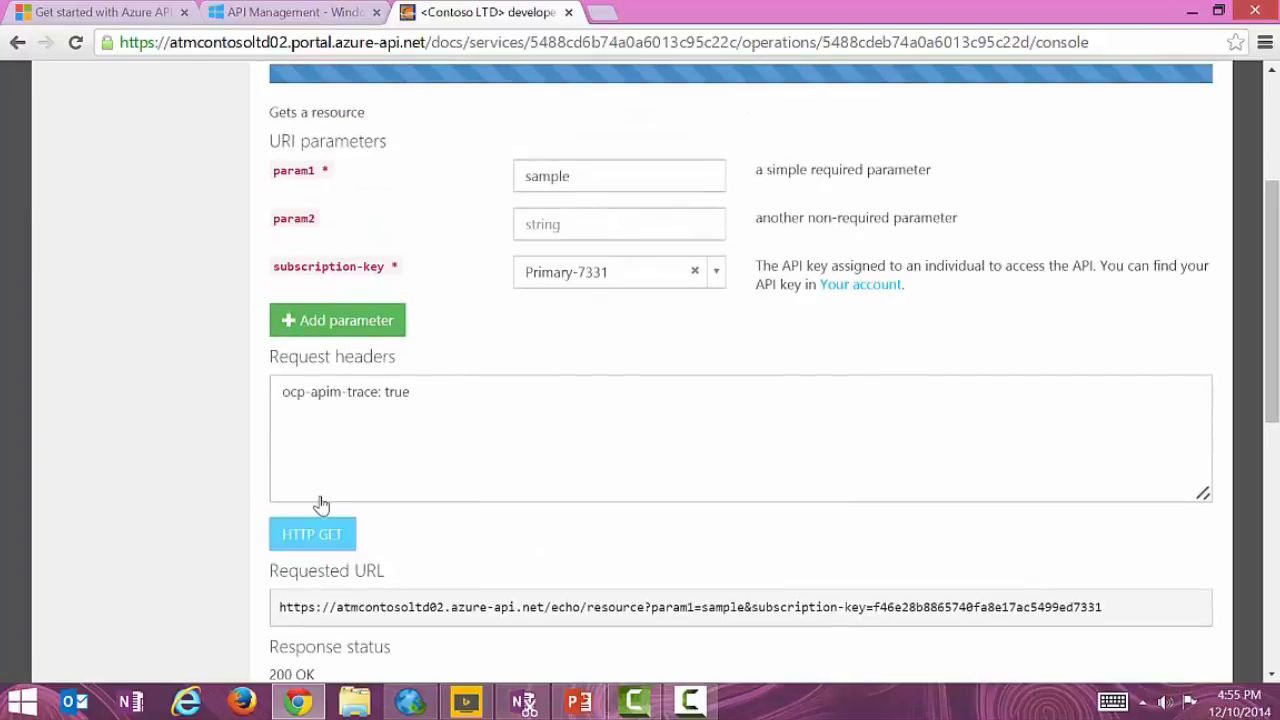
click(323, 501)
click(323, 501)
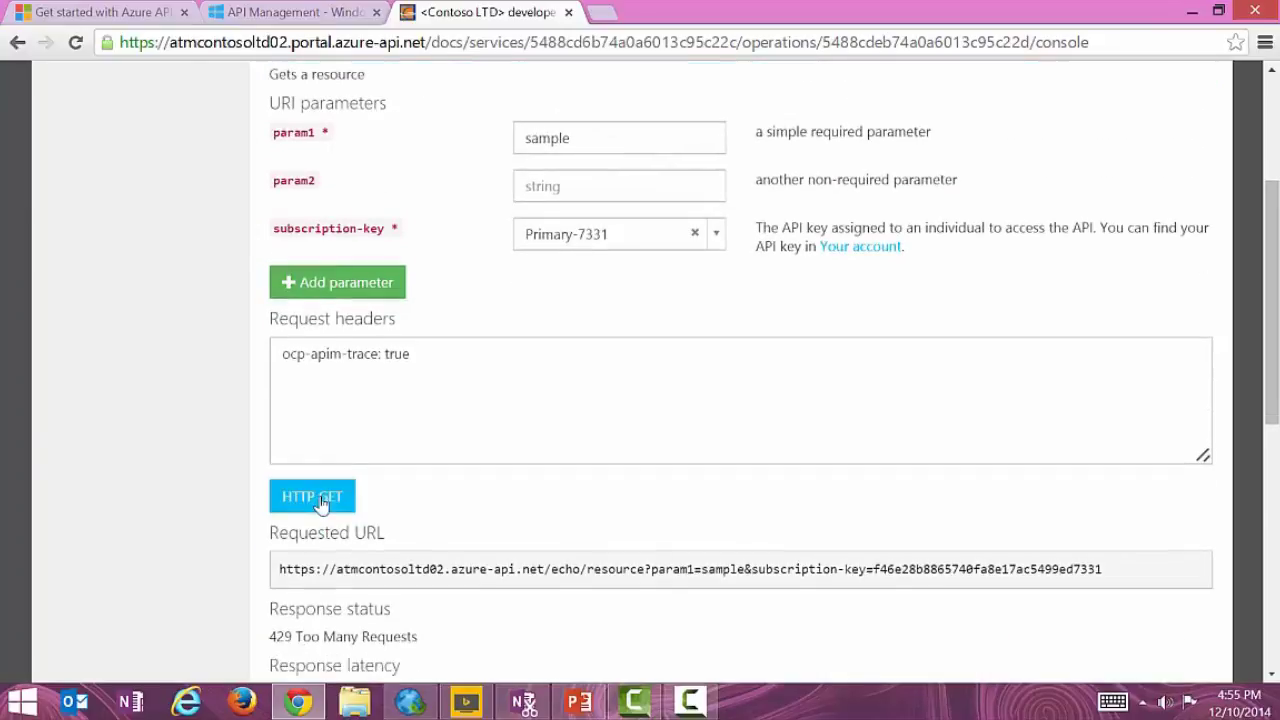
scroll(531, 449, down, 5)
scroll(548, 452, down, 1)
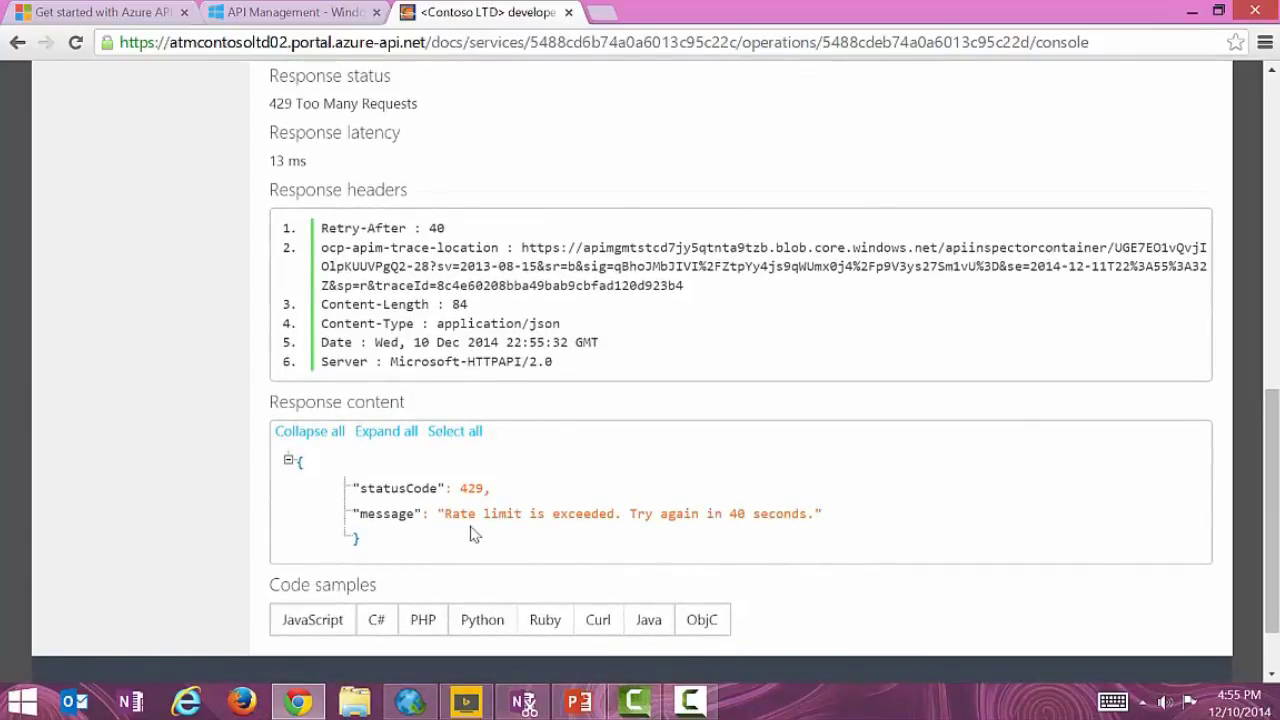
scroll(651, 449, down, 2)
scroll(651, 446, up, 10)
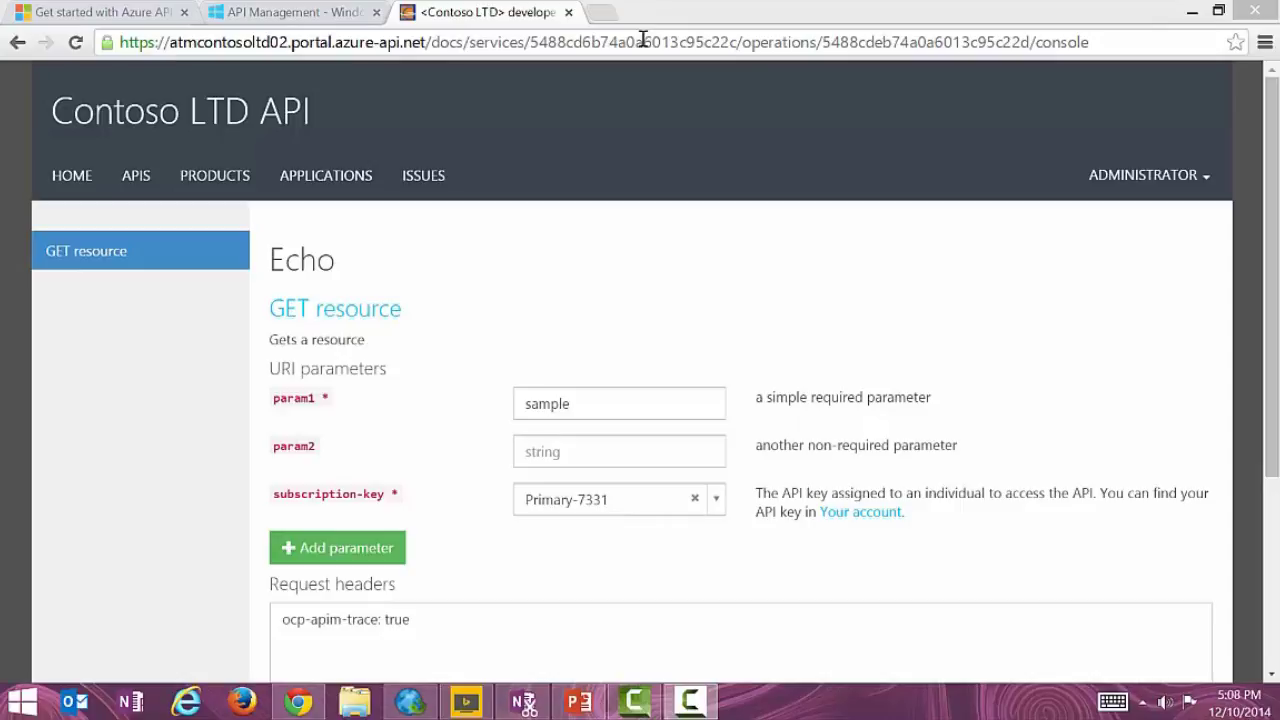
Return to the publisher portal and switch the dashboard's APIs chart to Today.
click(350, 20)
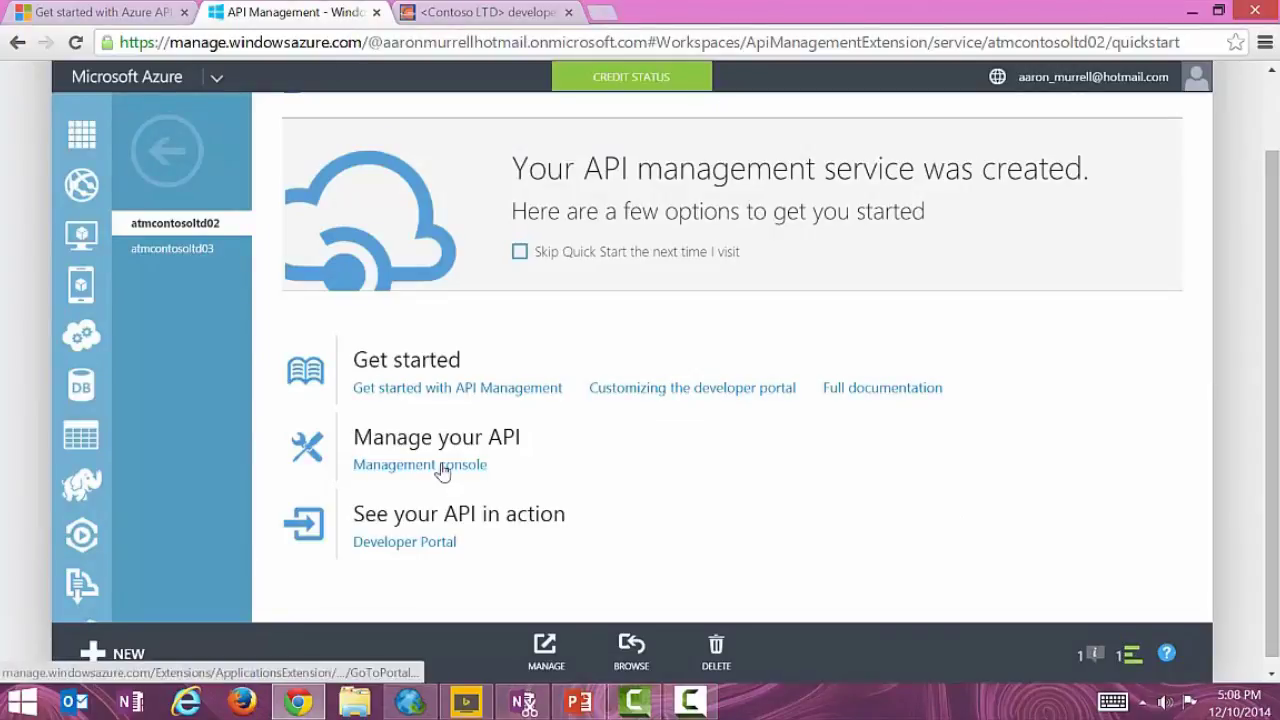
click(436, 464)
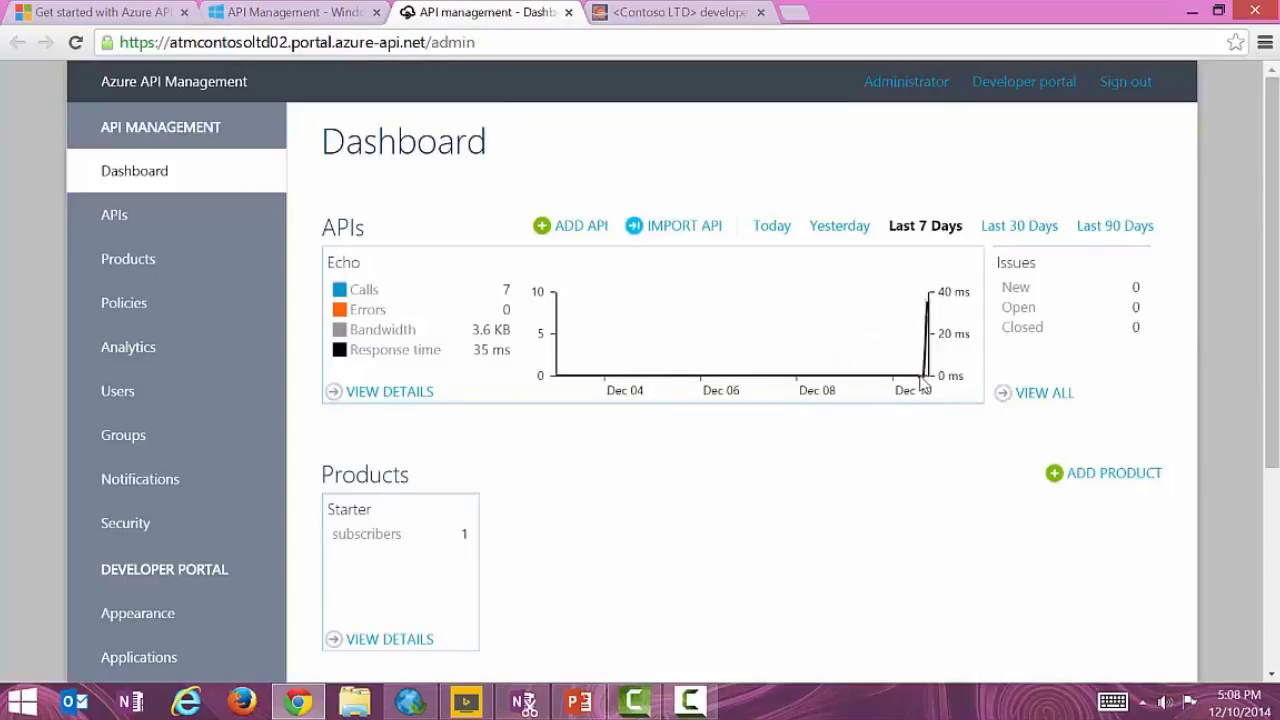
click(770, 228)
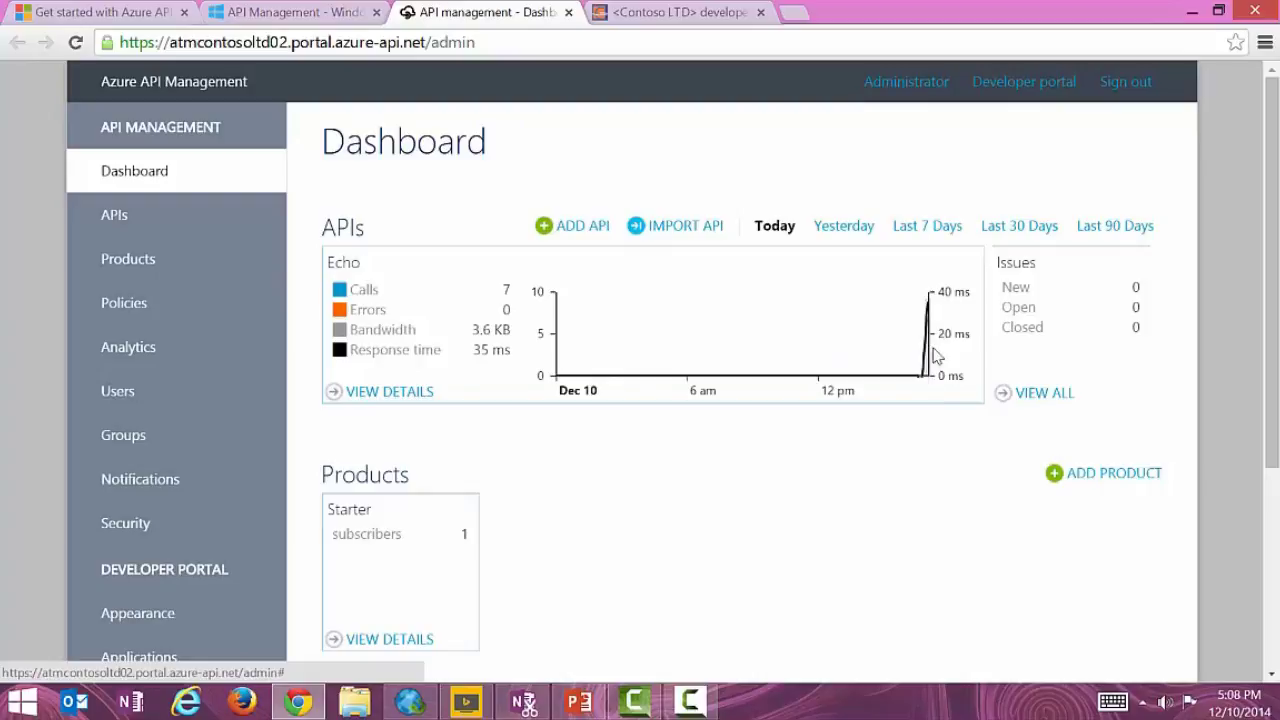
mouse_move(928, 352)
Show the Echo API's detailed summary chart filtered to Today.
click(418, 394)
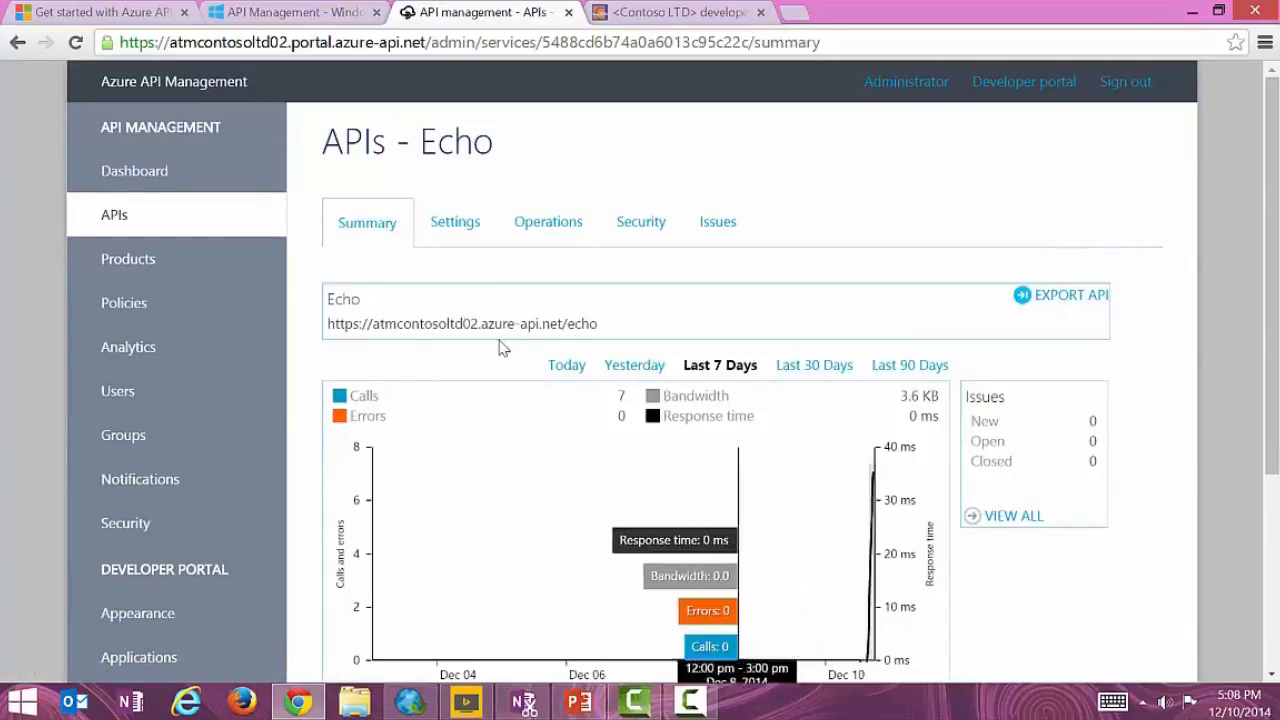
scroll(790, 366, down, 3)
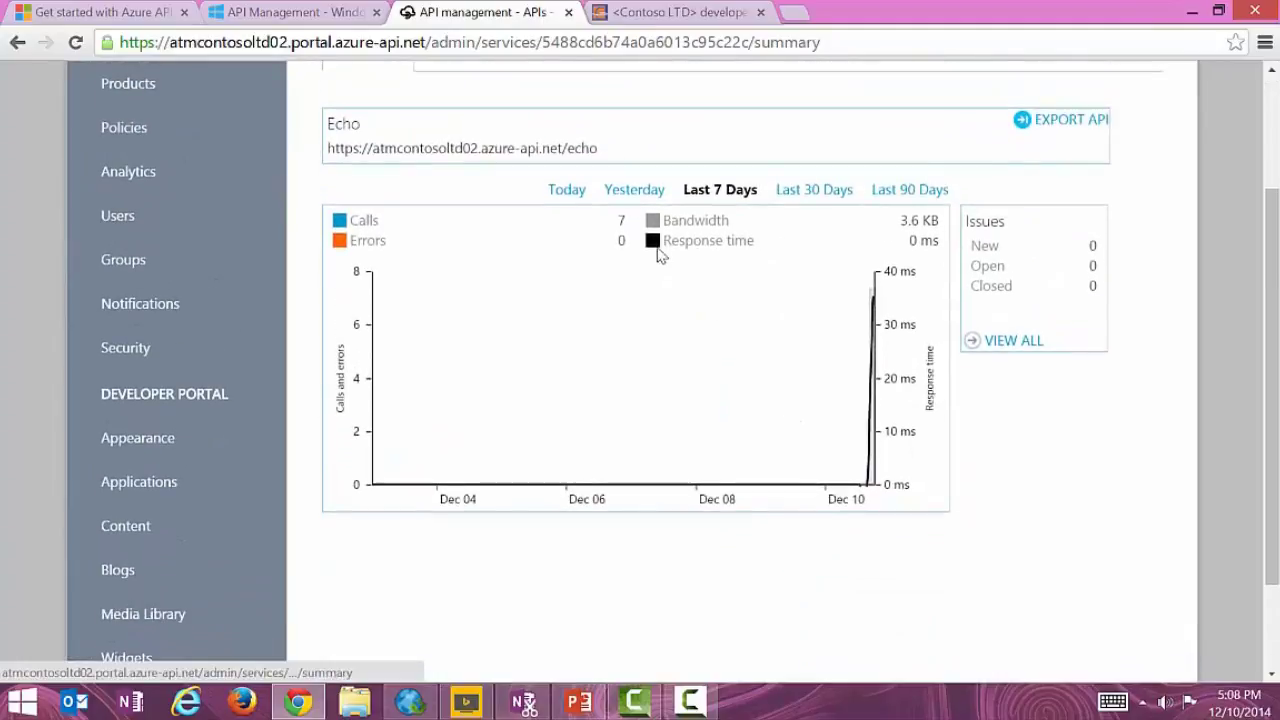
click(567, 190)
scroll(910, 398, down, 1)
scroll(910, 398, down, 1)
Go to the developer portal Appearance page to start style customization.
scroll(910, 398, up, 3)
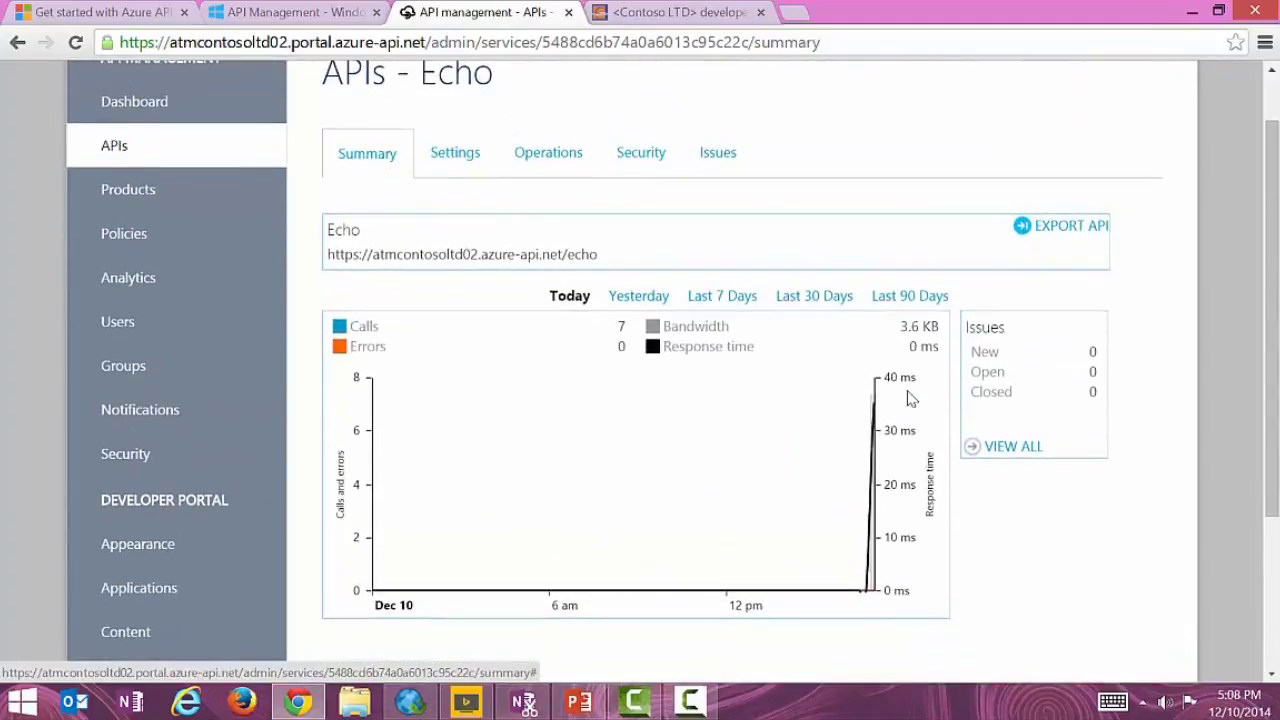
mouse_move(466, 420)
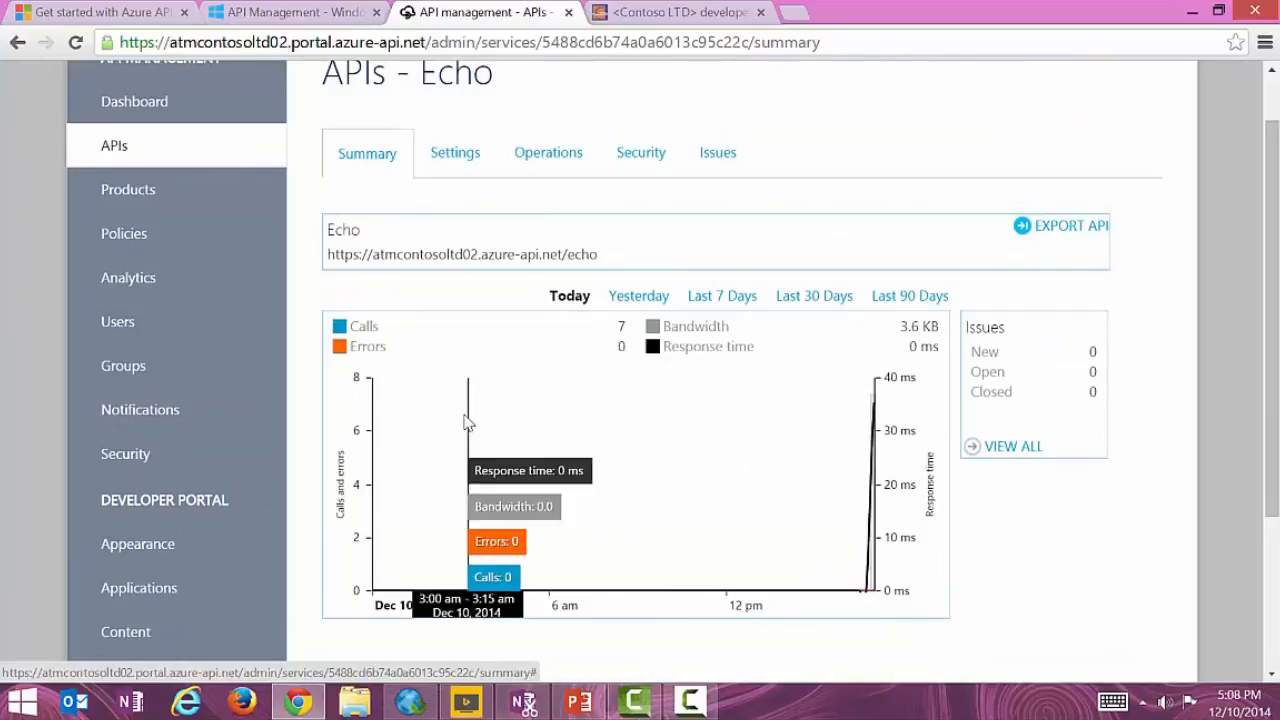
click(163, 557)
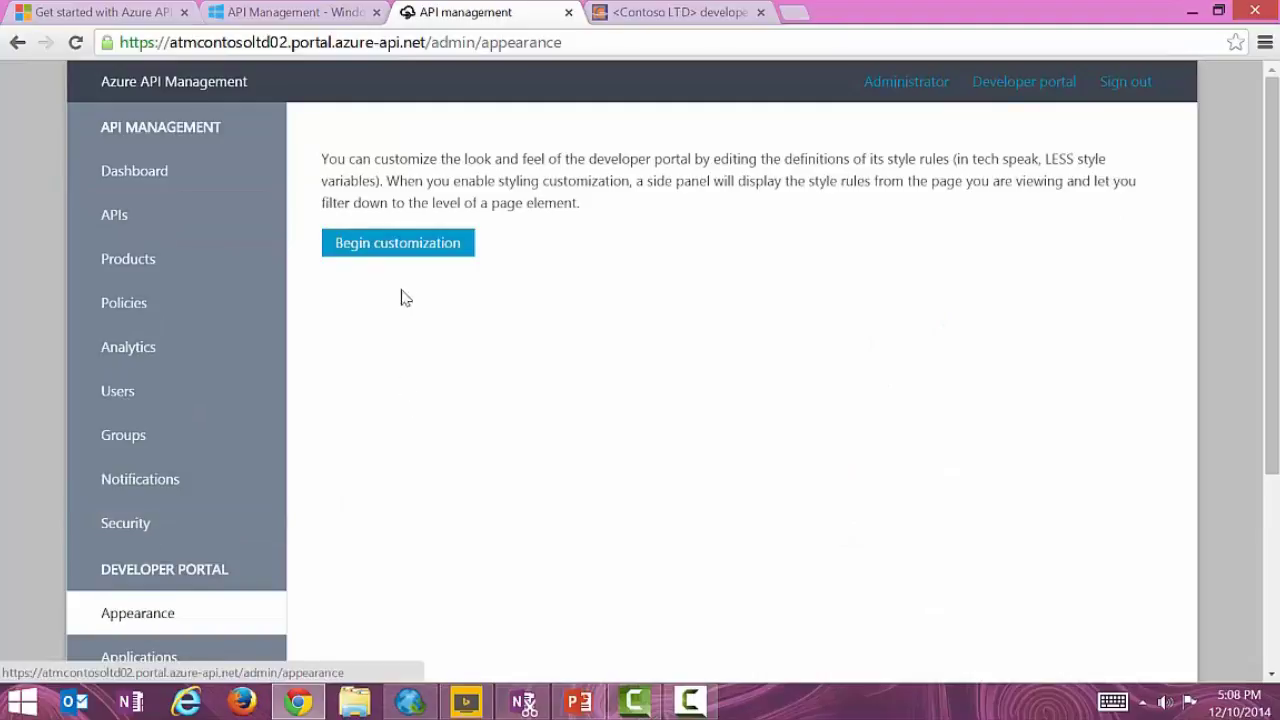
click(399, 250)
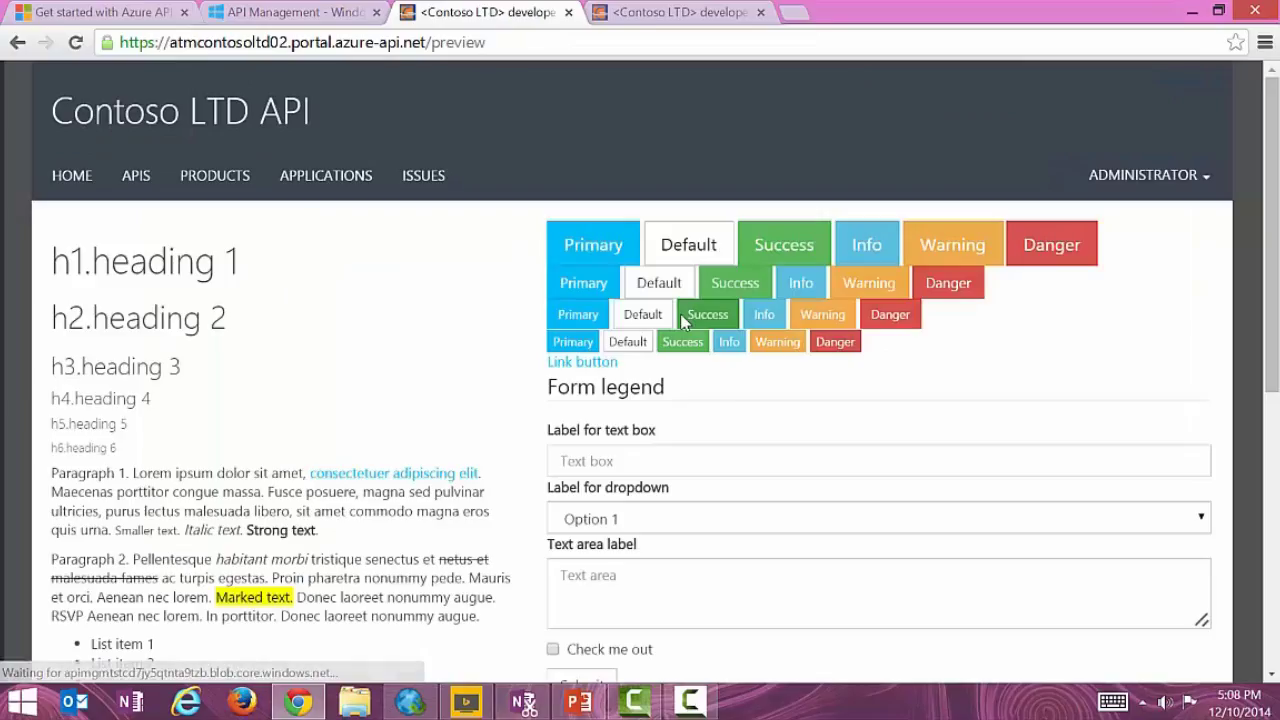
scroll(410, 340, down, 4)
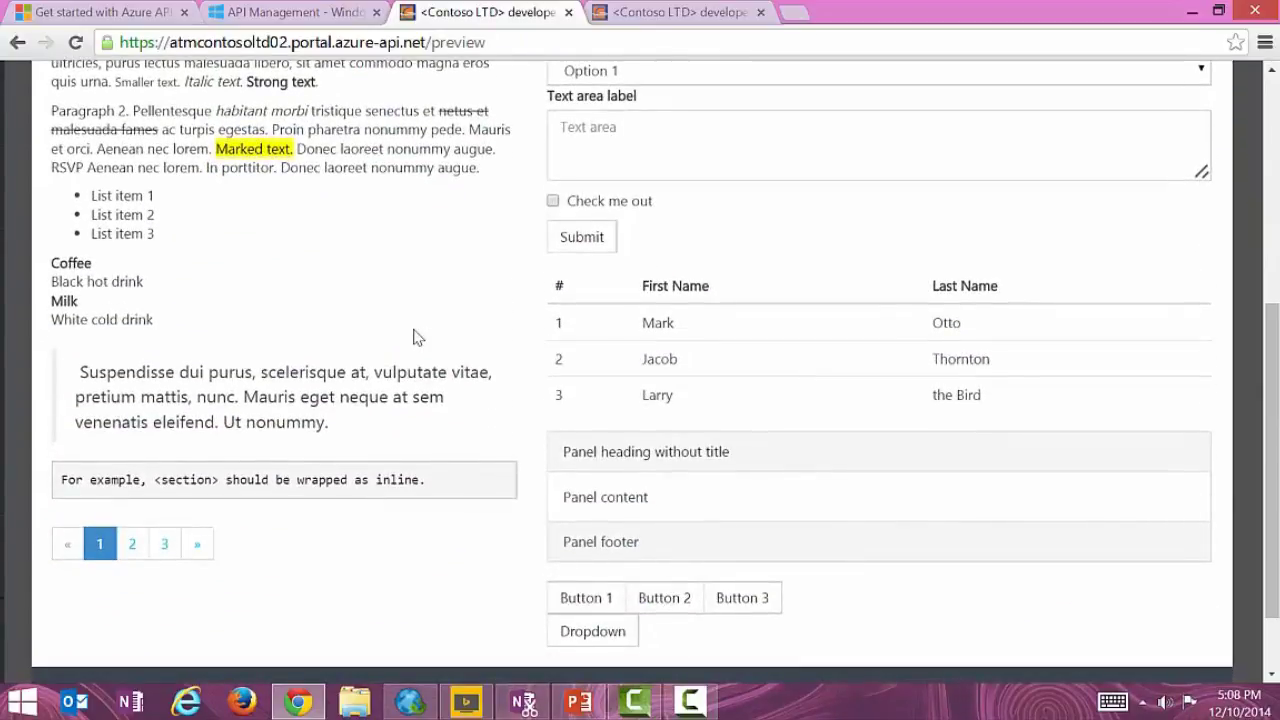
scroll(418, 337, up, 1)
scroll(418, 337, up, 3)
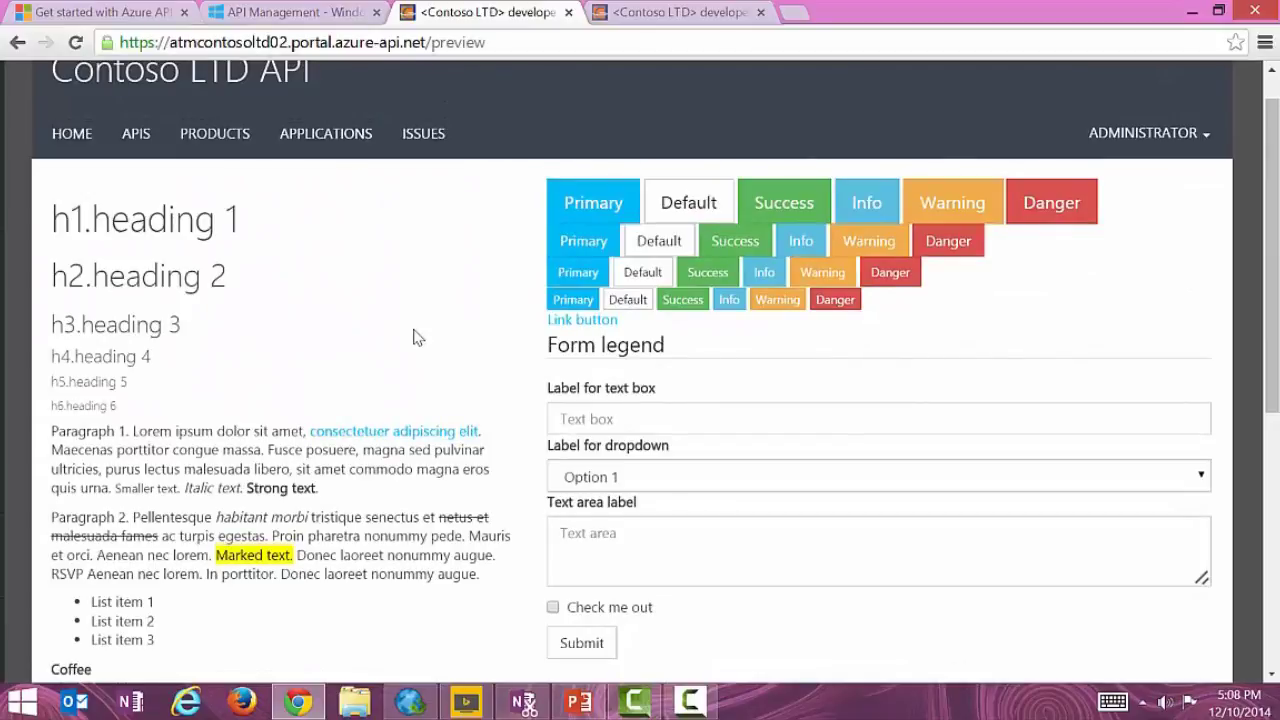
key(alt+Left)
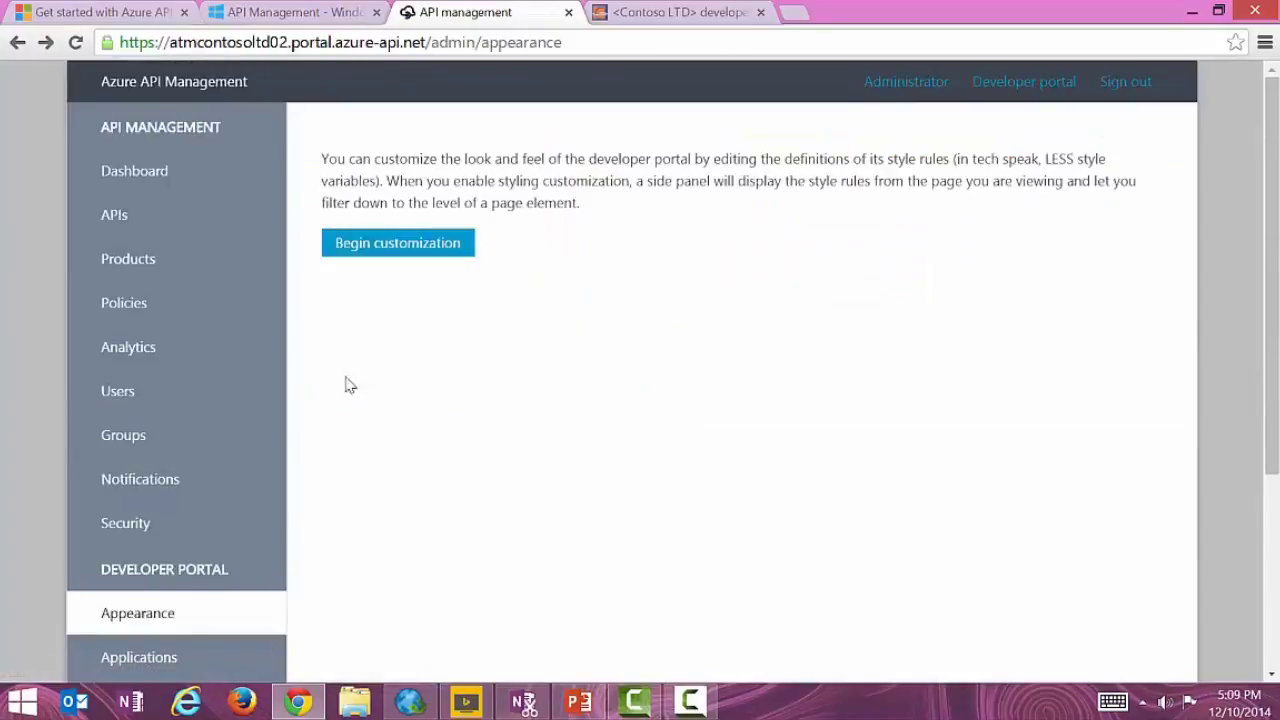
scroll(166, 480, down, 2)
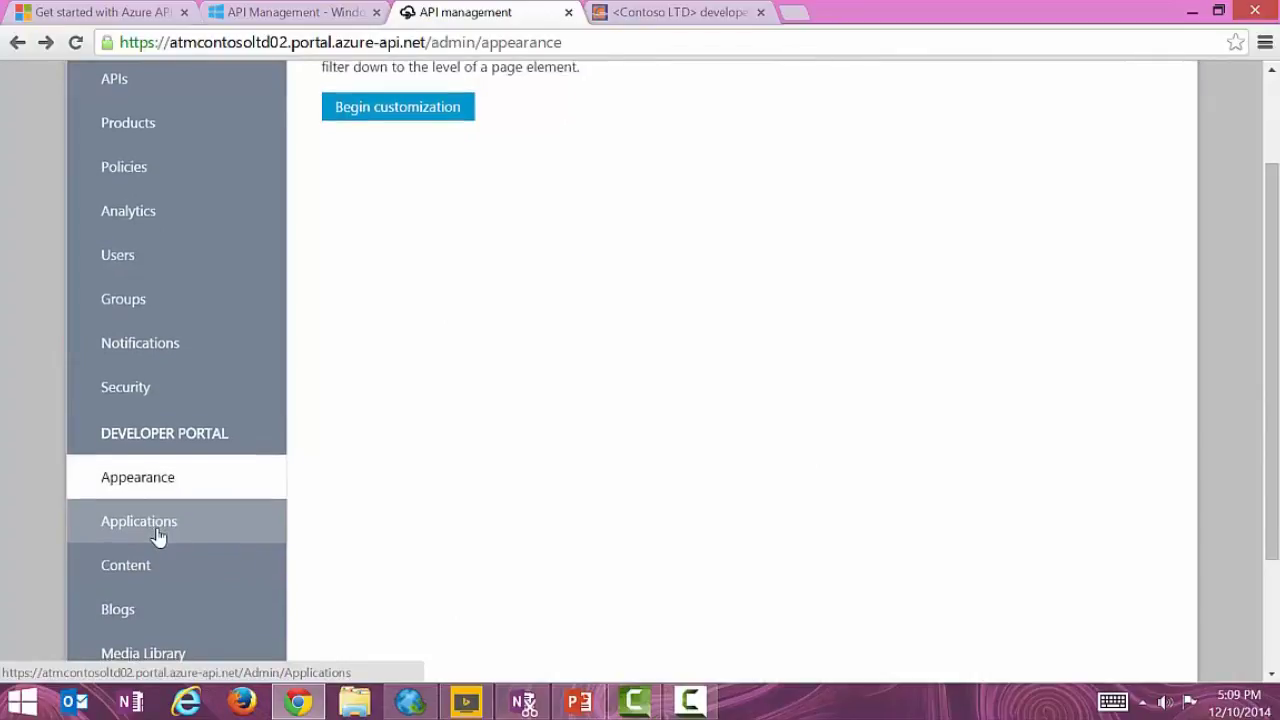
scroll(157, 535, down, 3)
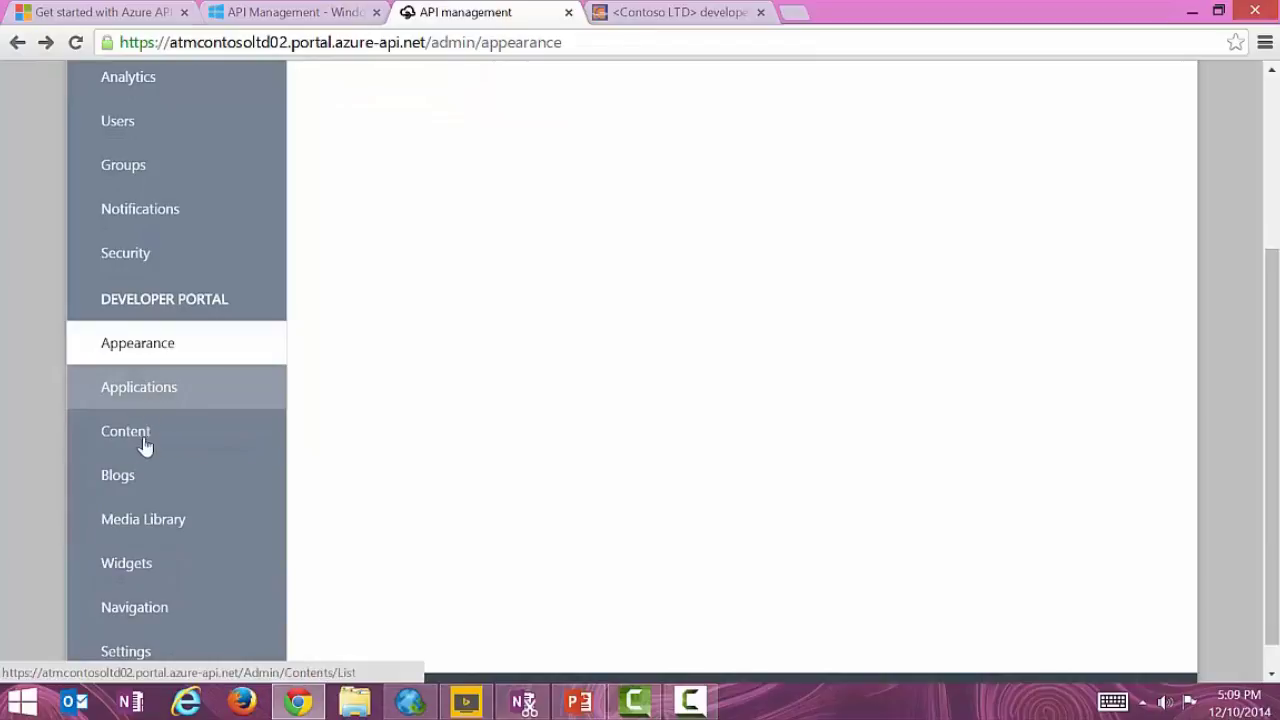
Browse the Manage Content list with the published Welcome and Coming soon pages, then select the address bar.
click(125, 431)
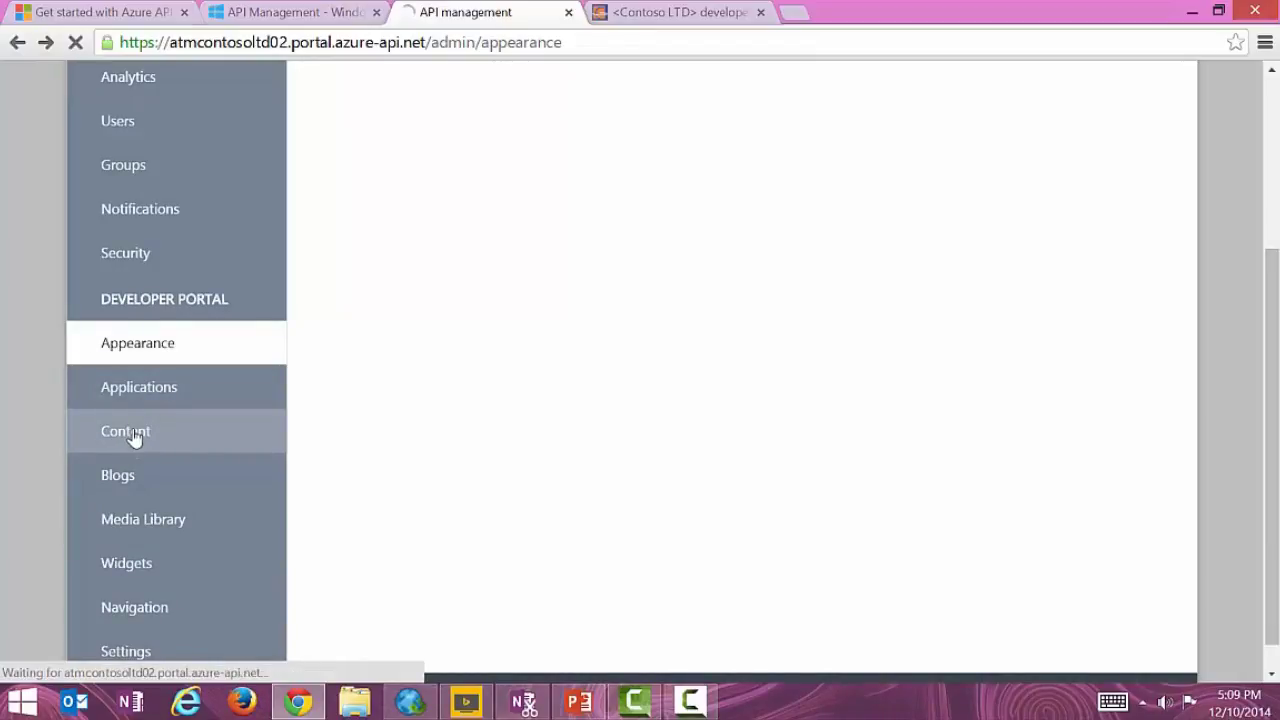
scroll(137, 480, down, 1)
scroll(140, 484, down, 1)
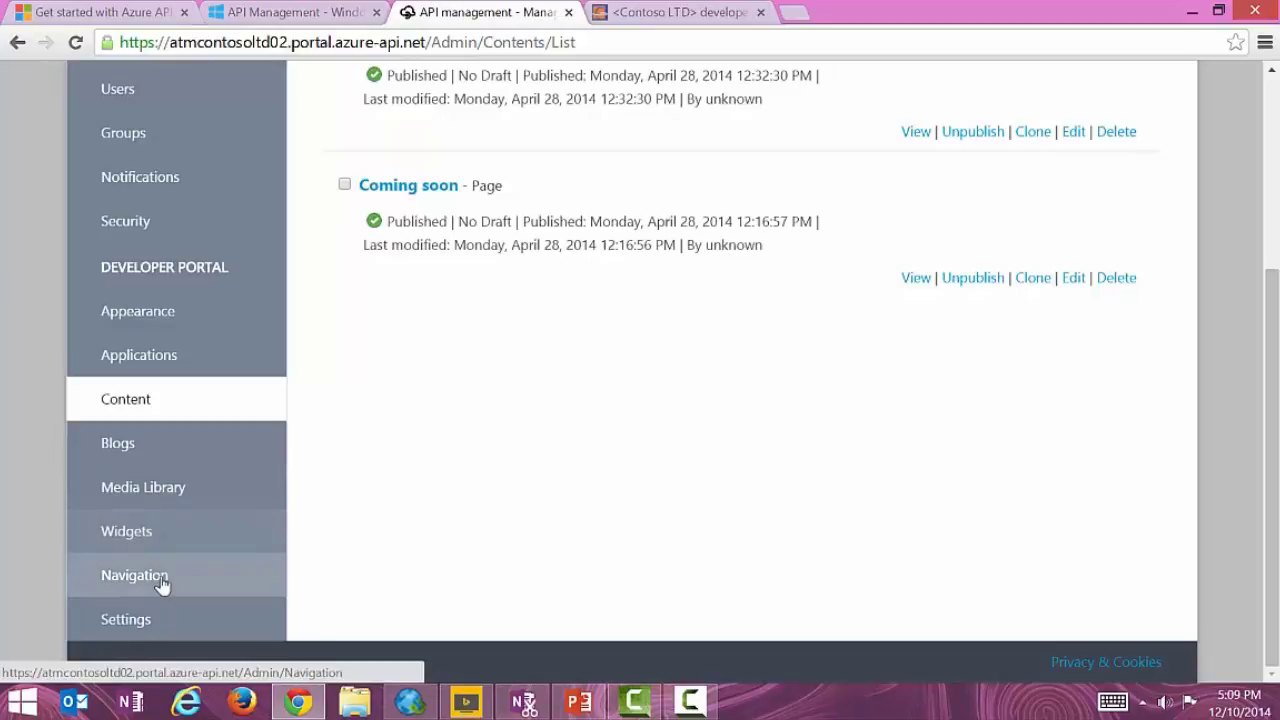
scroll(309, 476, up, 3)
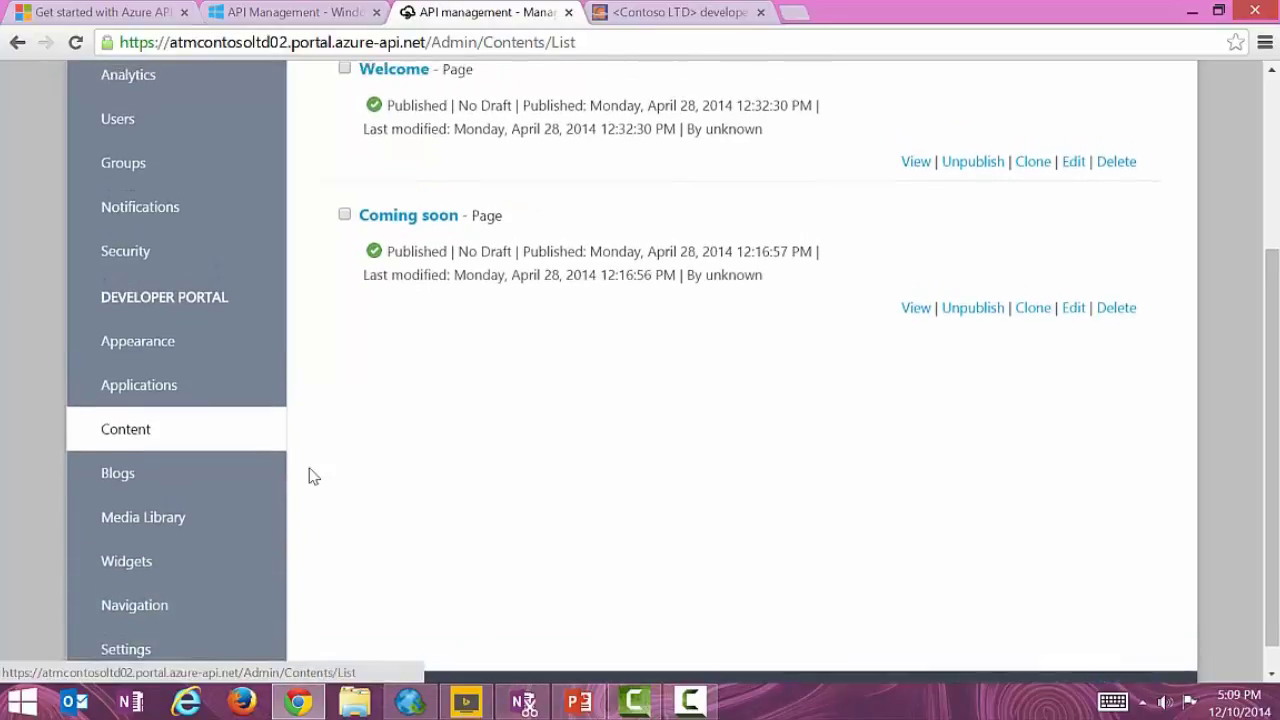
scroll(309, 476, up, 1)
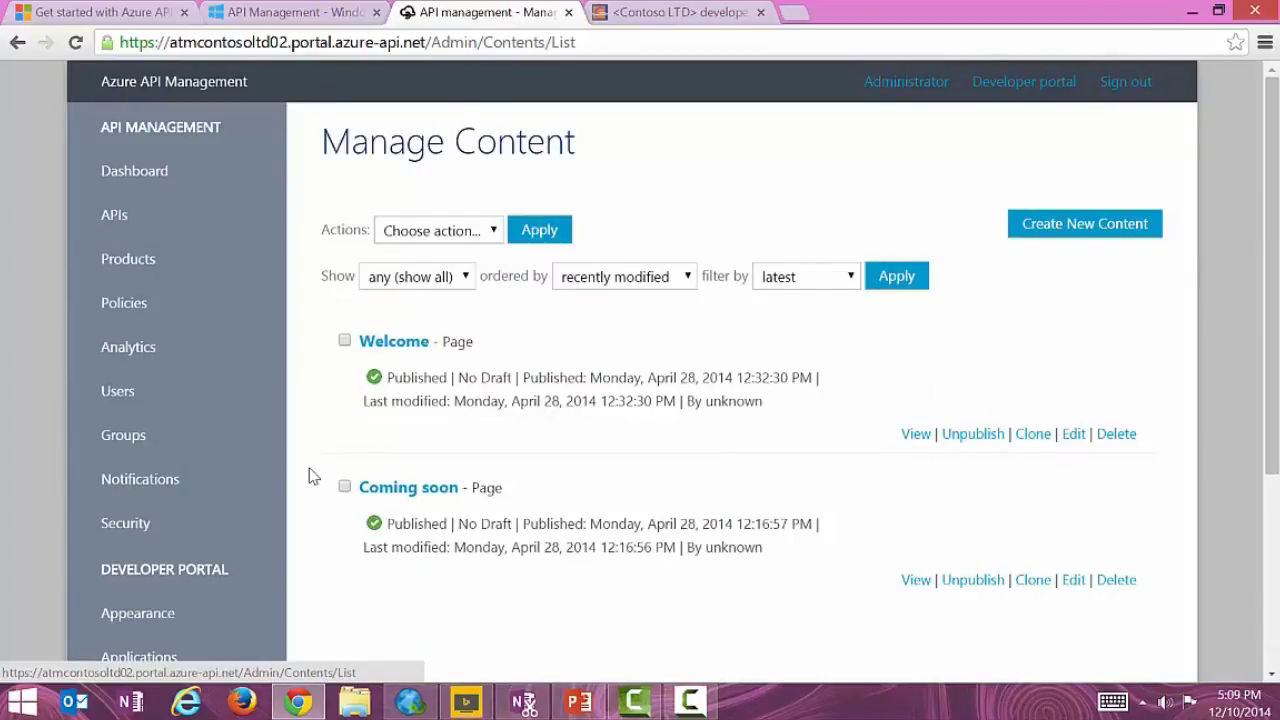
click(486, 37)
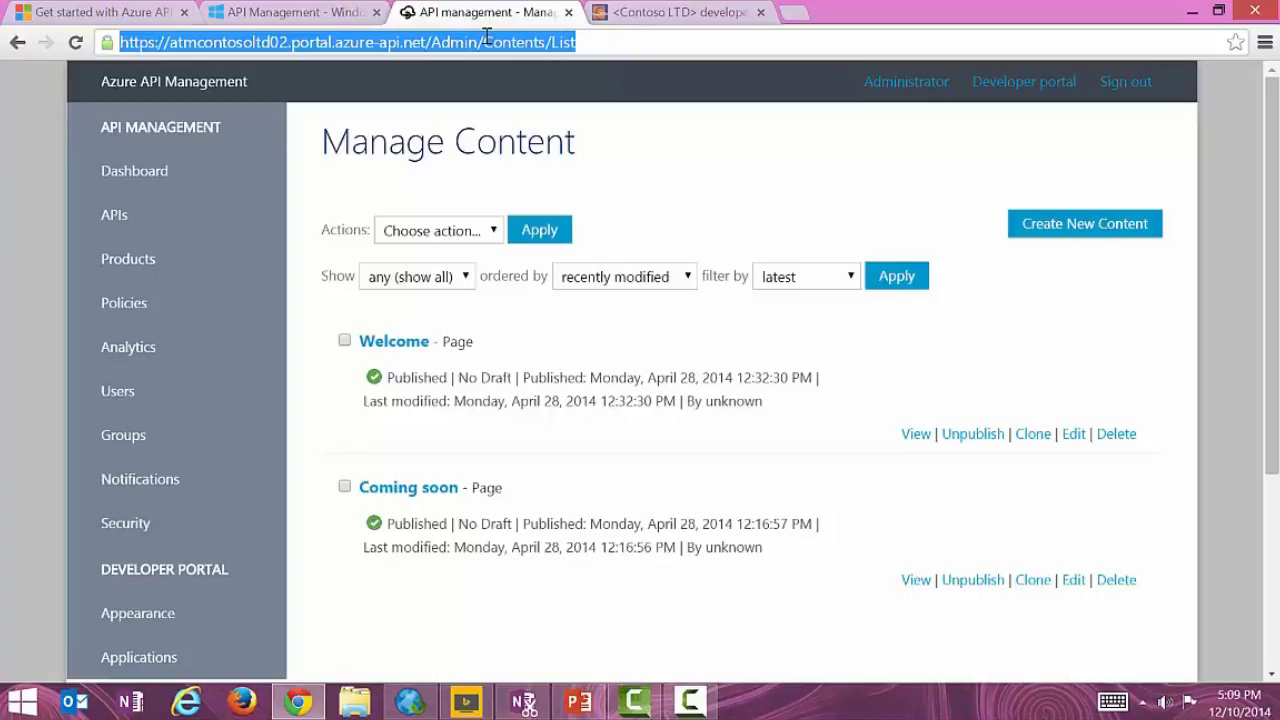
Load the developer.fantasydata.com home page and scroll through it.
text(fan)
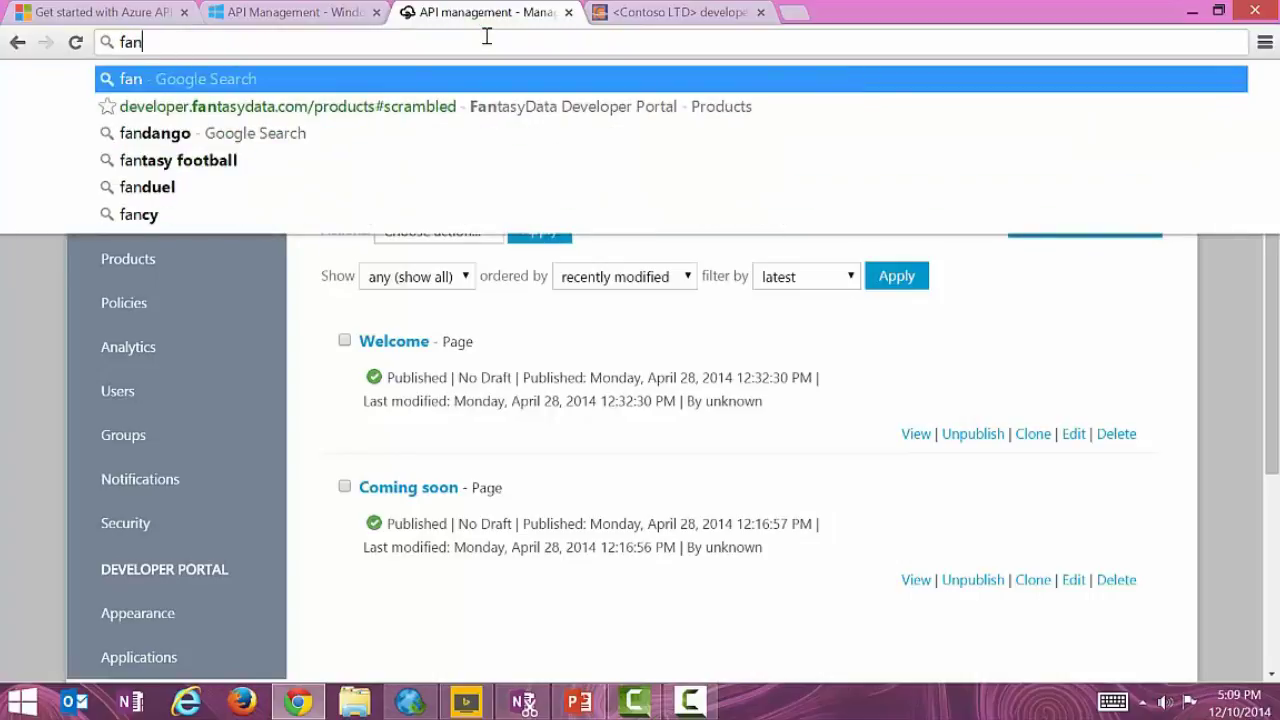
key(Down)
key(BackSpace)
key(BackSpace)
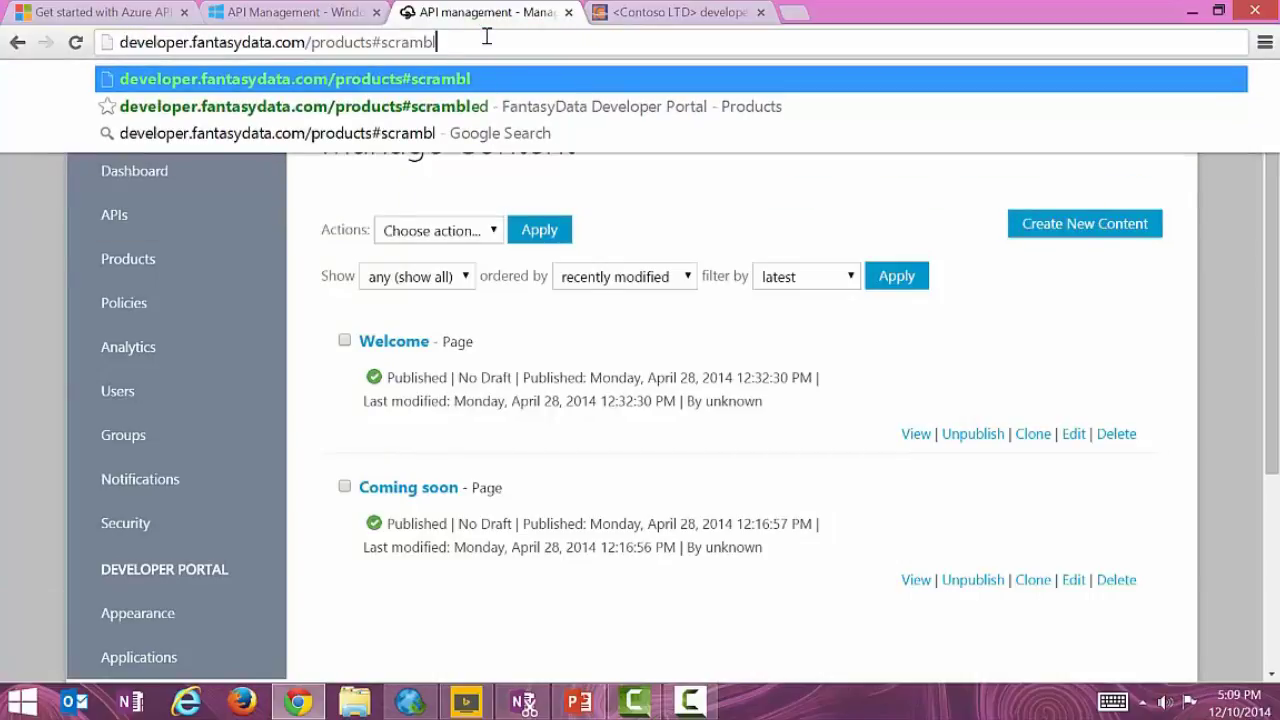
key(BackSpace)
key(BackSpace)
key(BackSpace)
key(BackSpace)
key(BackSpace)
key(BackSpace)
key(BackSpace)
key(BackSpace)
key(BackSpace)
key(BackSpace)
key(BackSpace)
key(BackSpace)
key(BackSpace)
key(BackSpace)
key(BackSpace)
key(BackSpace)
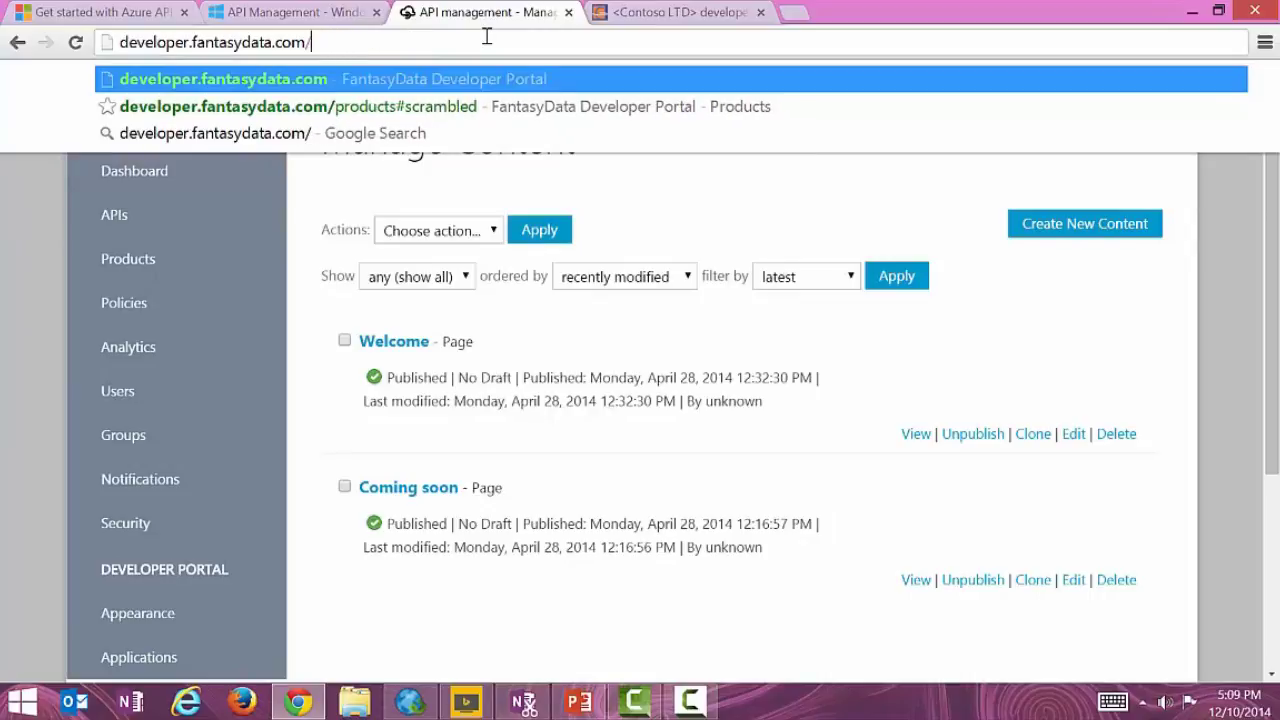
key(Return)
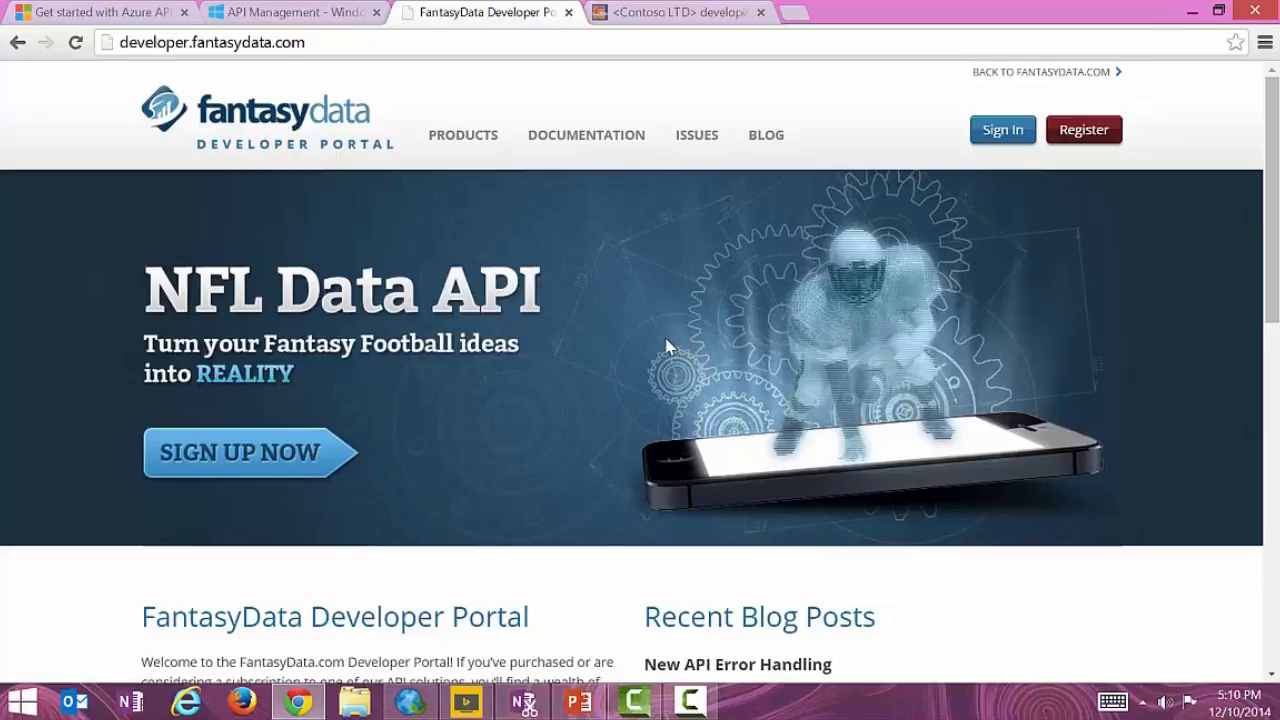
scroll(668, 345, down, 3)
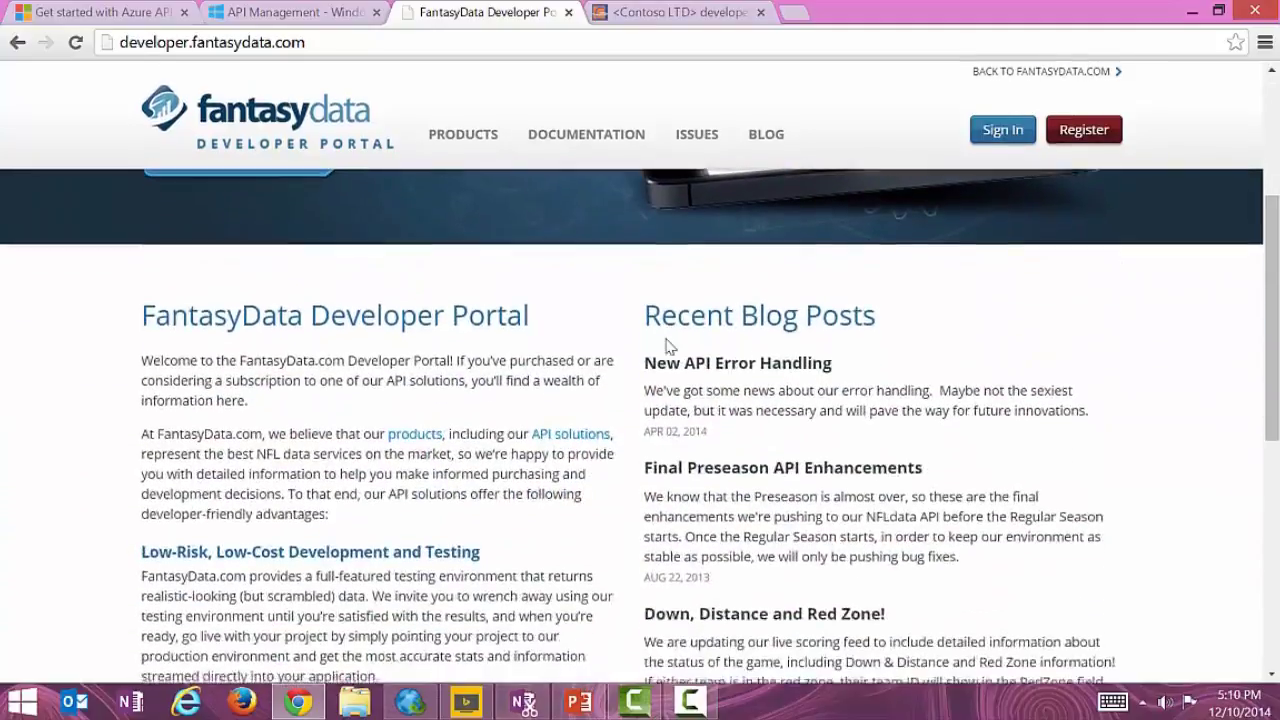
scroll(668, 345, down, 5)
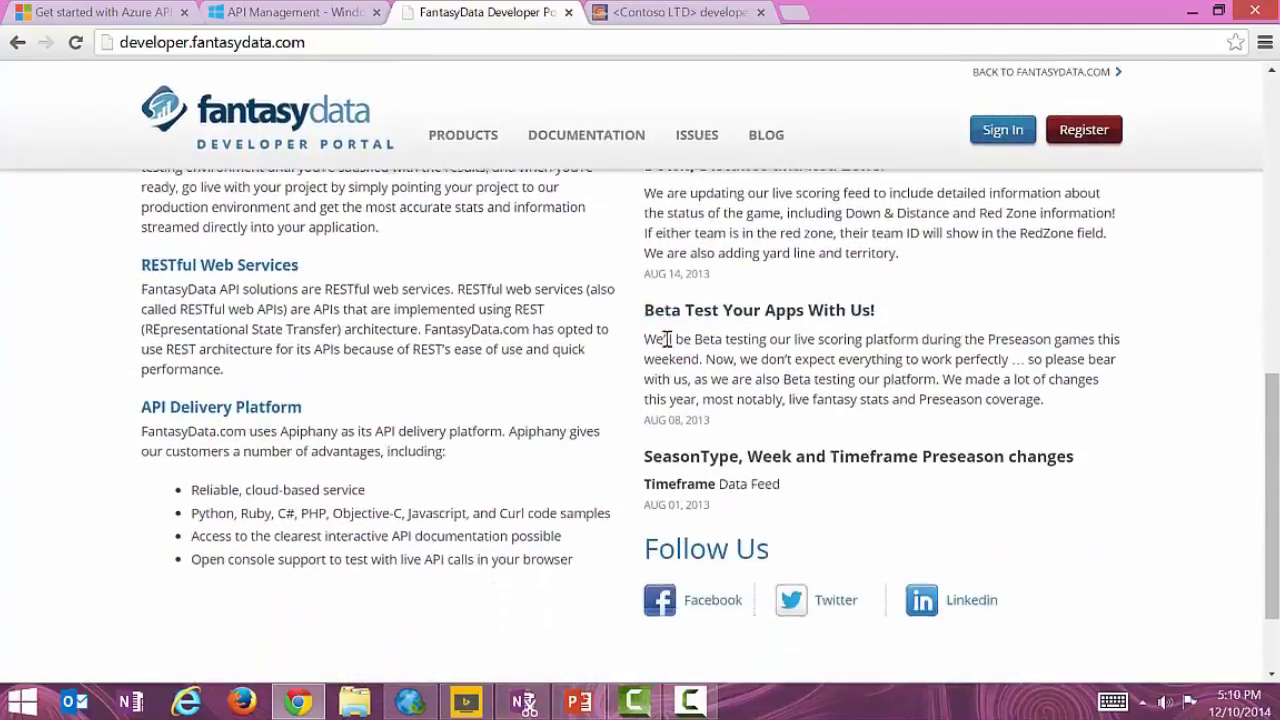
Review the Developer, Standard, Premium and Enterprise license cards, priced $29 to $999/month.
click(486, 137)
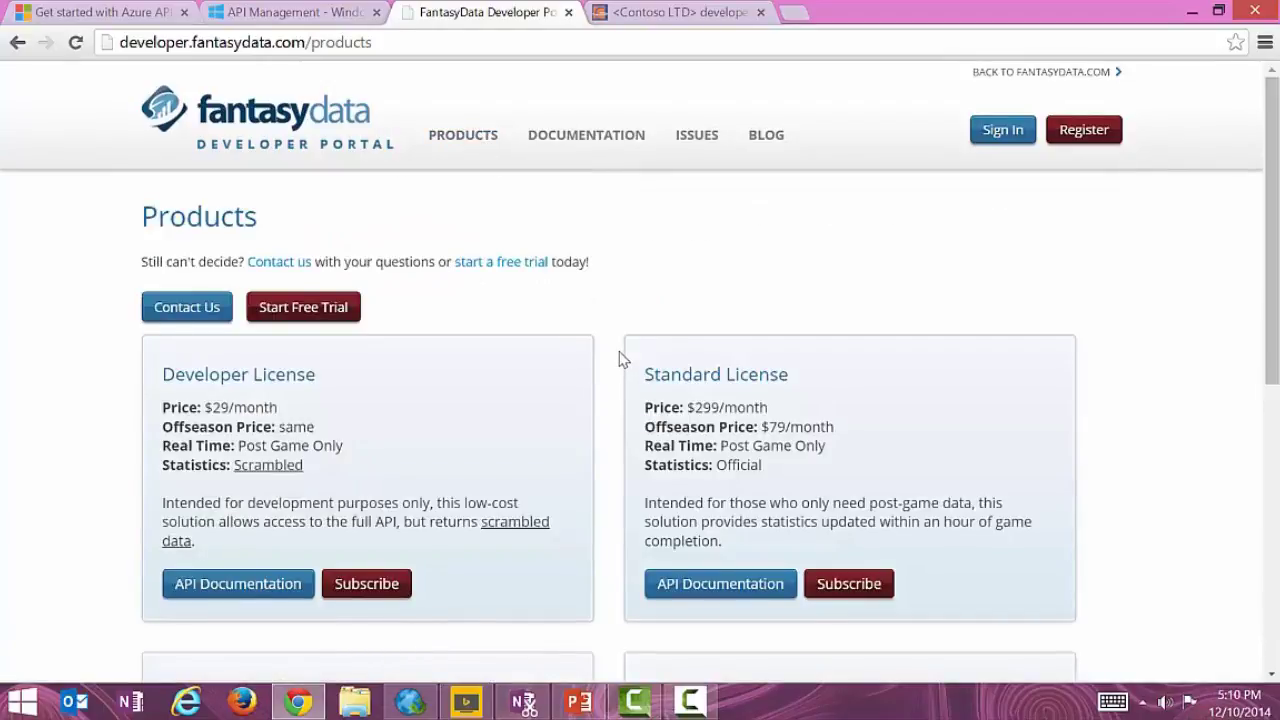
scroll(620, 358, down, 3)
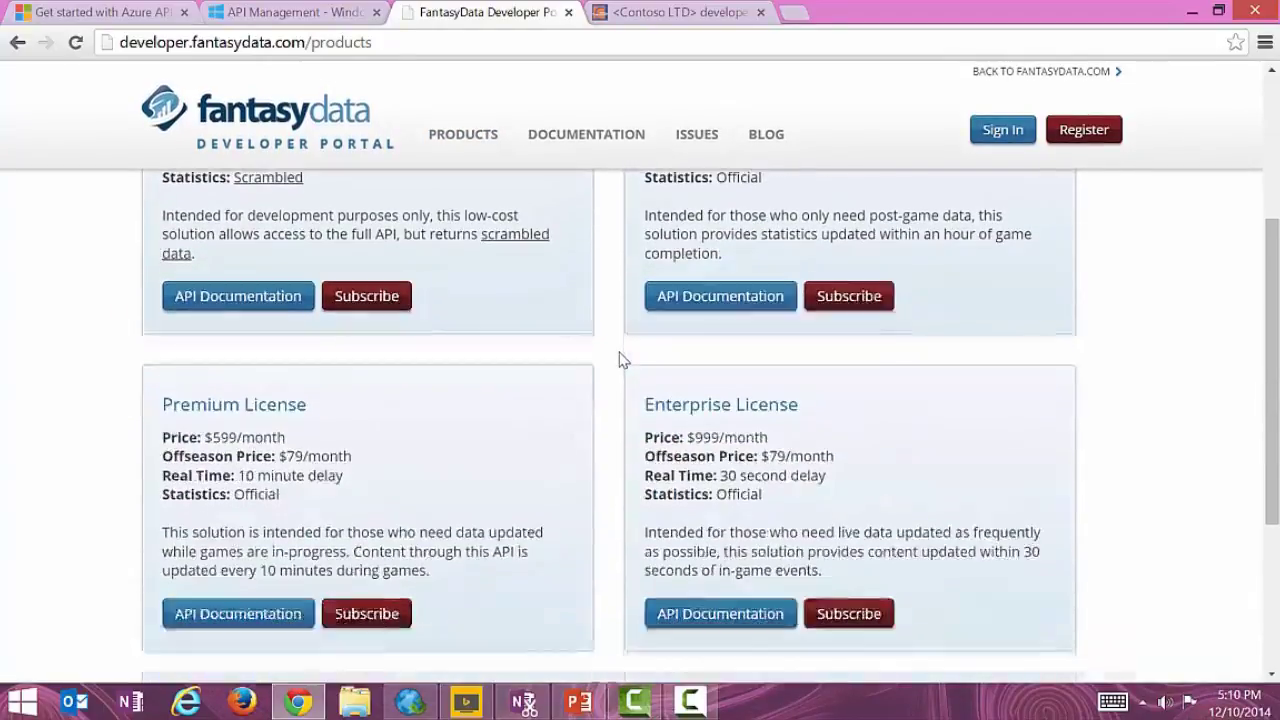
scroll(620, 358, down, 4)
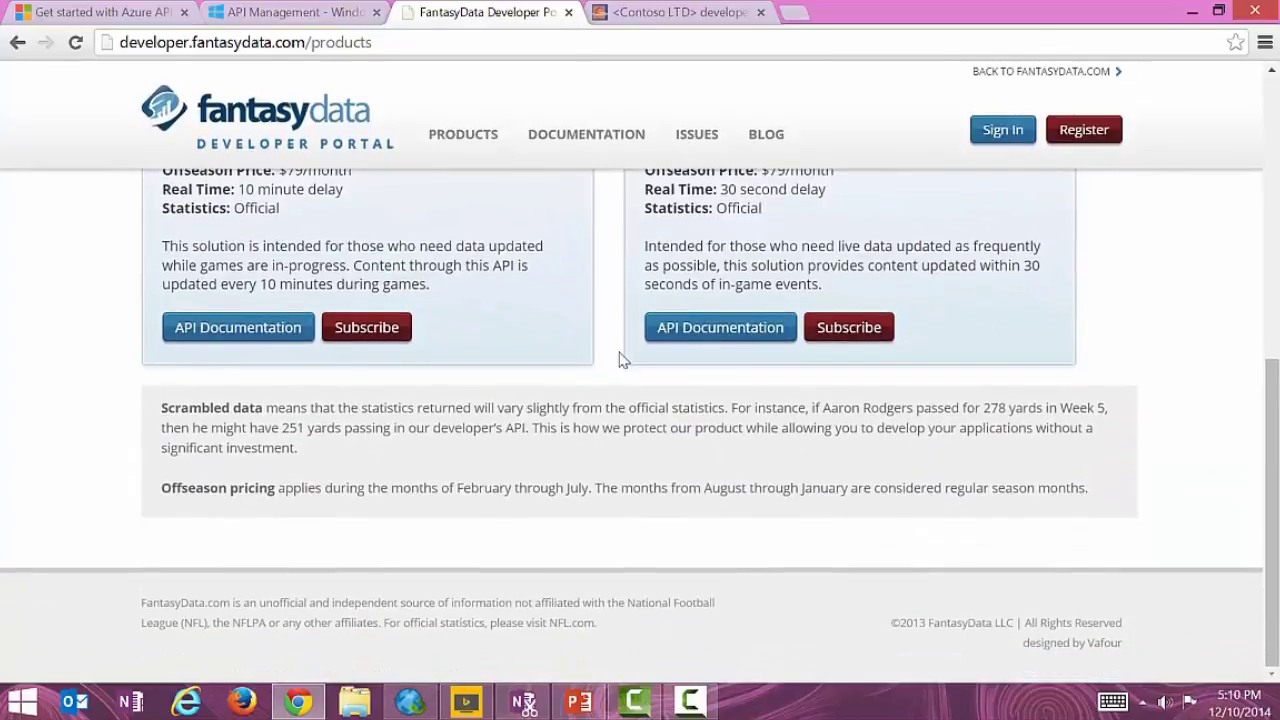
scroll(620, 358, up, 7)
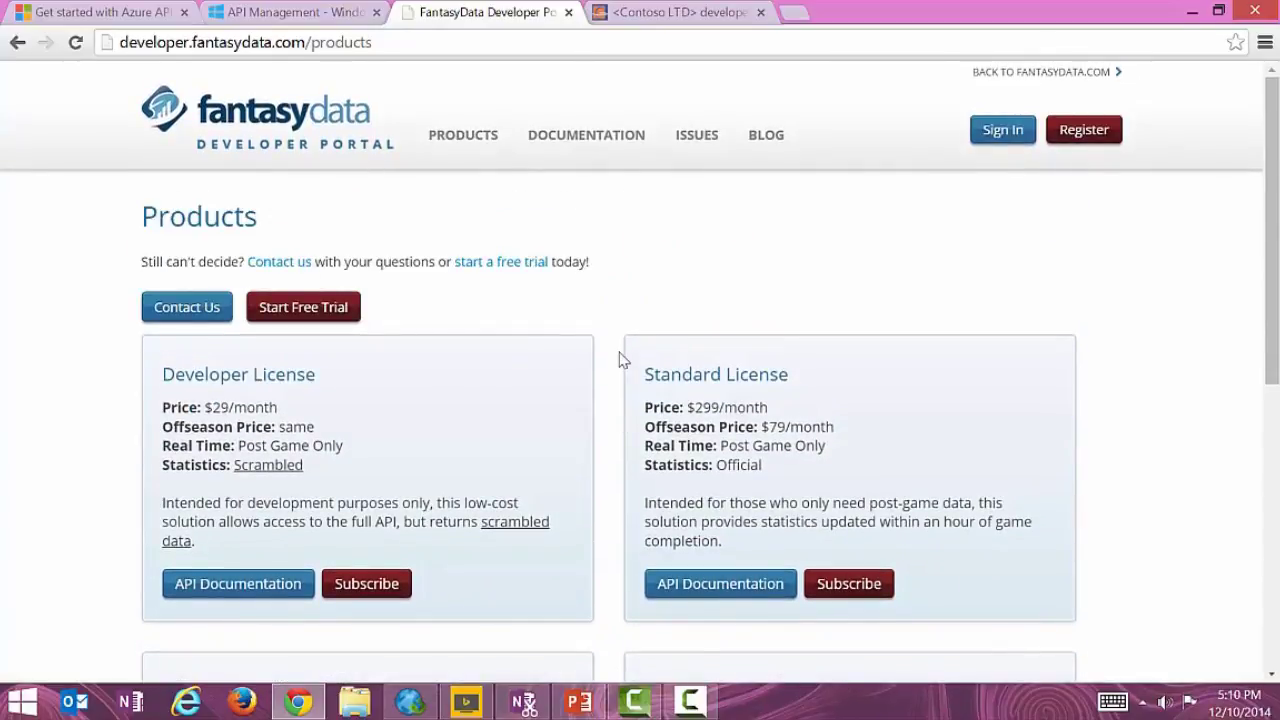